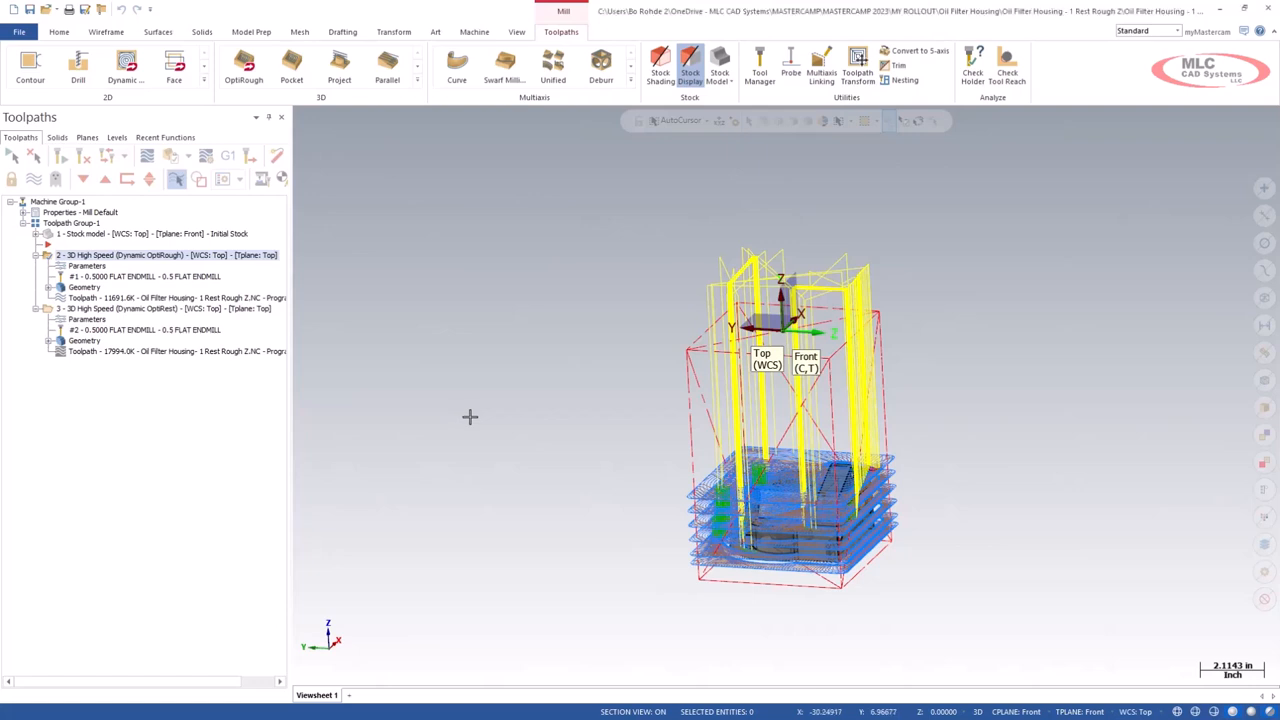
- Compare the part with toolpaths hidden and shown, and review the Dynamic OptiRough operation's Holder, Stock, Cut Parameters and Steep/Shallow settings
key(alt+t)
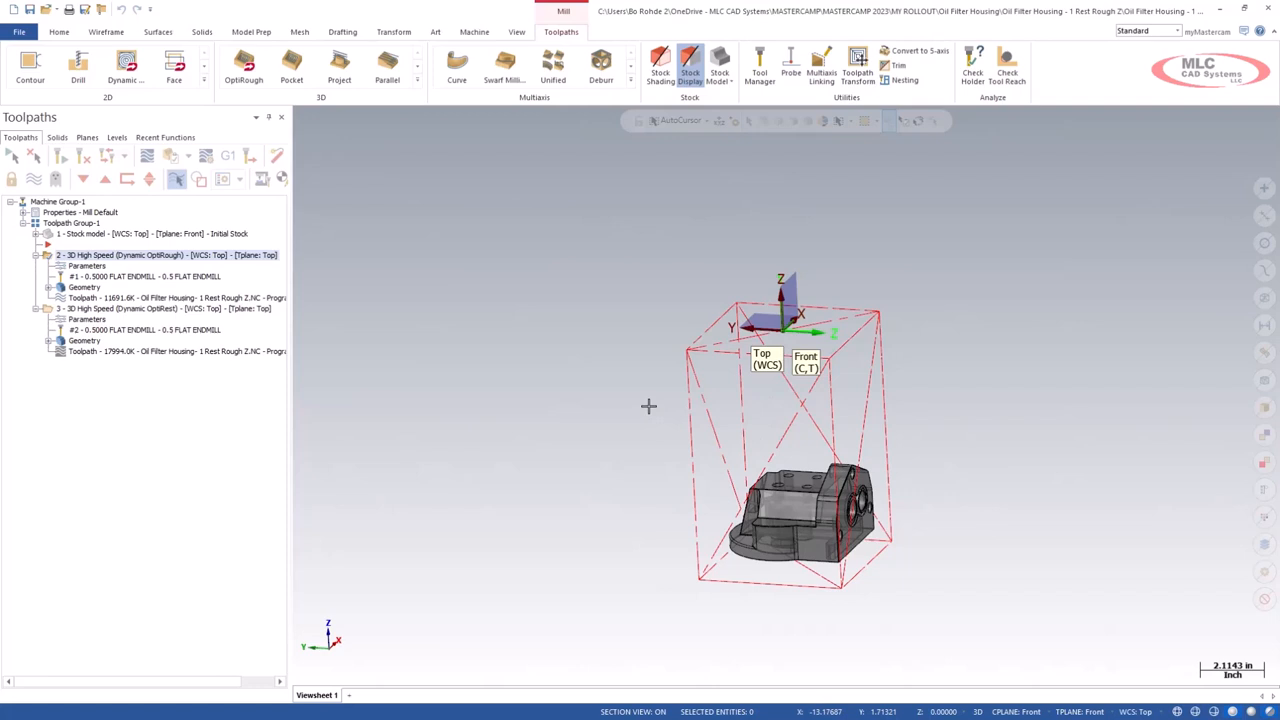
key(alt+t)
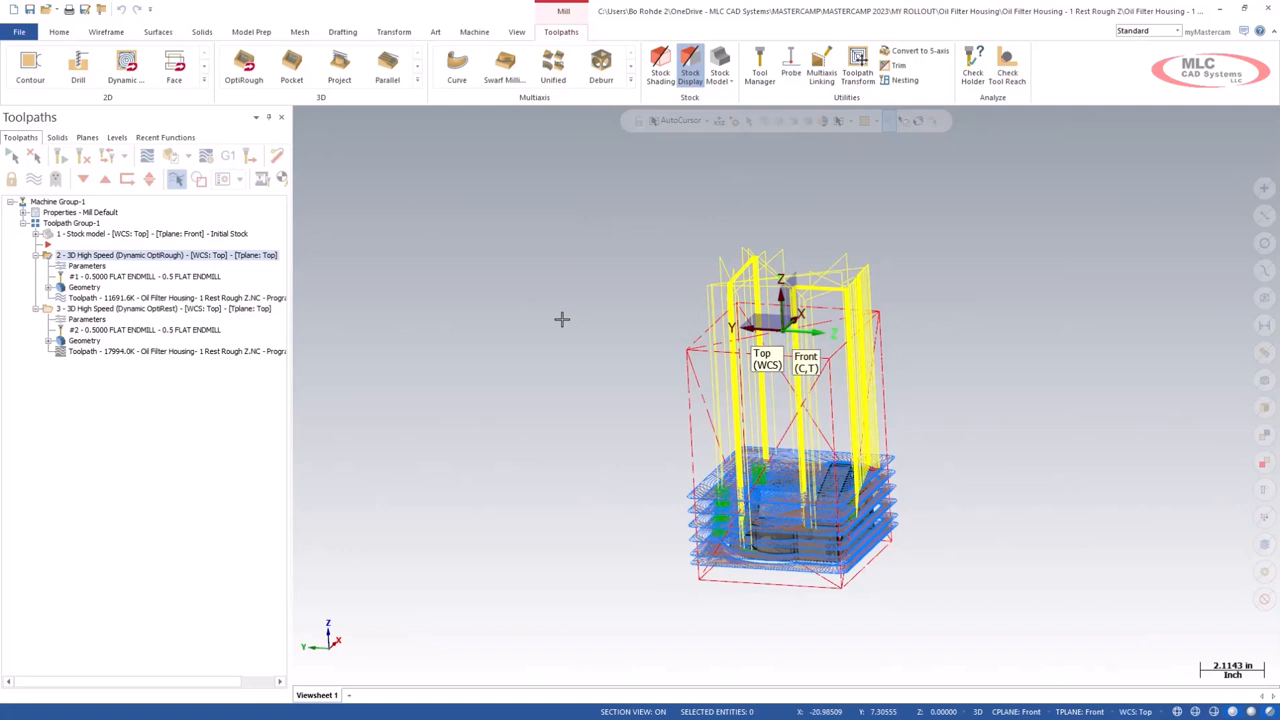
click(104, 267)
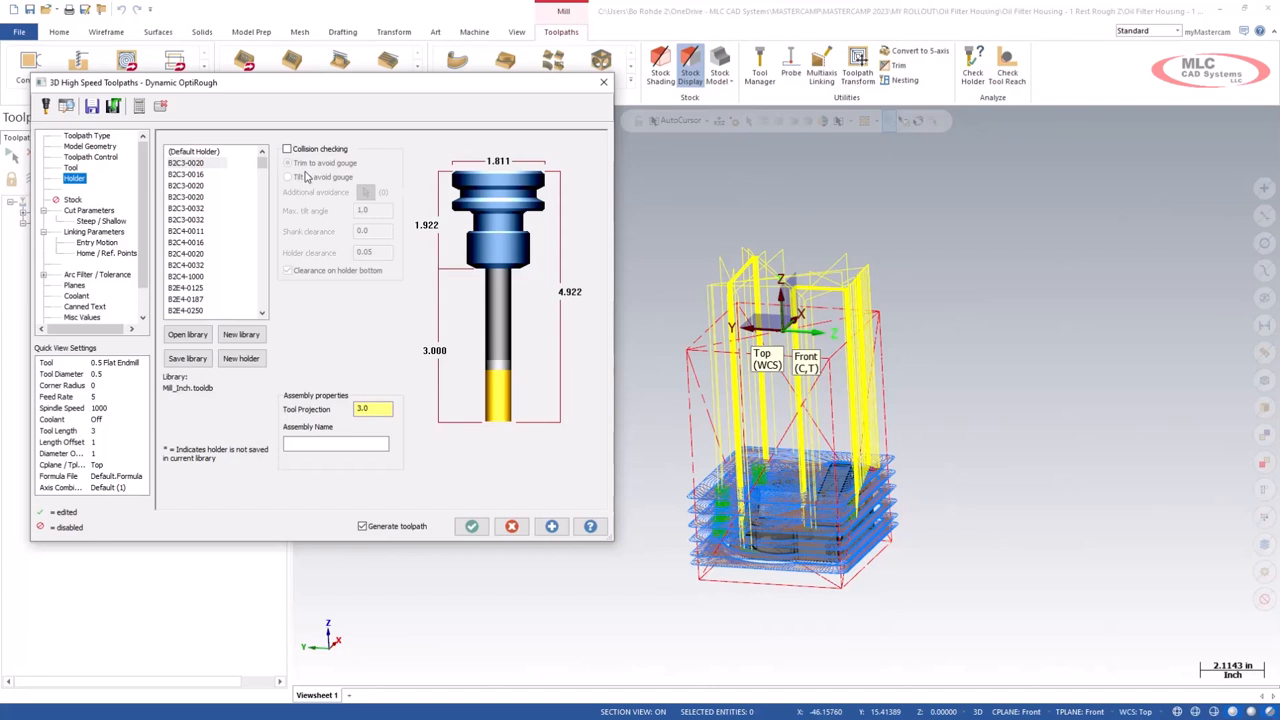
click(72, 200)
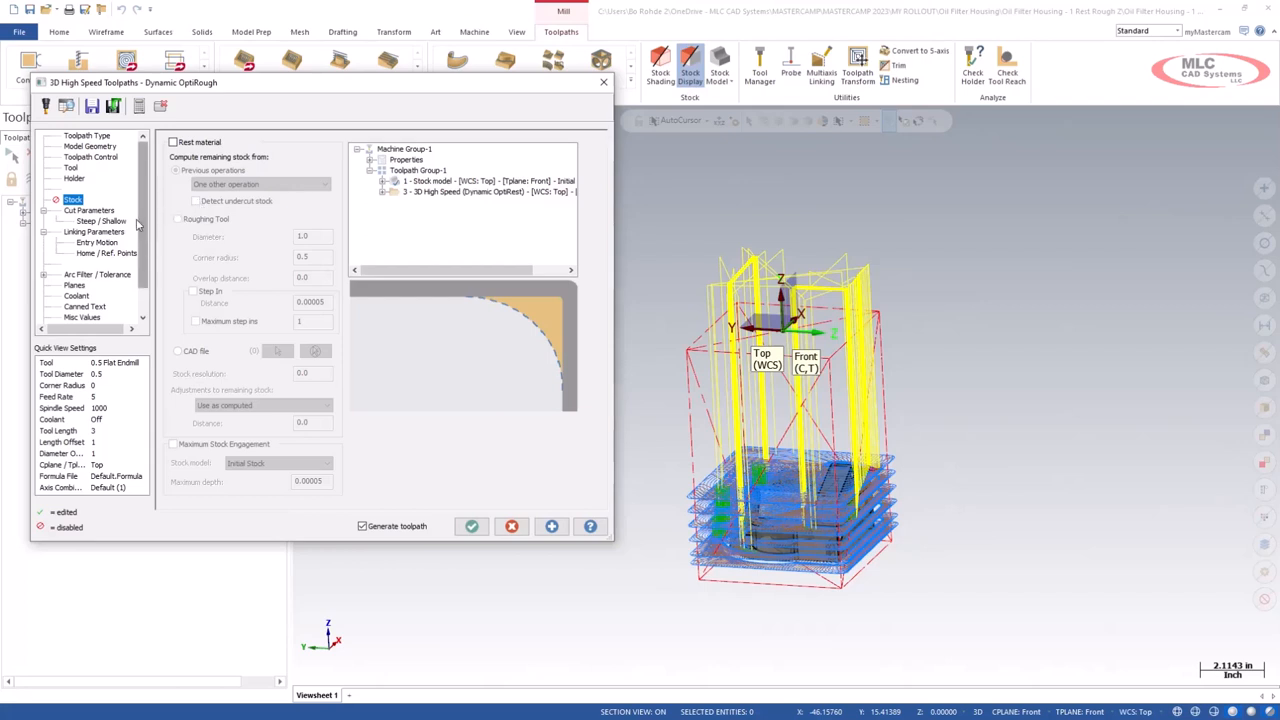
click(106, 212)
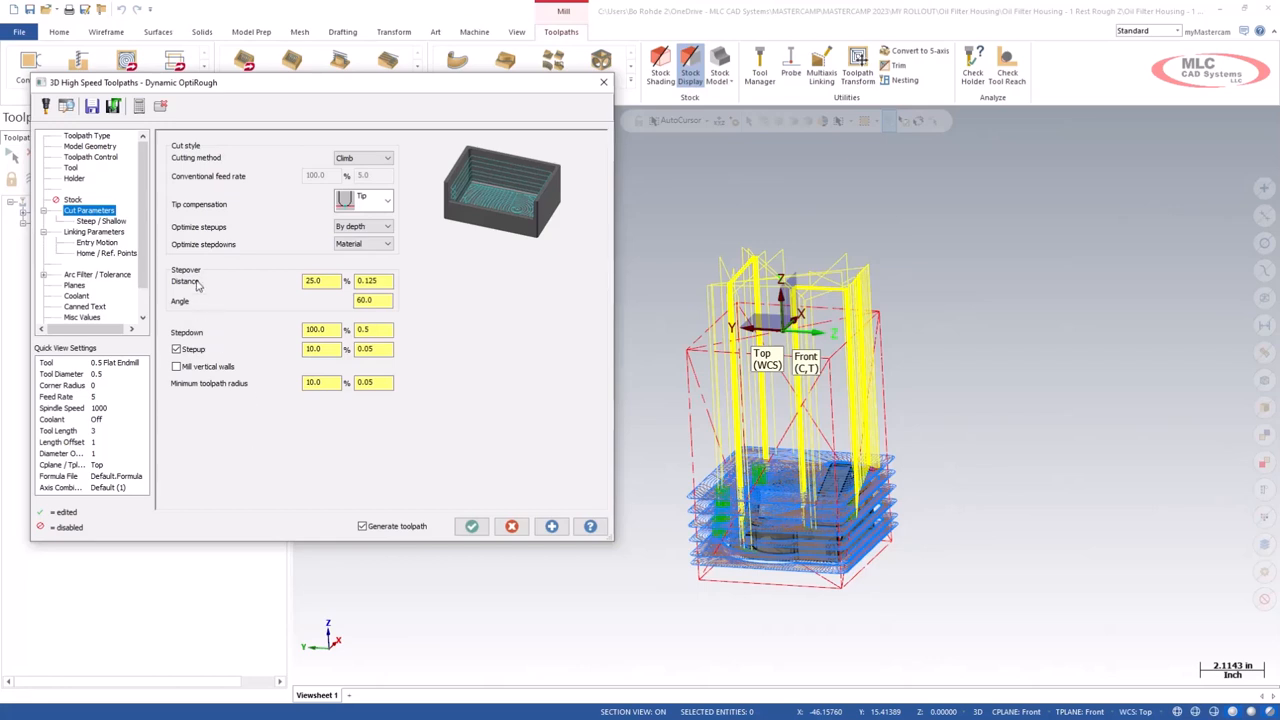
click(102, 221)
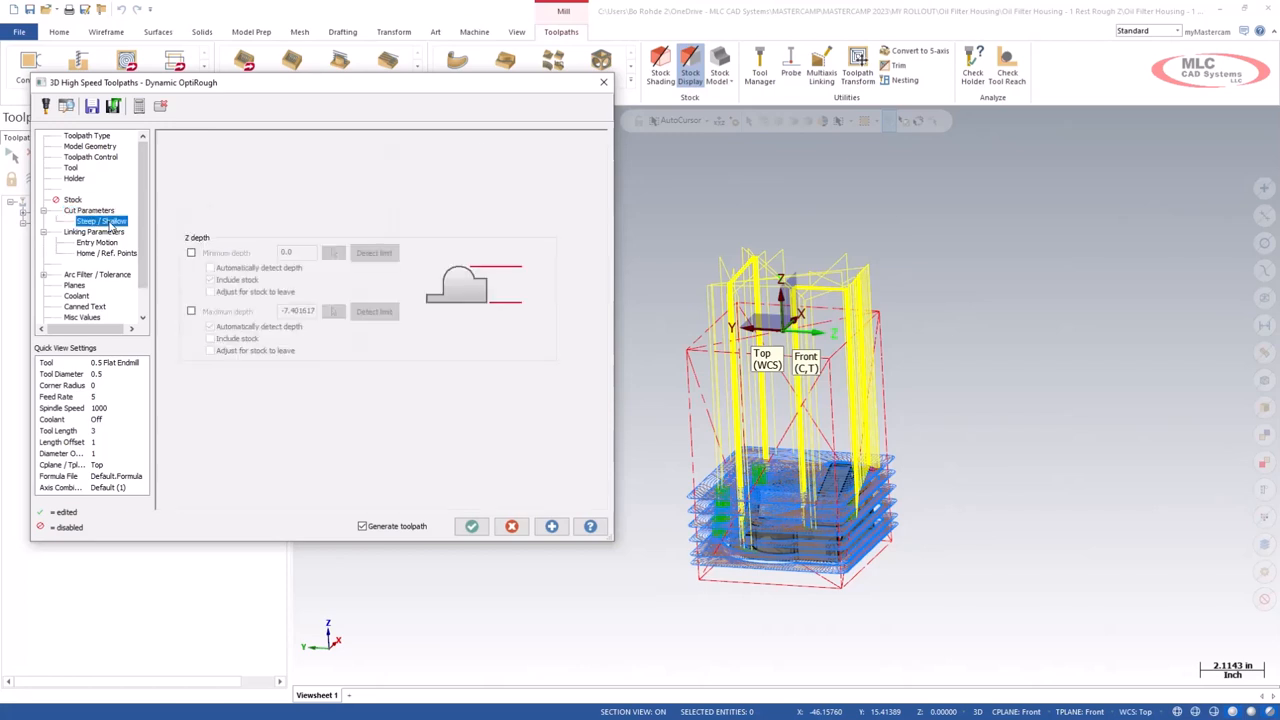
click(191, 253)
click(191, 312)
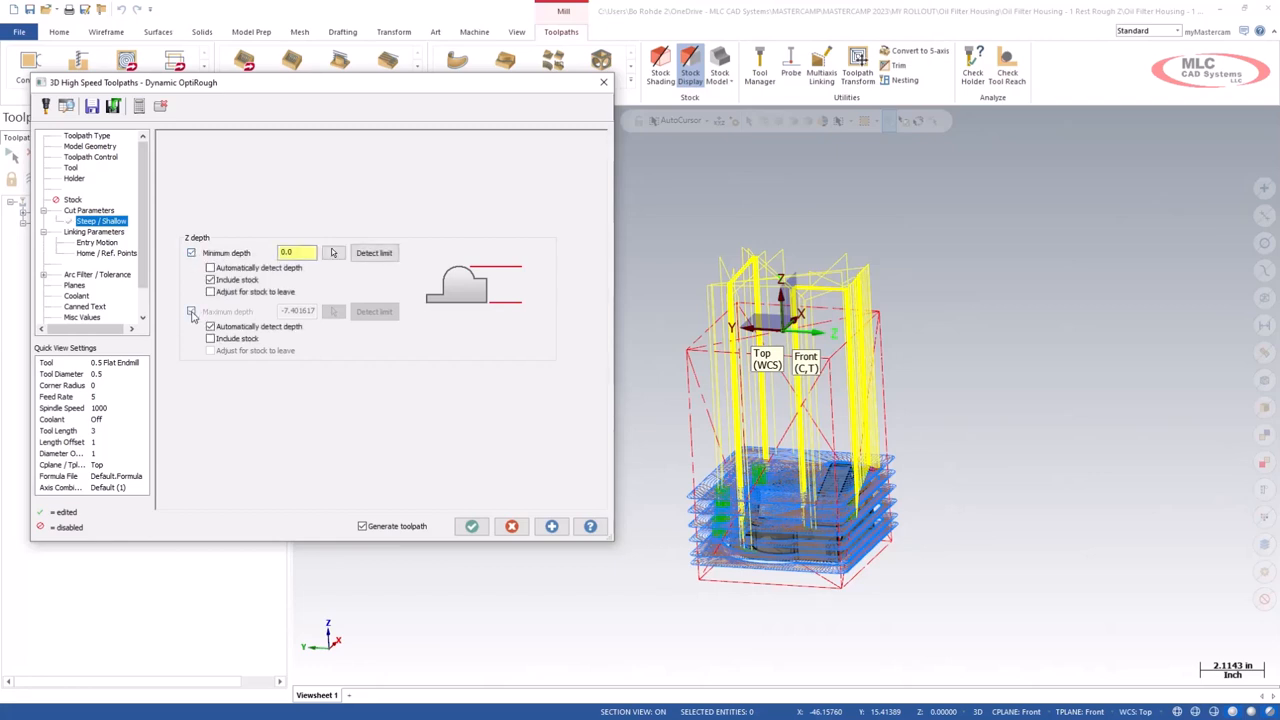
click(298, 252)
right_click(298, 252)
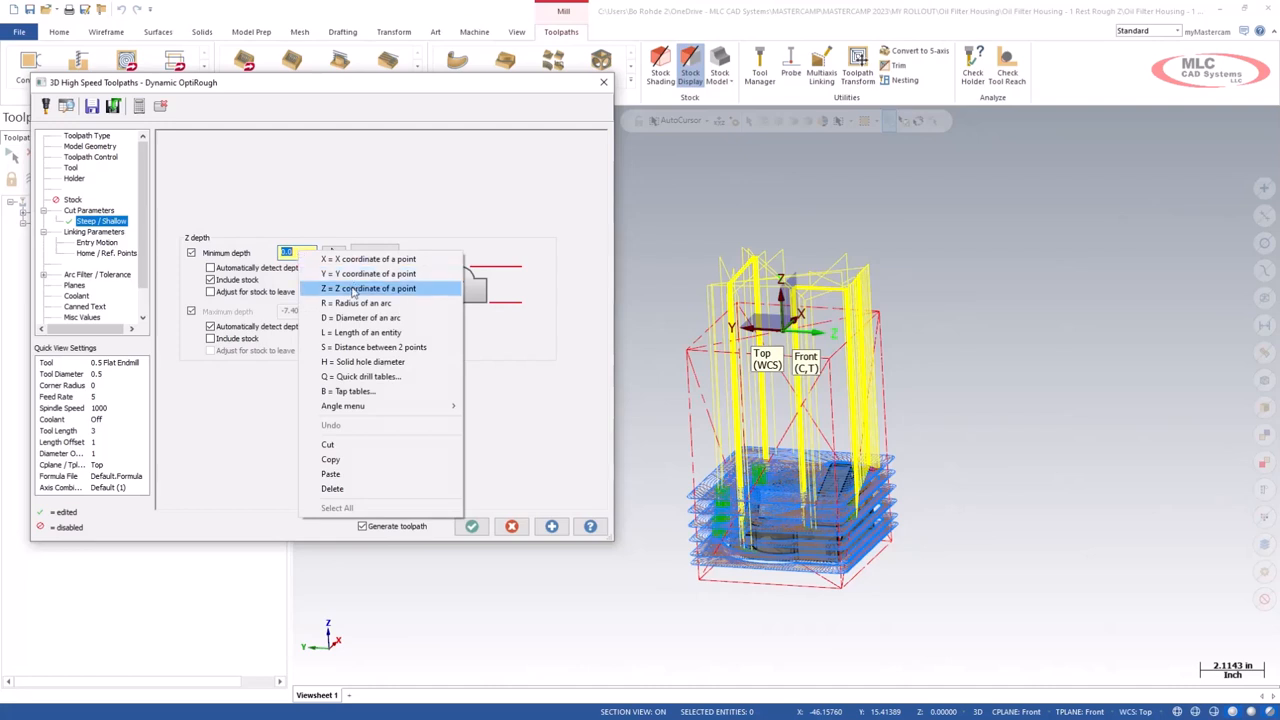
click(383, 222)
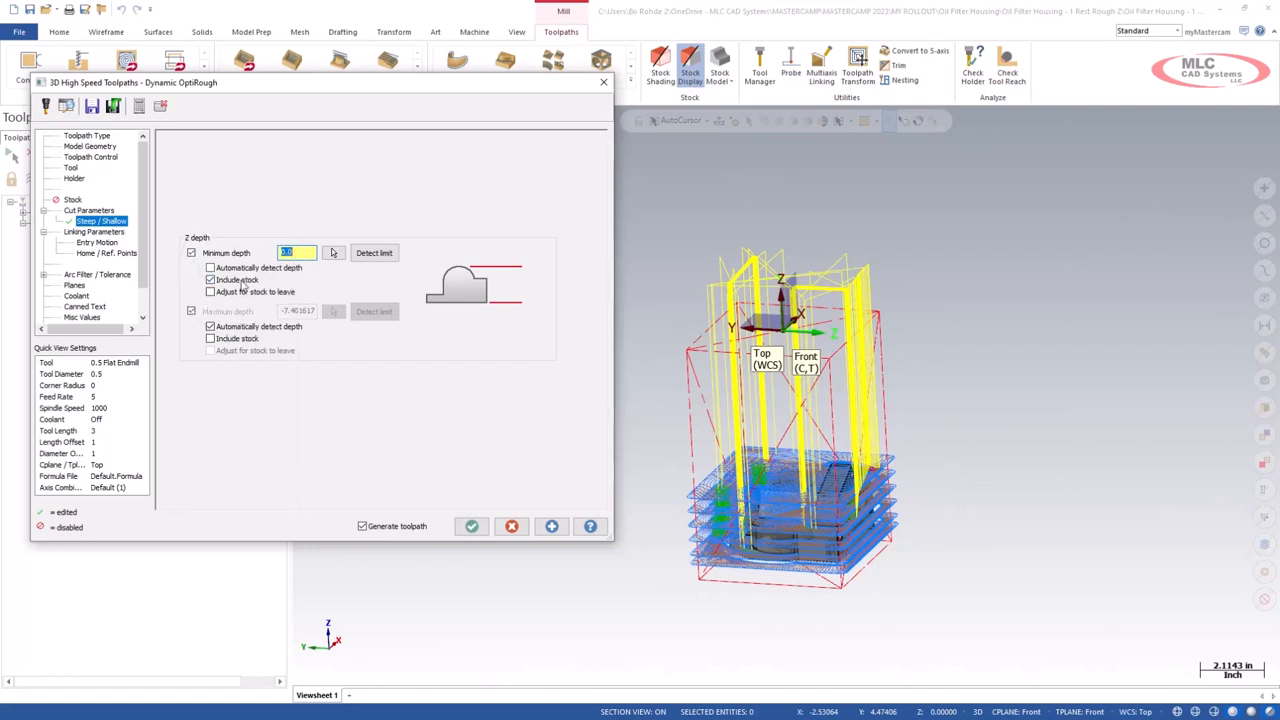
click(210, 328)
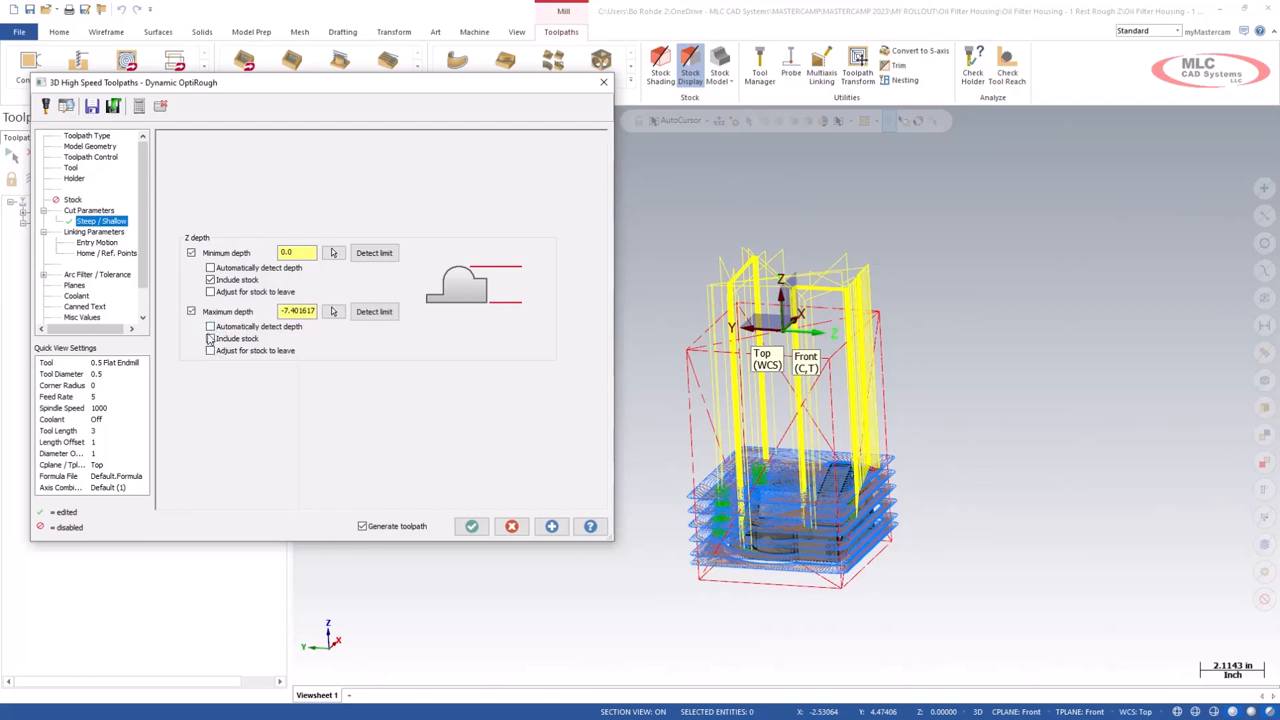
click(333, 312)
click(191, 254)
click(191, 311)
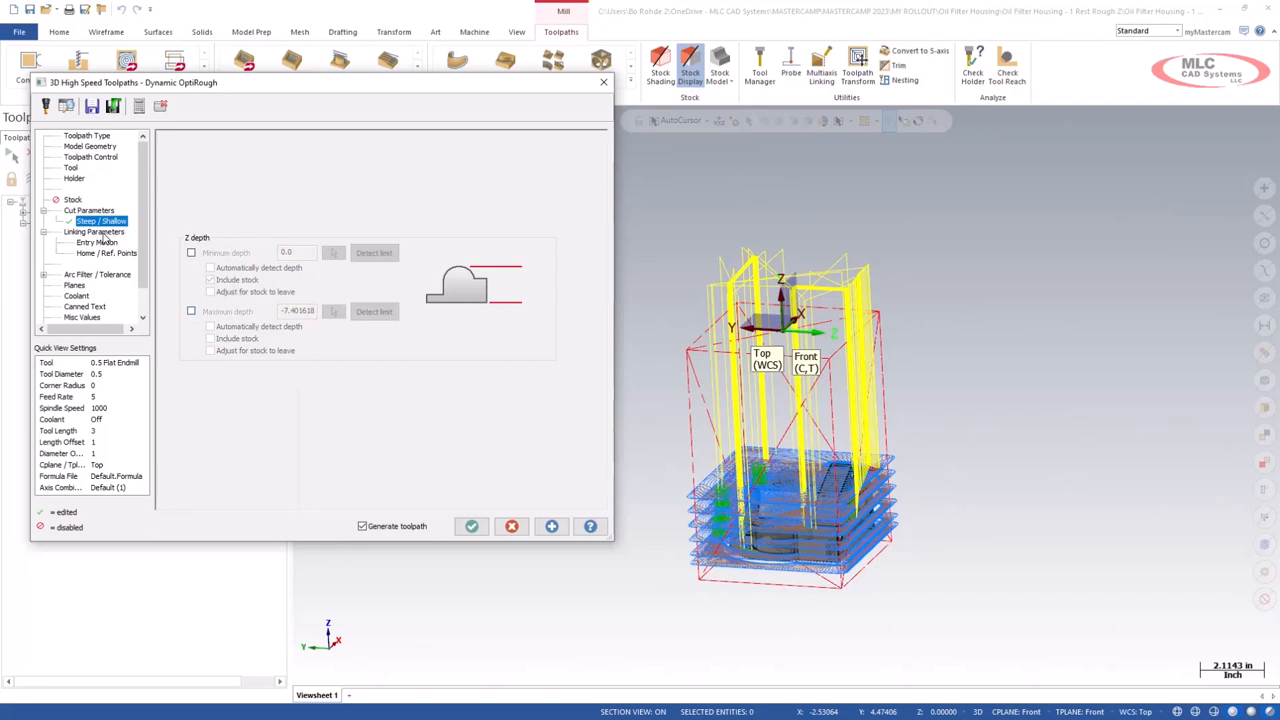
click(101, 233)
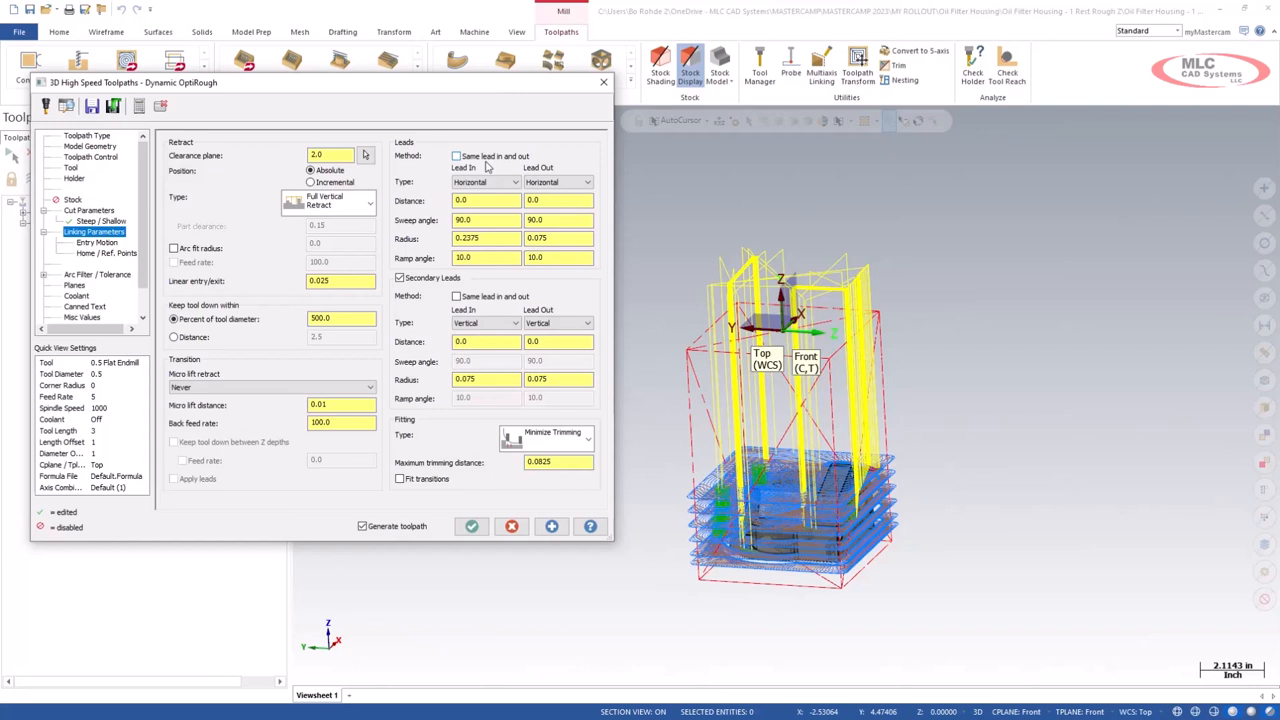
click(511, 526)
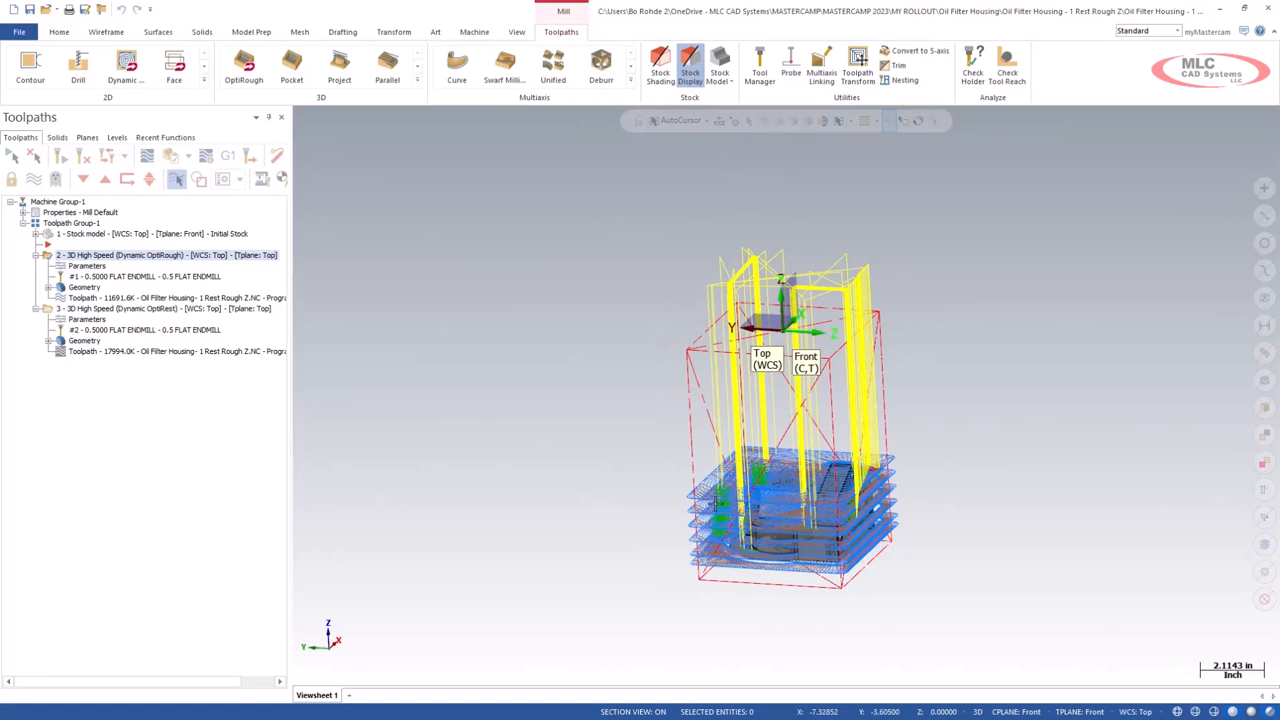
- Enable holder collision checking in the Dynamic OptiRough operation, with trimming to avoid gouges and 0.05 holder clearance
click(88, 268)
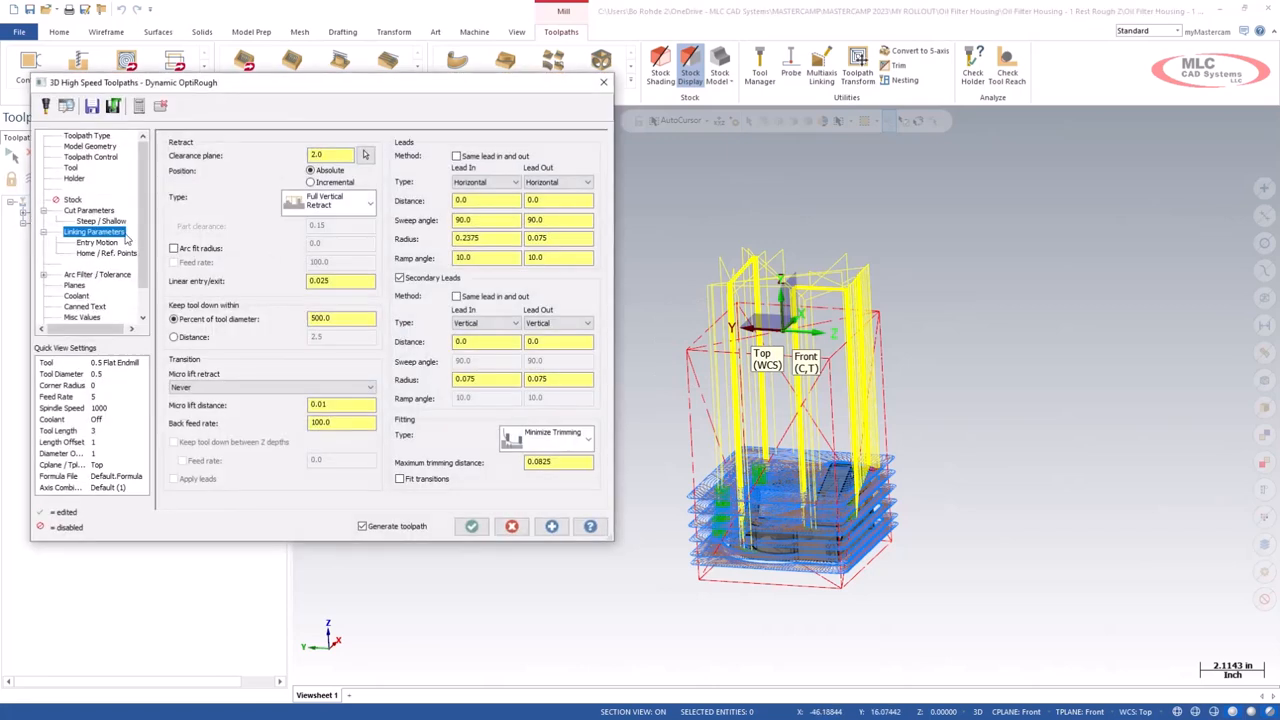
click(76, 180)
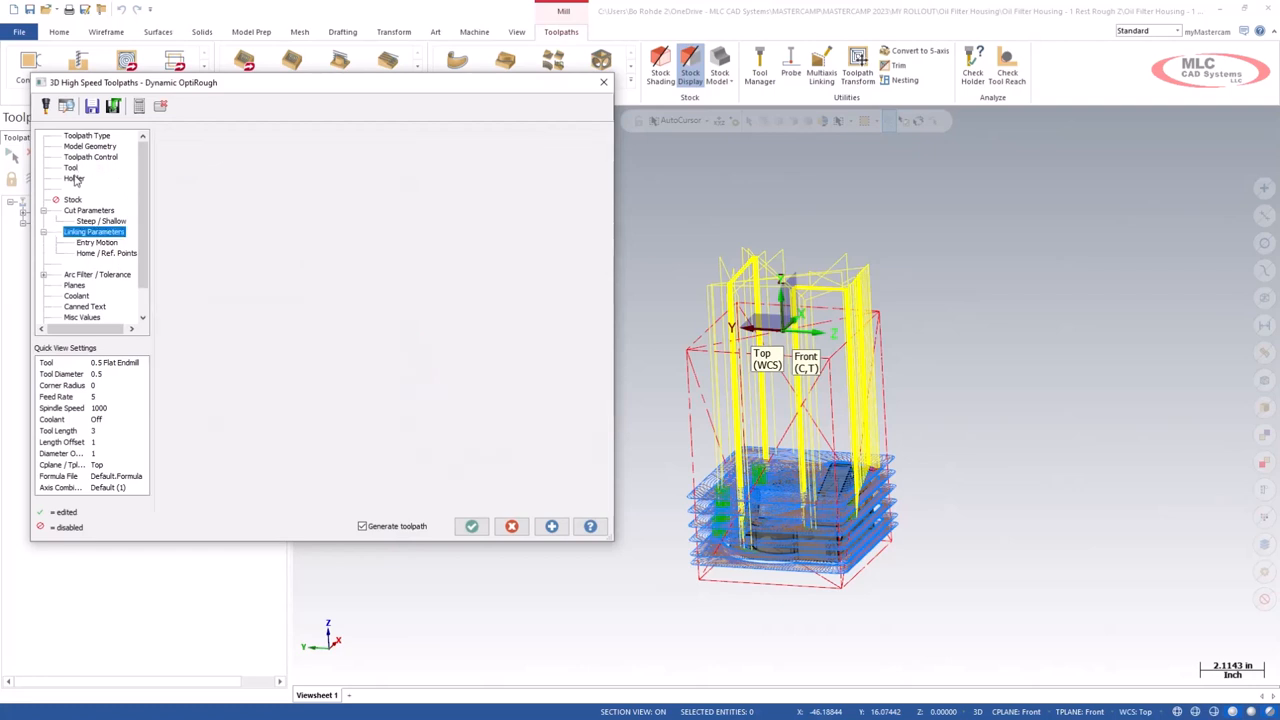
click(288, 149)
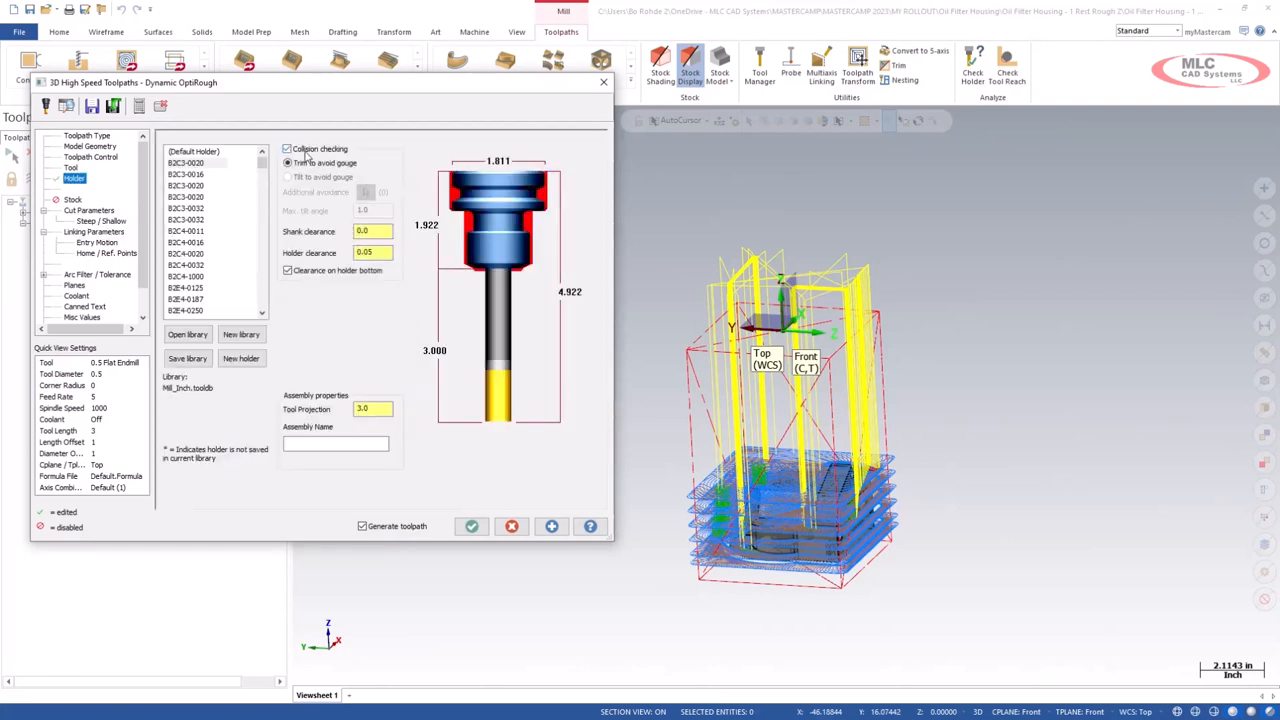
double_click(368, 253)
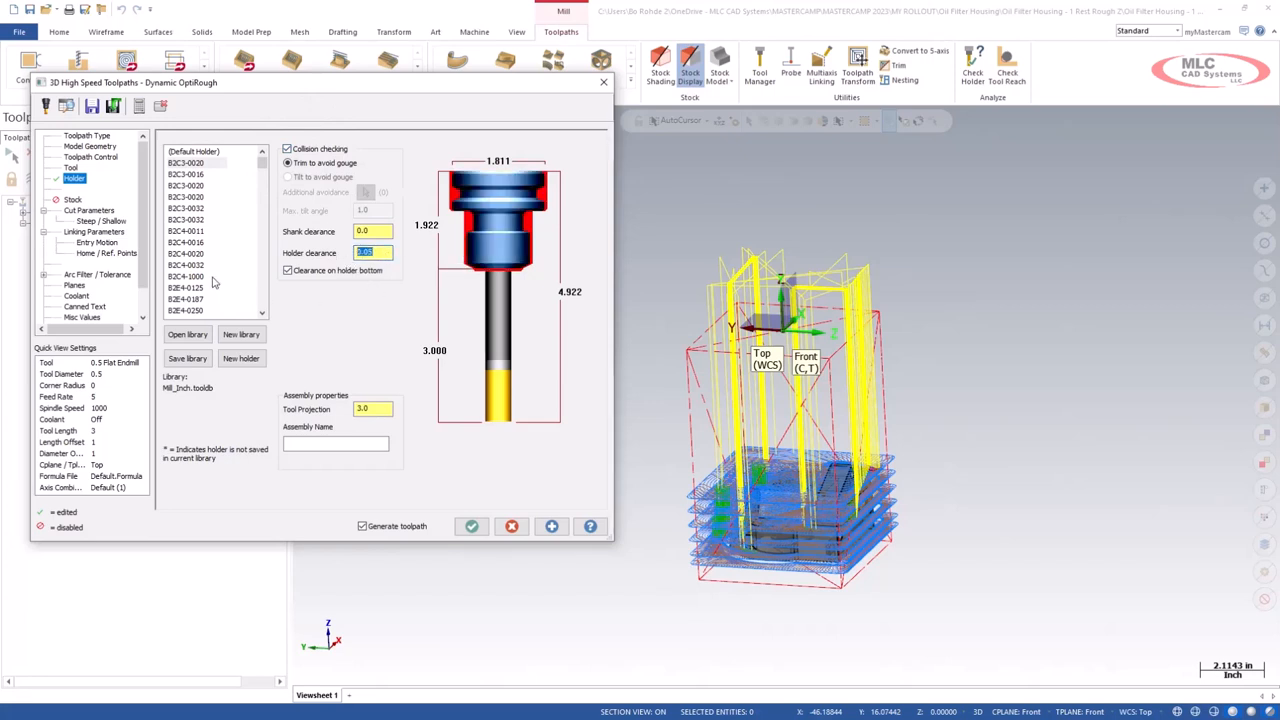
- Enable a minimum Z depth of 0.0 including stock for the Dynamic OptiRough operation, regenerate its toolpath and accept the settings
click(117, 221)
click(191, 253)
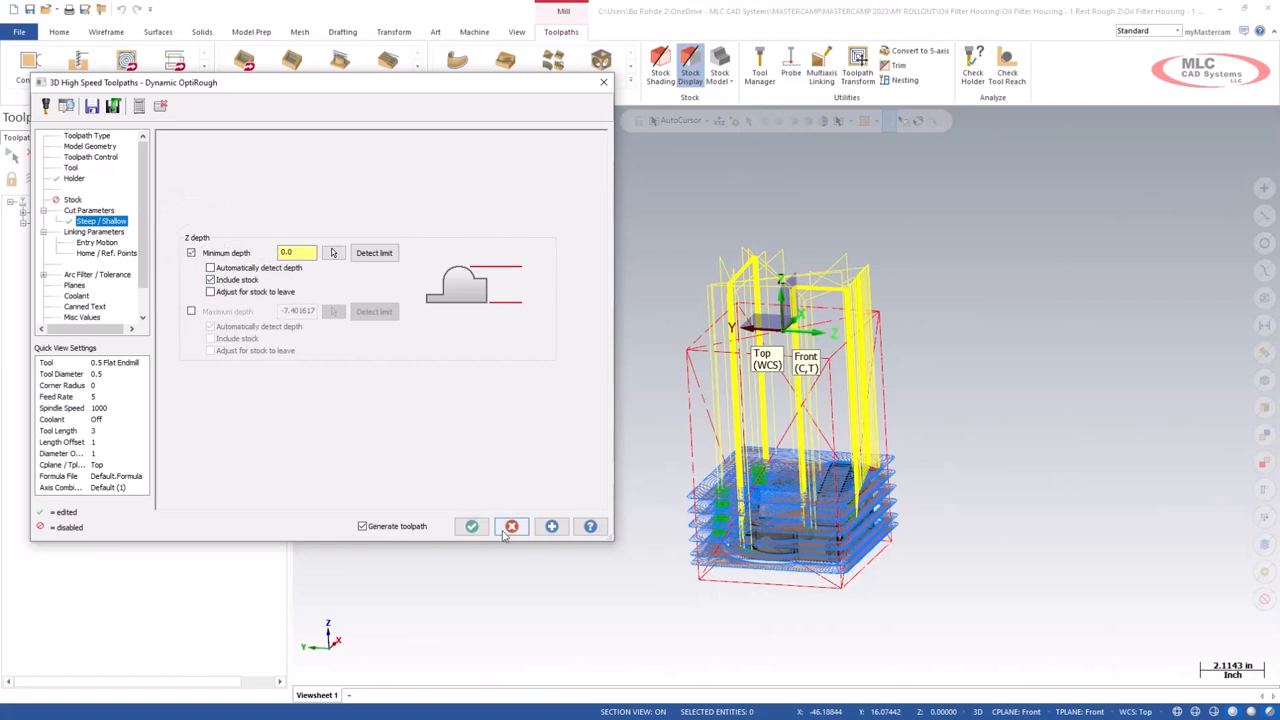
click(552, 527)
click(556, 534)
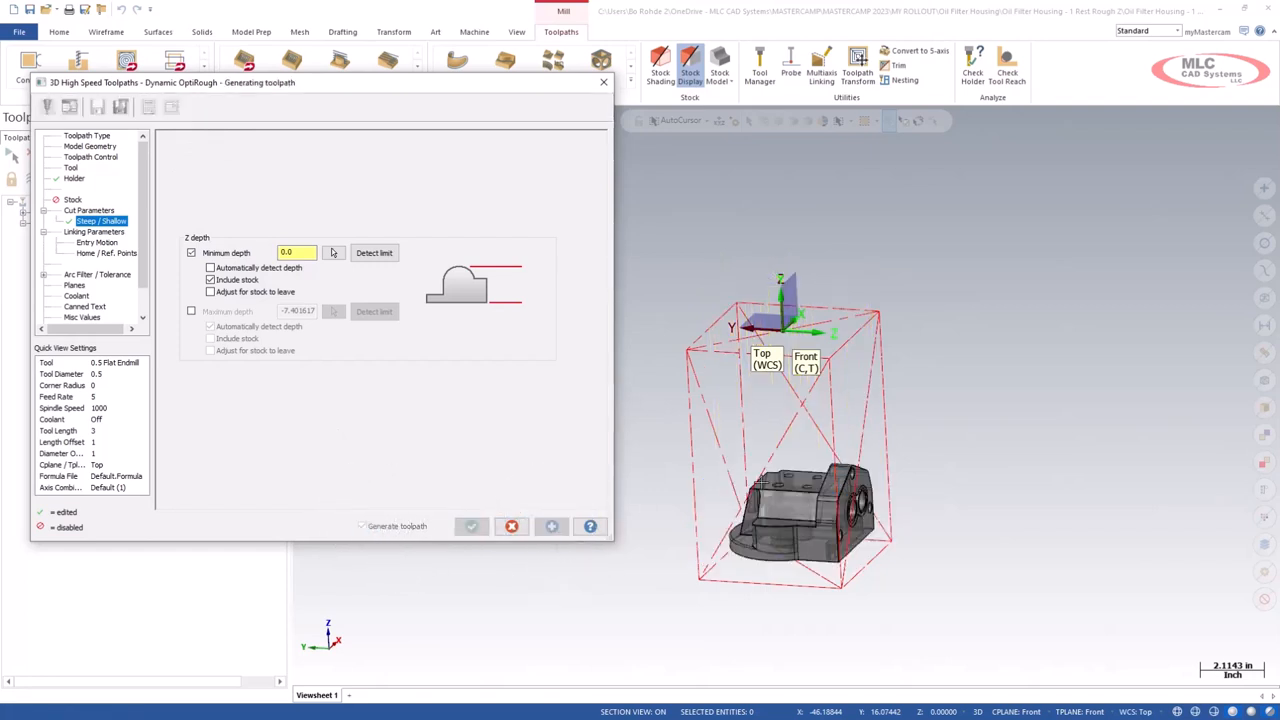
middle_drag(802, 424, 743, 423)
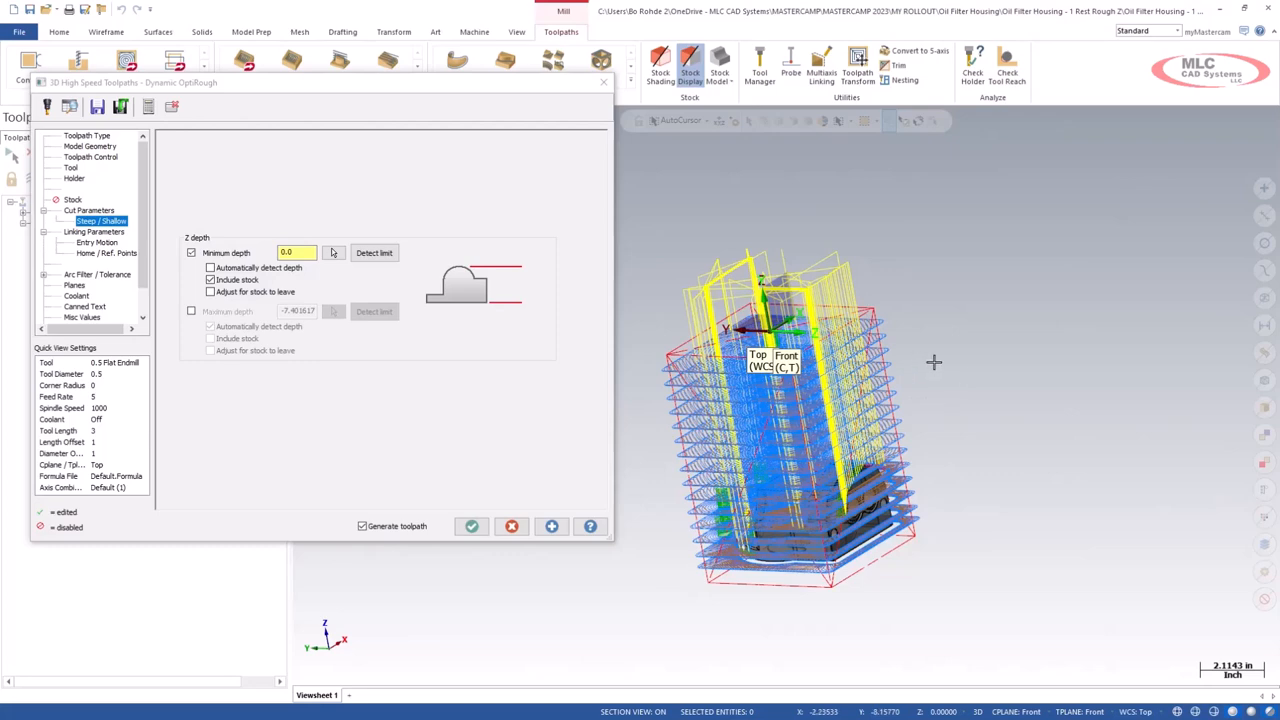
middle_drag(934, 362, 1043, 329)
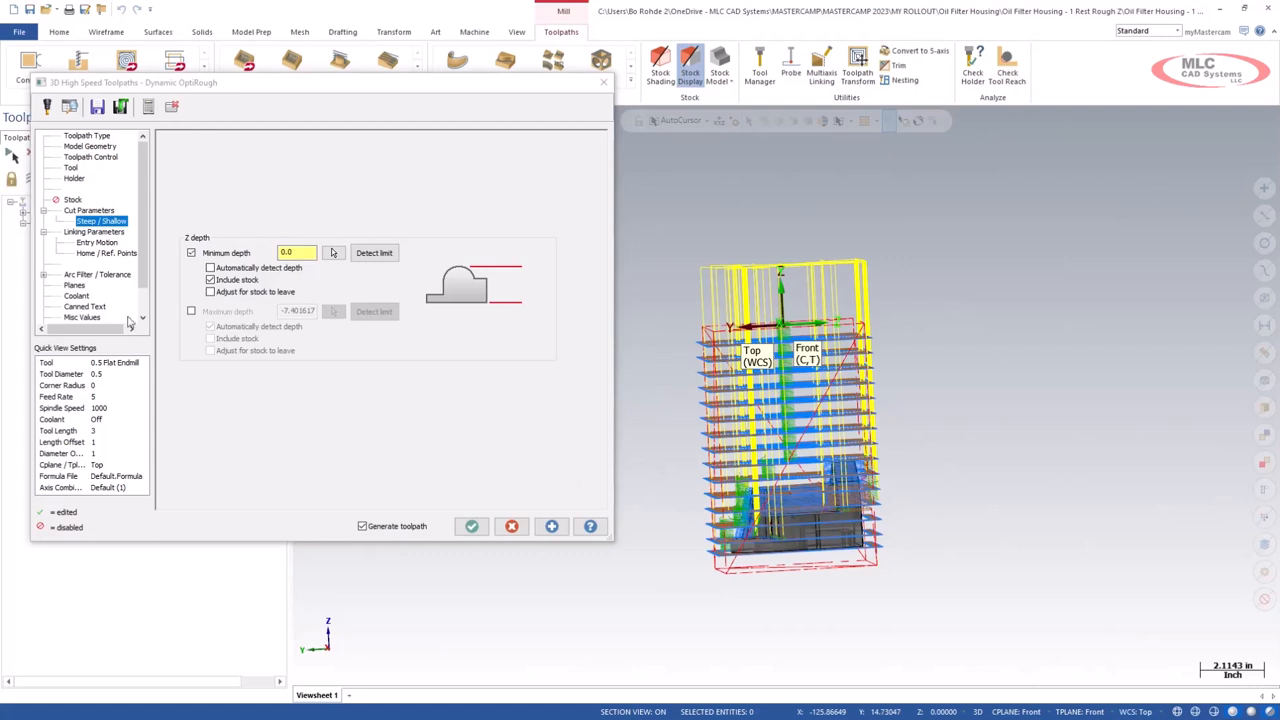
click(87, 213)
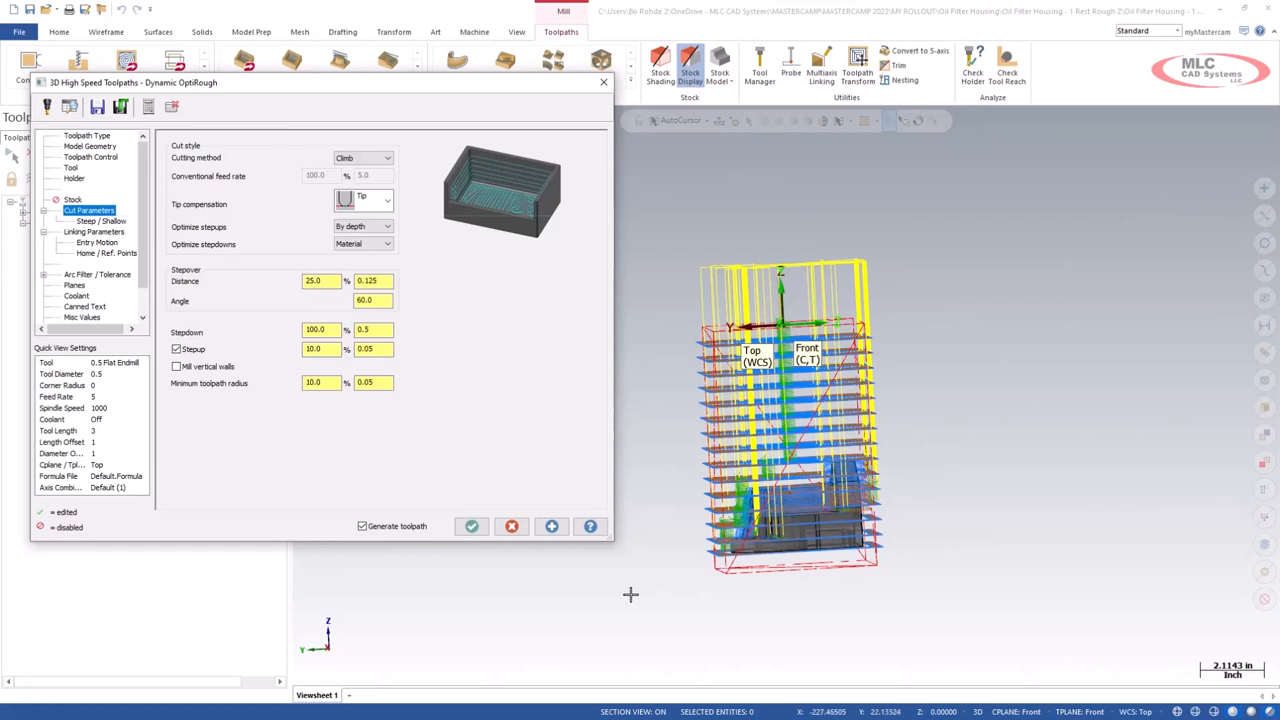
click(472, 527)
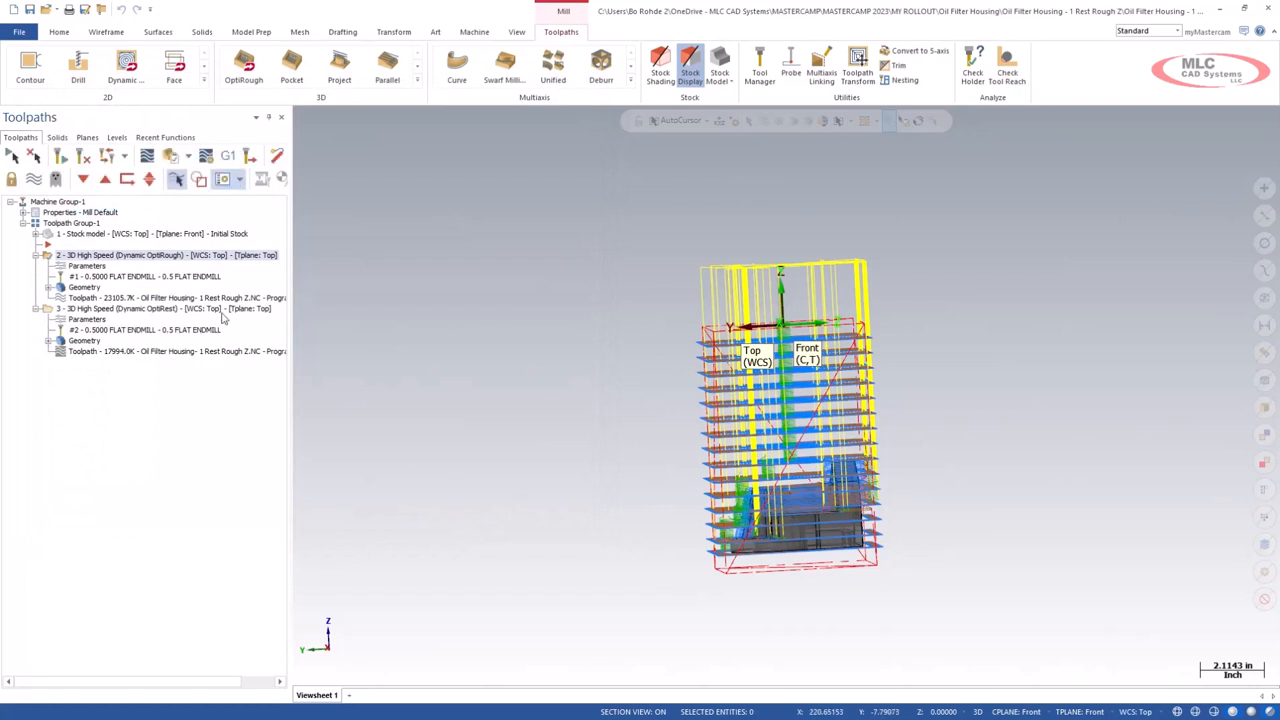
- Examine the Dynamic OptiRest operation's toolpath around the part and review its Holder, rest material Stock and Steep/Shallow depth settings
click(47, 312)
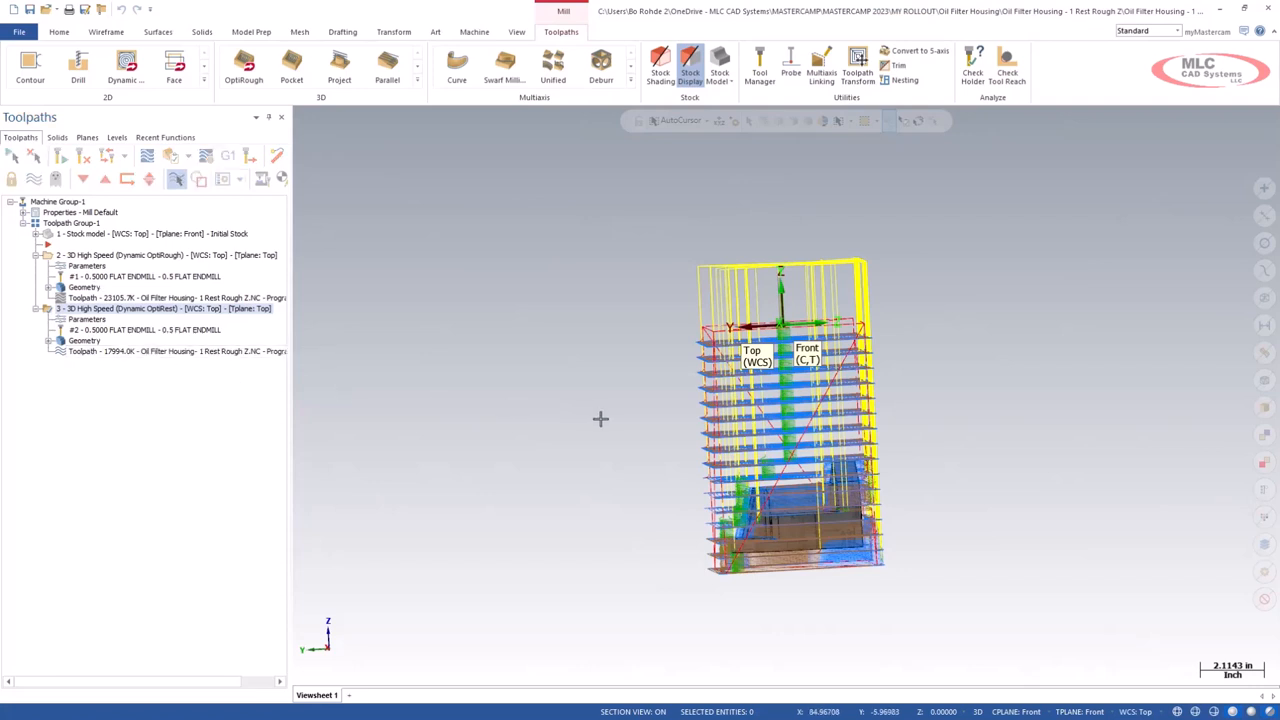
middle_drag(643, 434, 503, 440)
scroll(869, 580, up, 3)
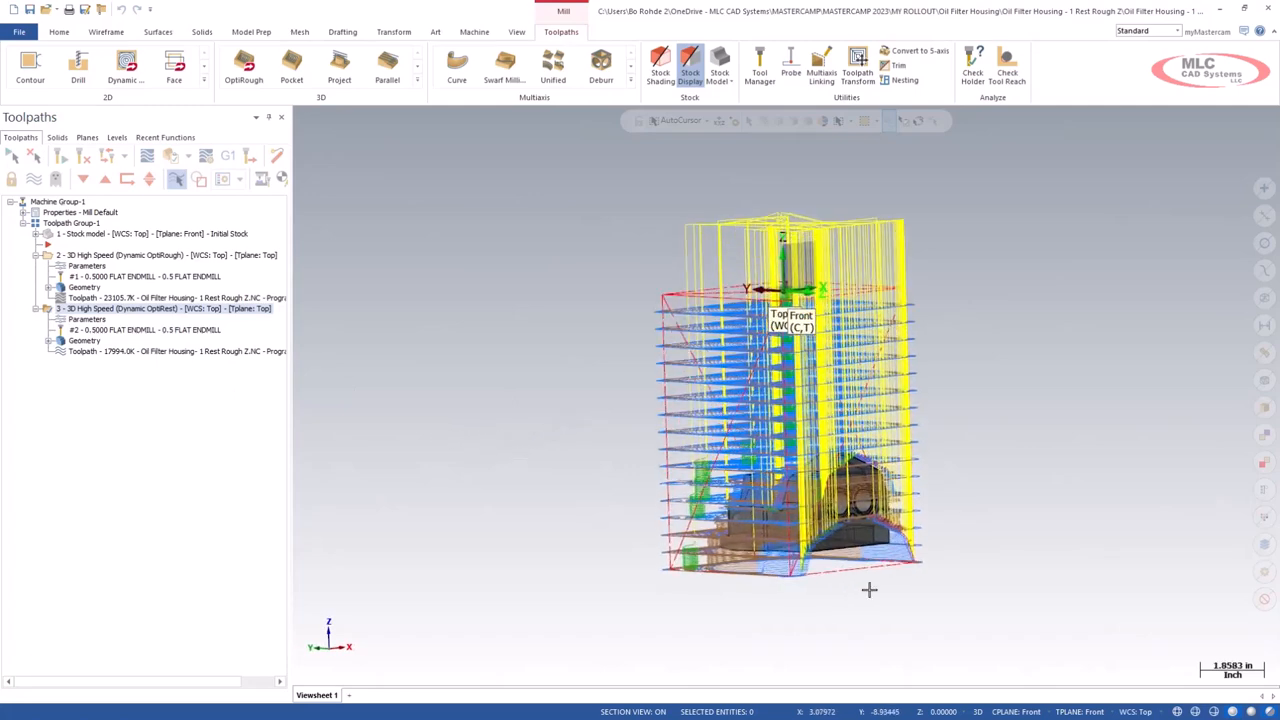
scroll(868, 558, up, 2)
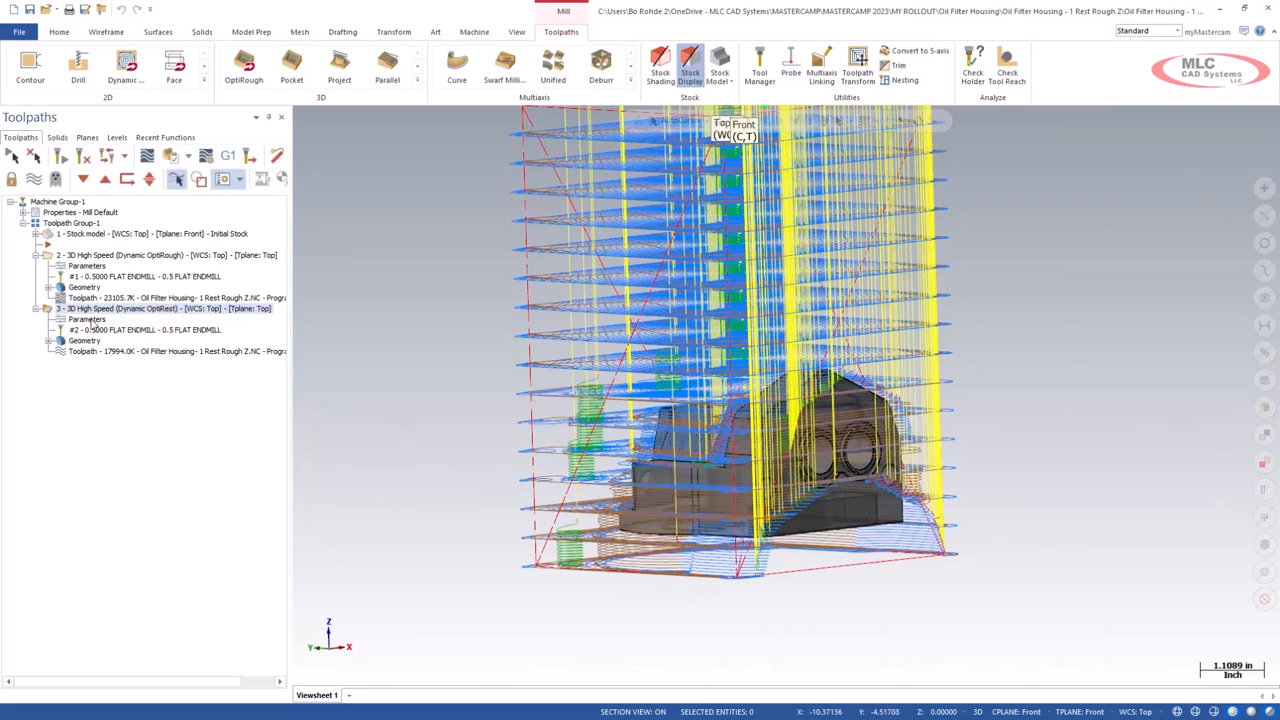
click(88, 320)
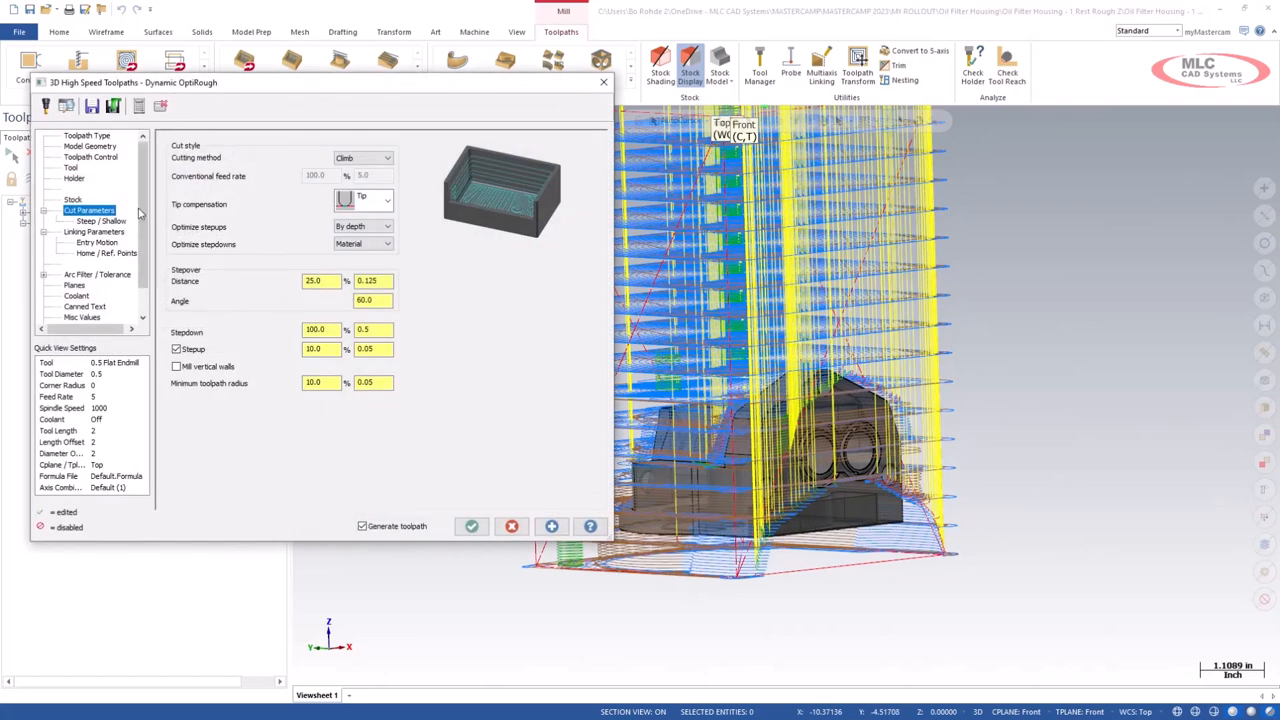
click(75, 179)
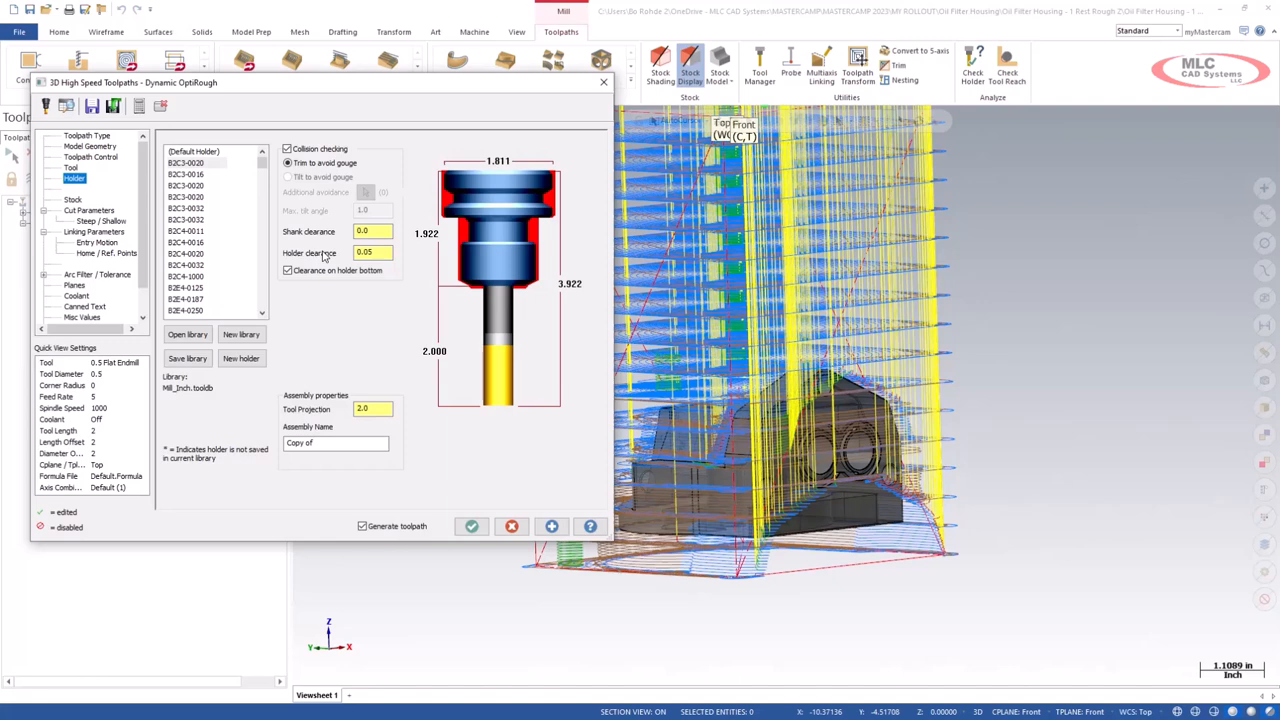
click(76, 200)
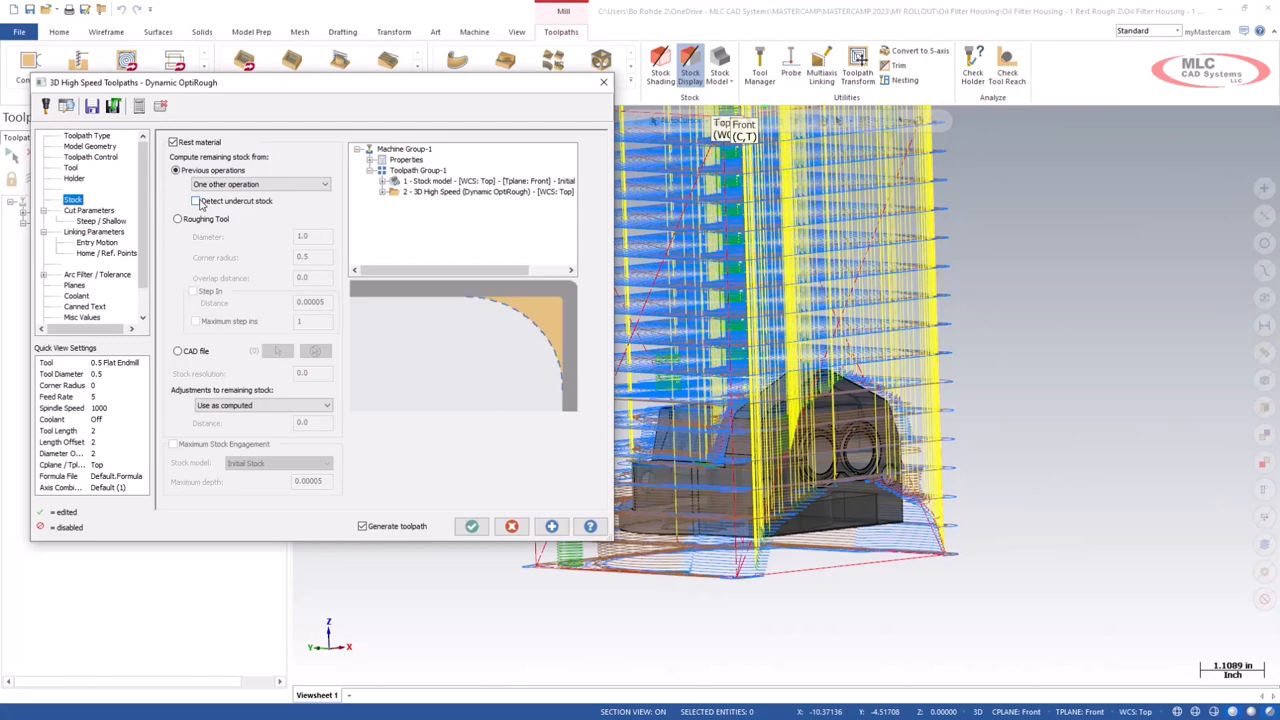
click(101, 220)
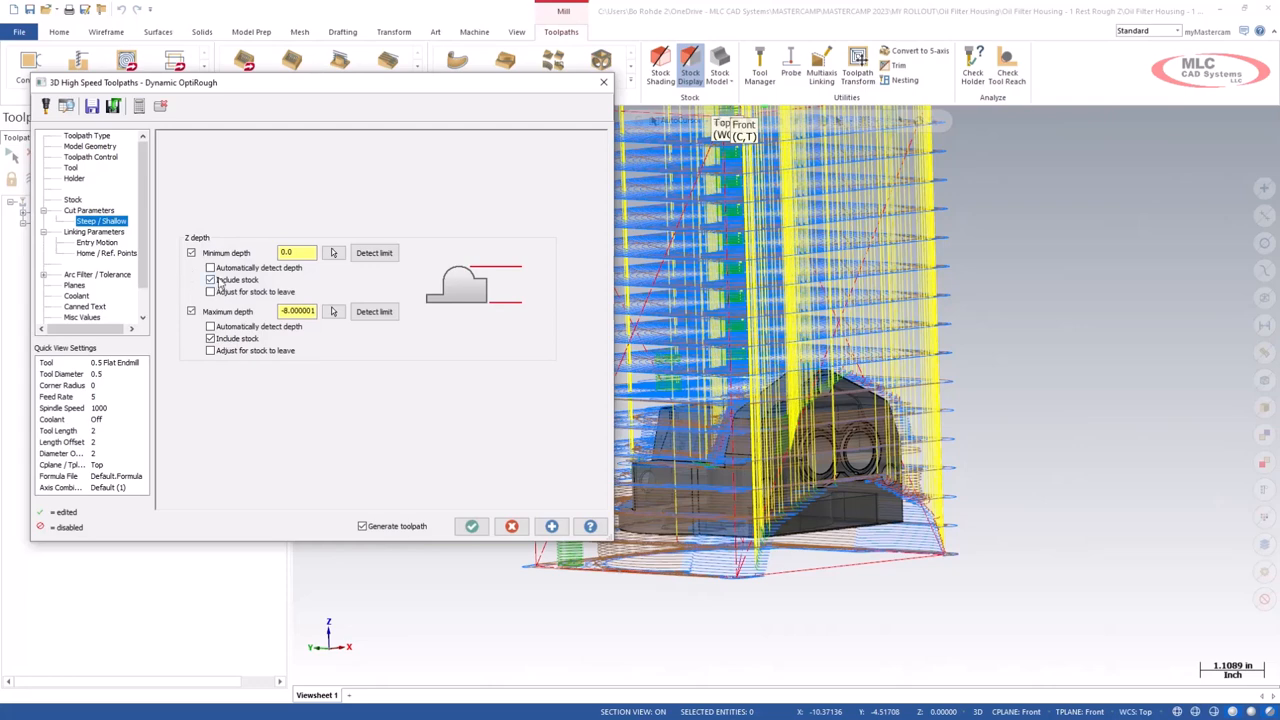
- Set the Dynamic OptiRest operation's maximum depth to automatic detection without including stock, and regenerate its toolpath
click(297, 312)
click(229, 327)
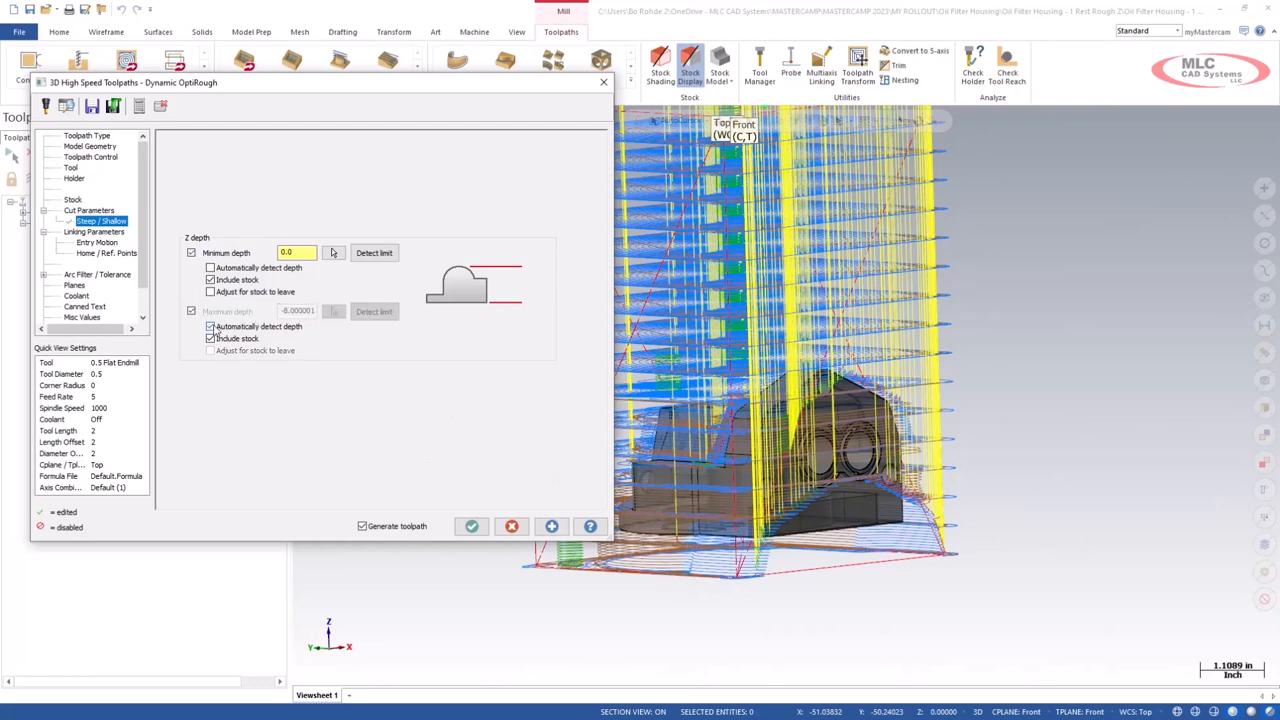
click(212, 342)
click(552, 527)
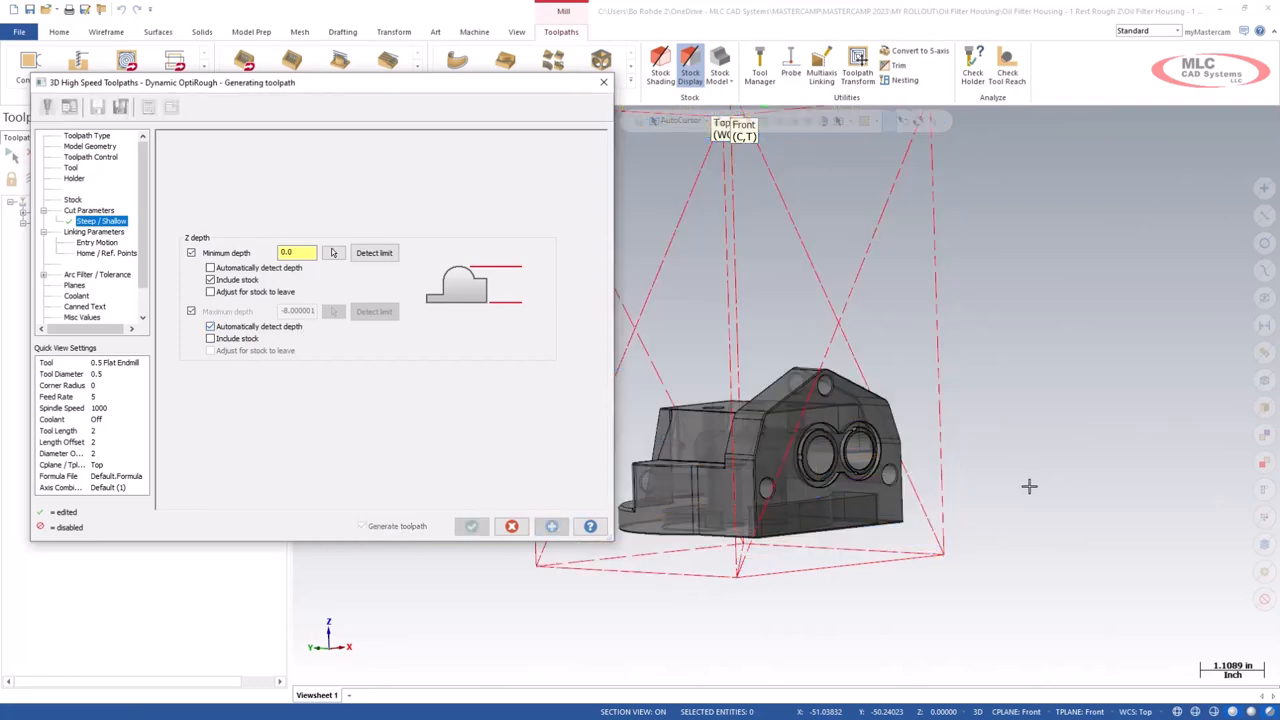
scroll(1057, 489, down, 3)
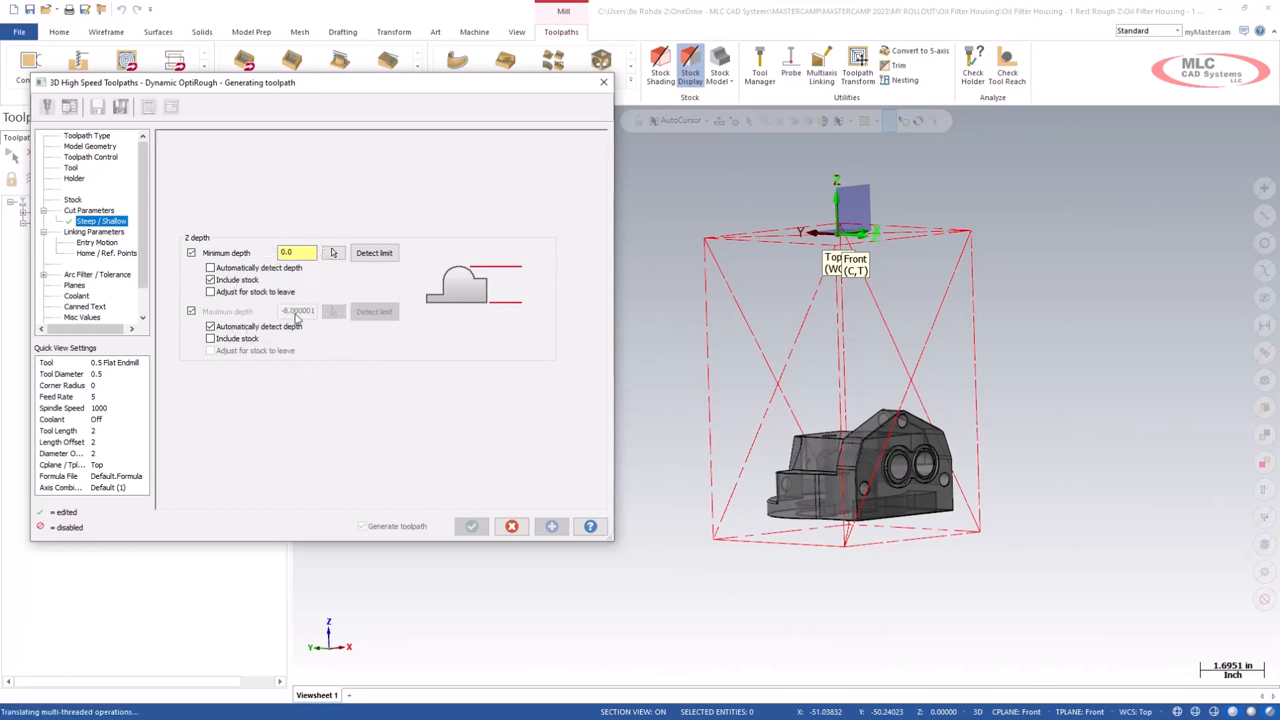
key(ctrl)
key(ctrl)
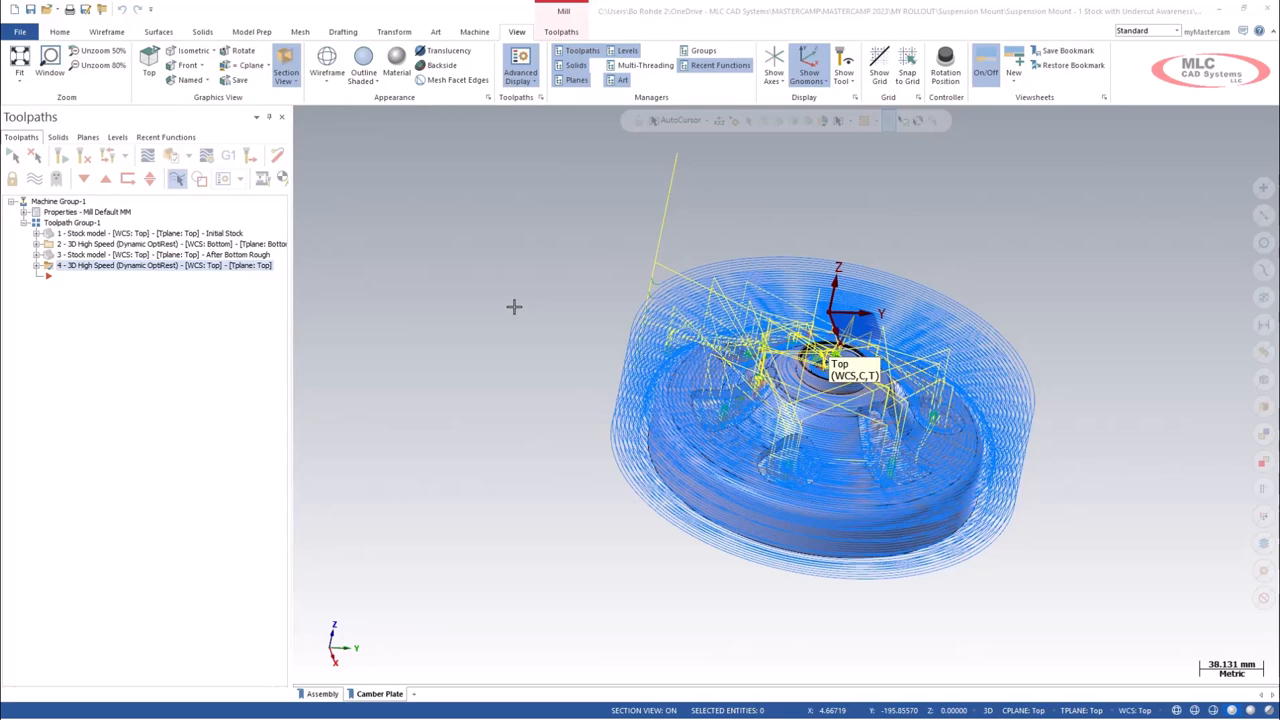
click(548, 354)
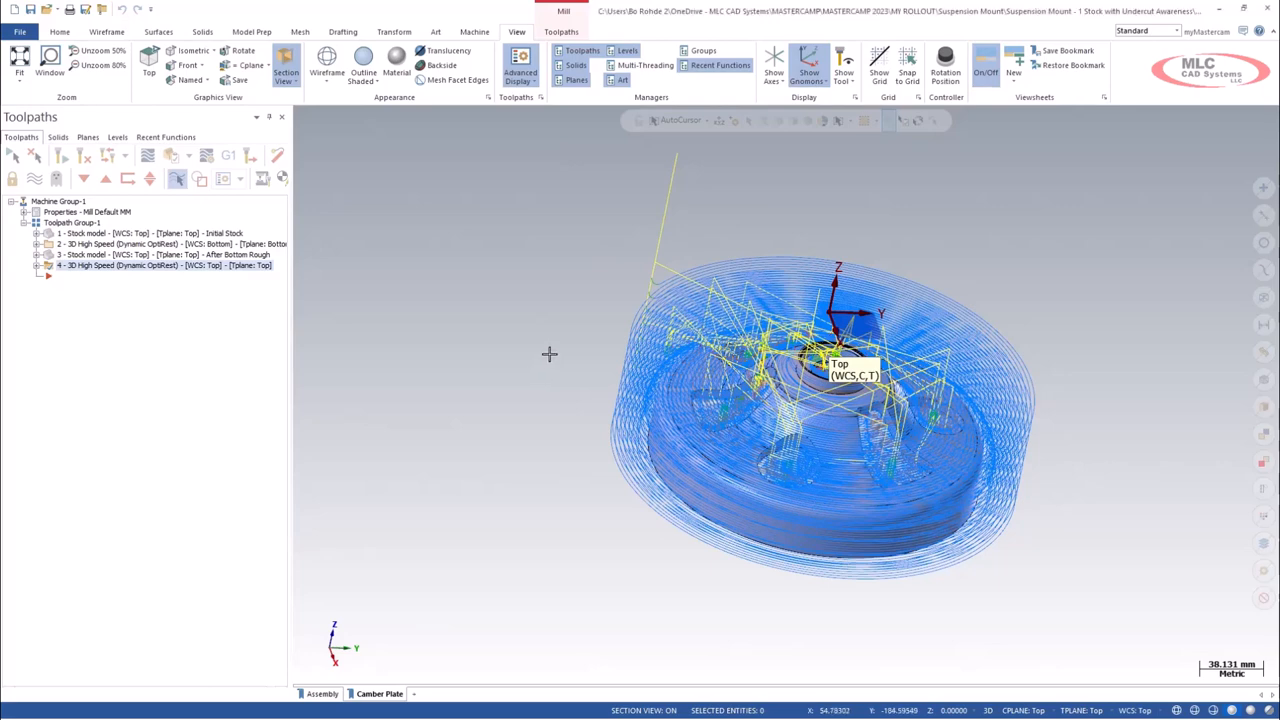
- Hide the Dynamic OptiRest toolpath and examine the camber plate's underside and the After Bottom Rough stock model
key(alt+t)
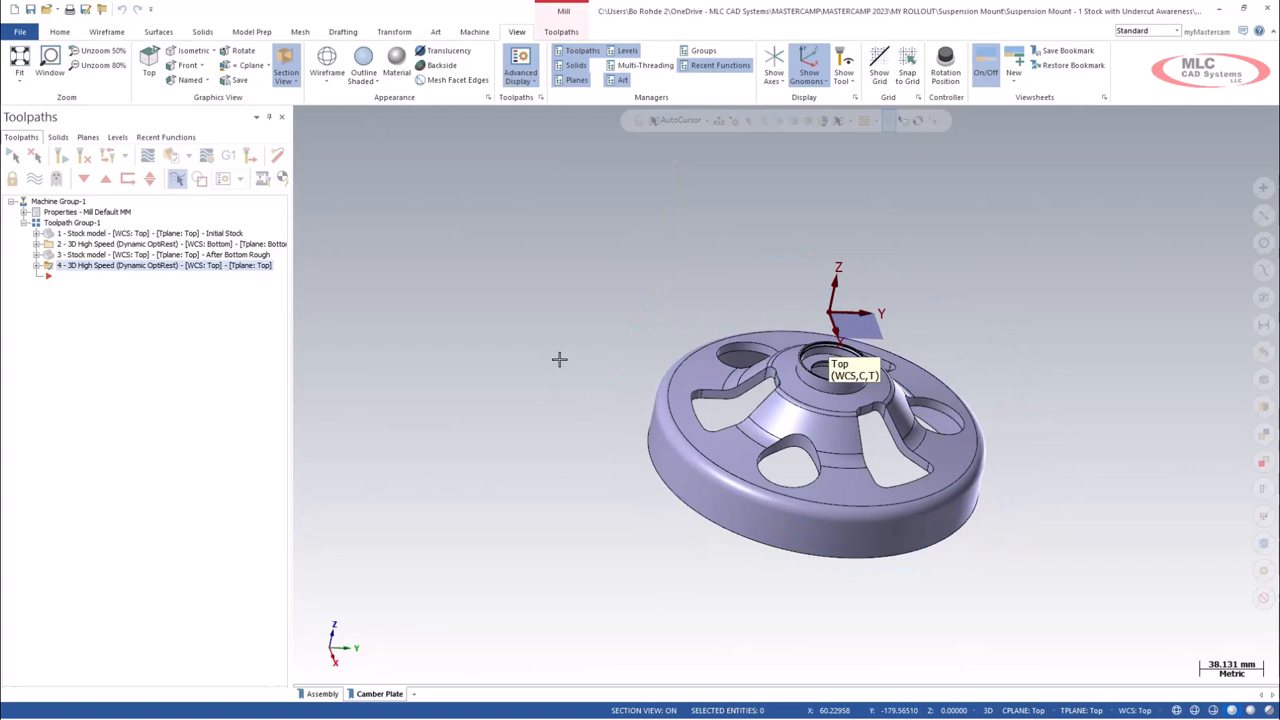
middle_drag(559, 359, 592, 312)
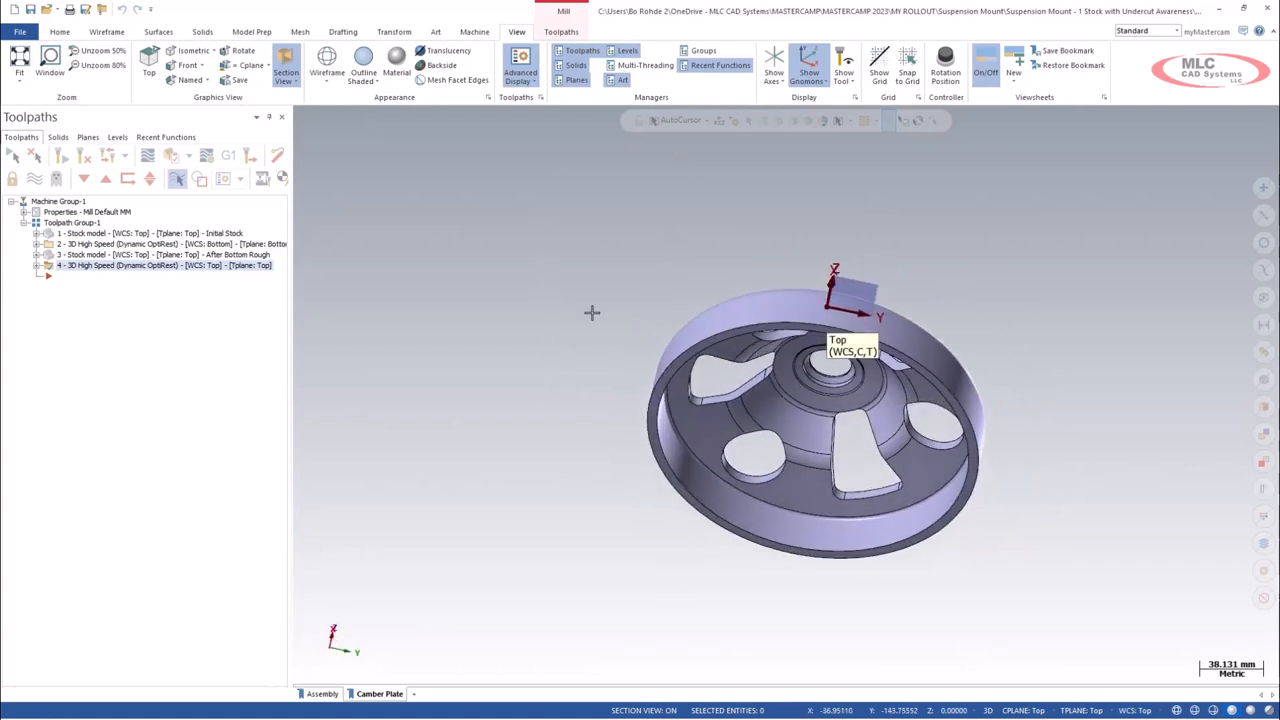
scroll(592, 312, up, 1)
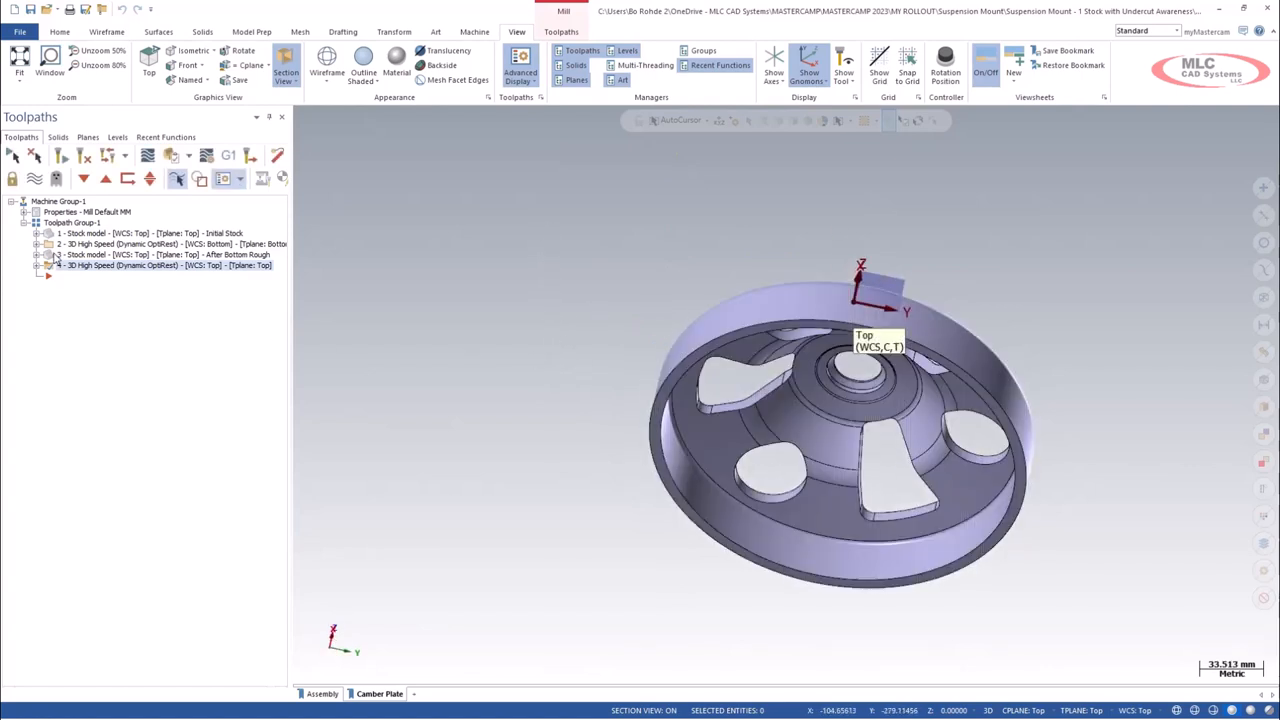
click(57, 256)
mouse_move(443, 369)
middle_down()
mouse_move(423, 303)
mouse_move(458, 358)
mouse_move(330, 340)
middle_up()
- Display the top-side Dynamic OptiRest toolpath and examine its cuts through the plate's openings from below and above
click(50, 267)
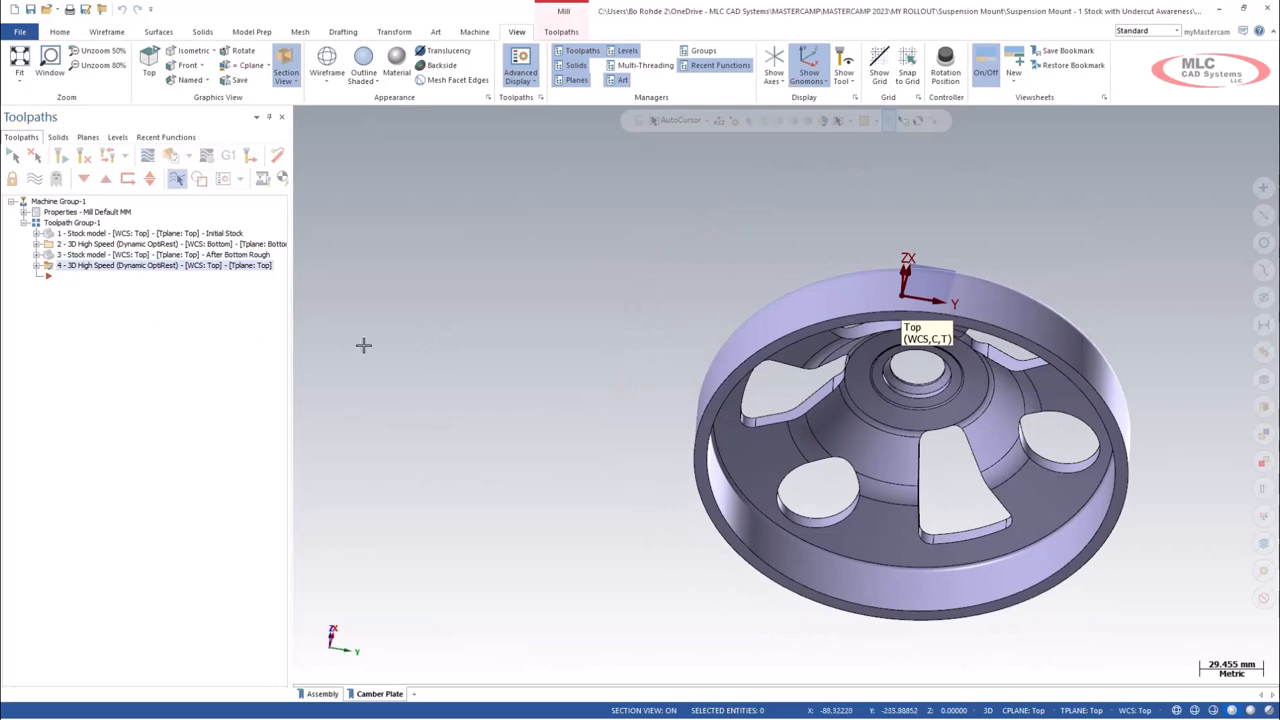
middle_drag(577, 303, 744, 512)
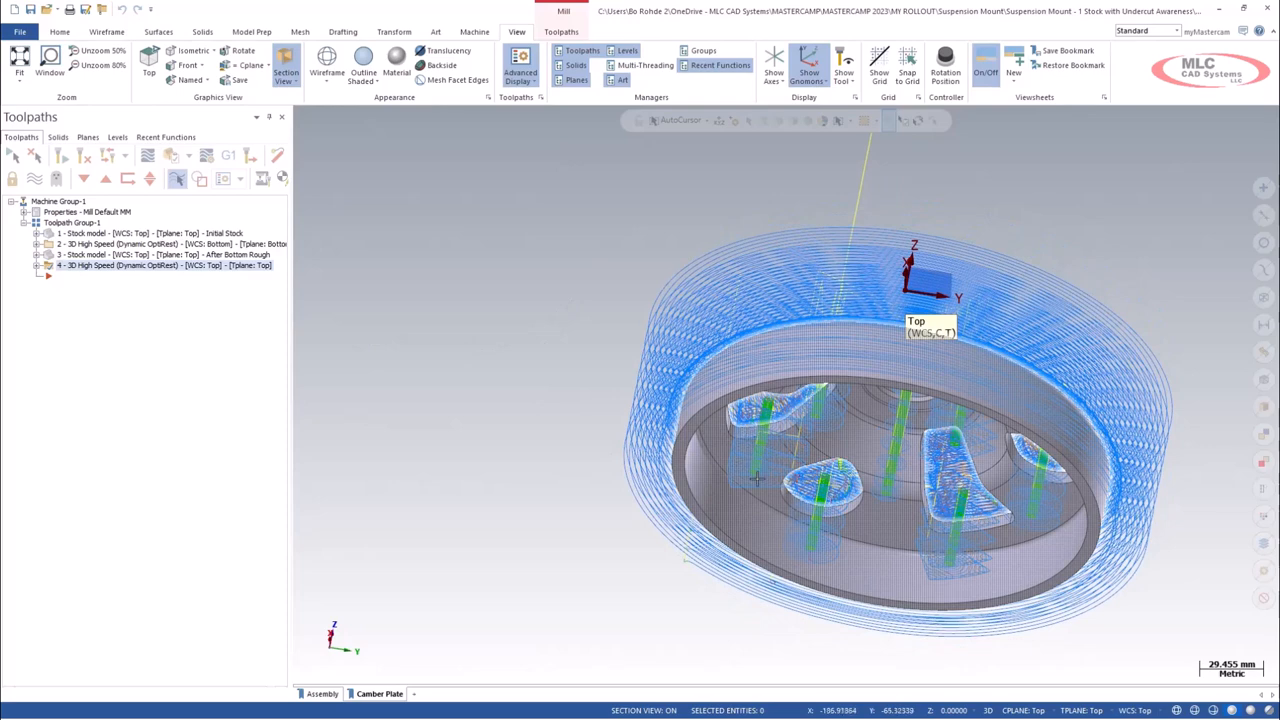
middle_drag(755, 468, 690, 265)
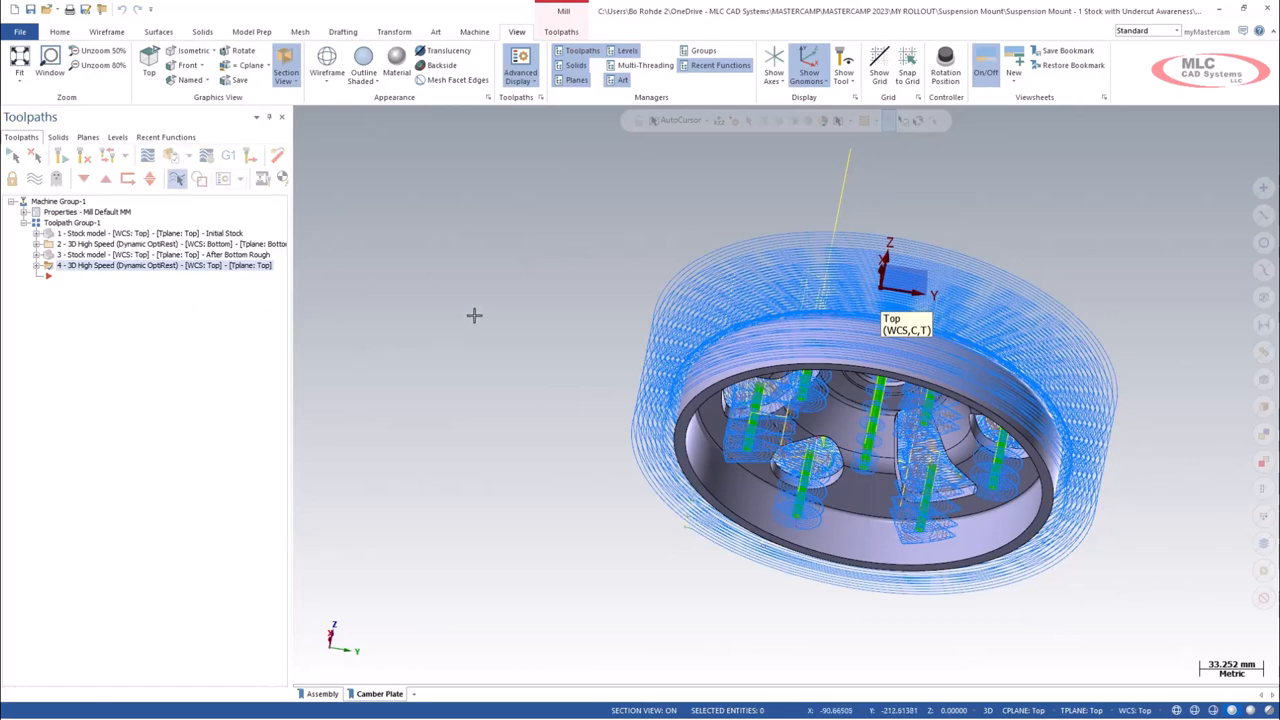
middle_drag(474, 315, 511, 407)
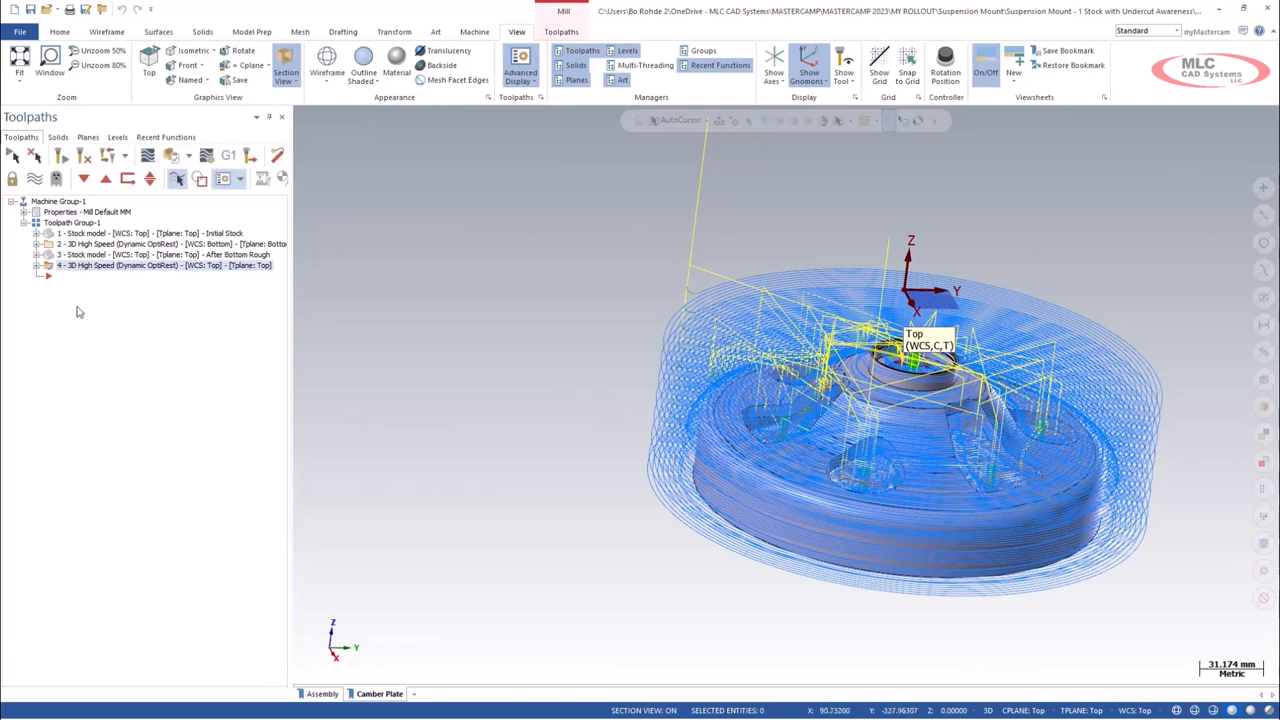
- Enable undercut stock detection for the top-side Dynamic OptiRest operation's rest material and regenerate its toolpath
click(36, 266)
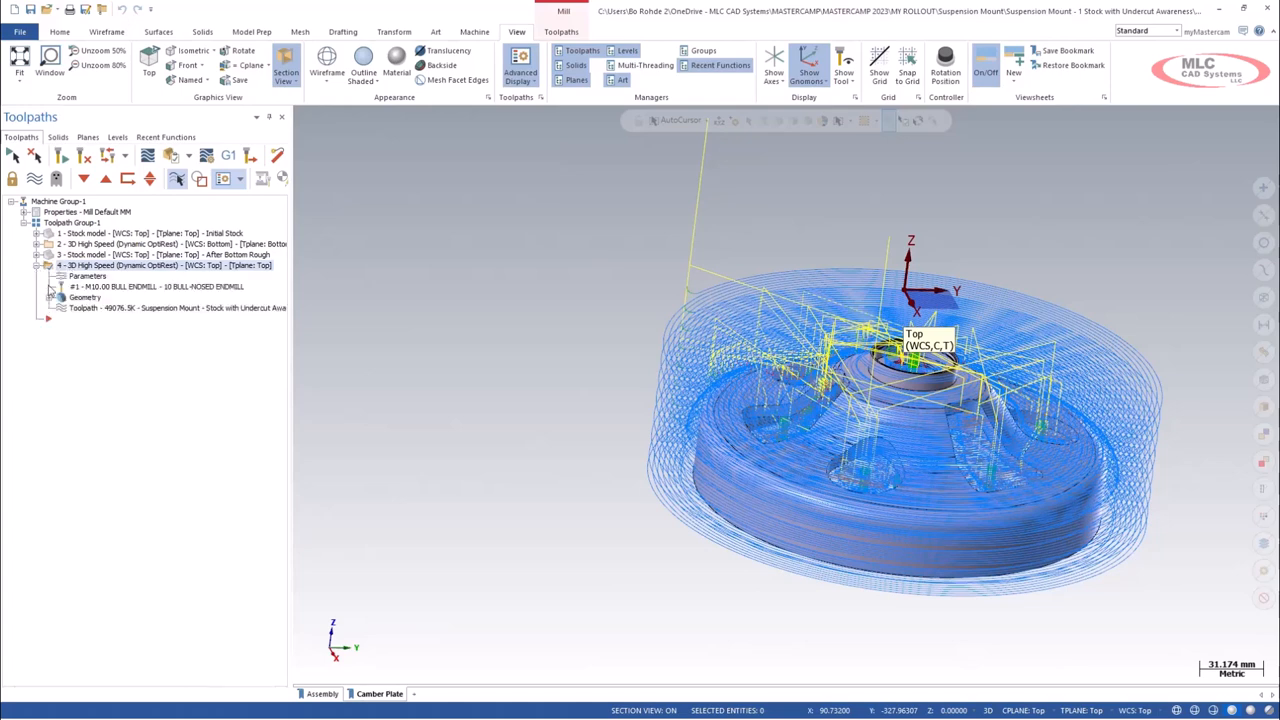
click(86, 279)
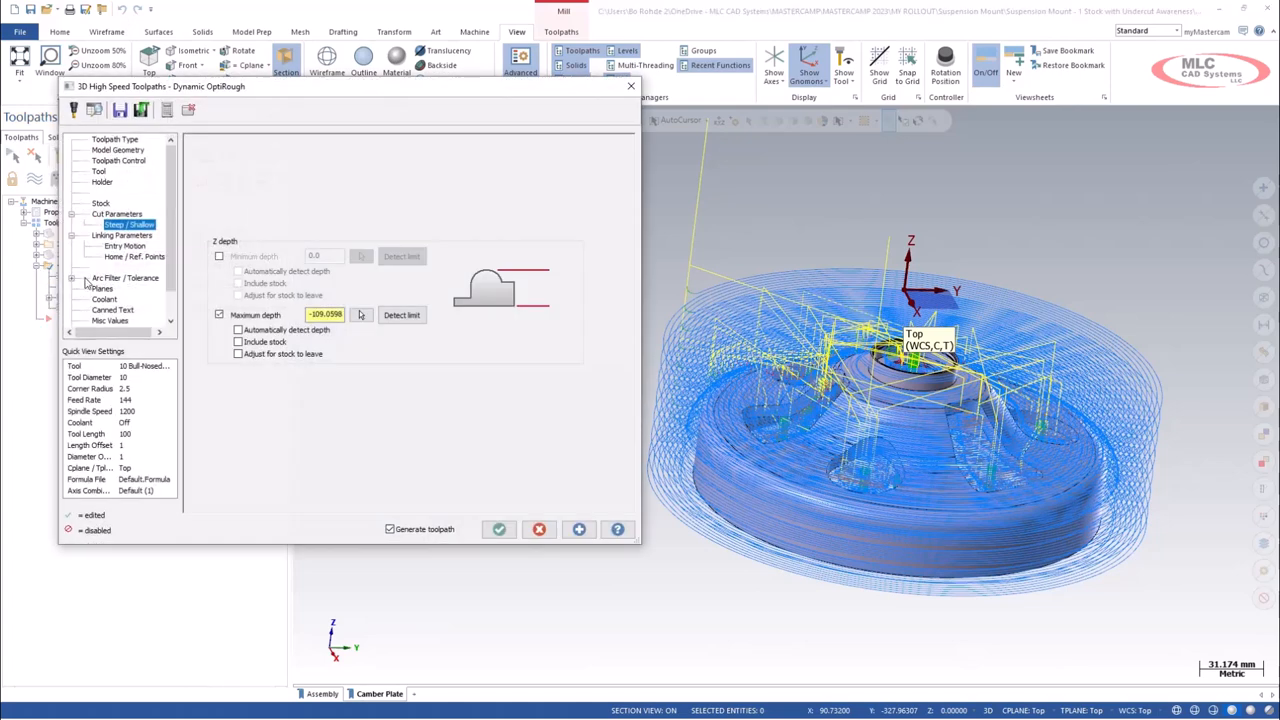
click(103, 182)
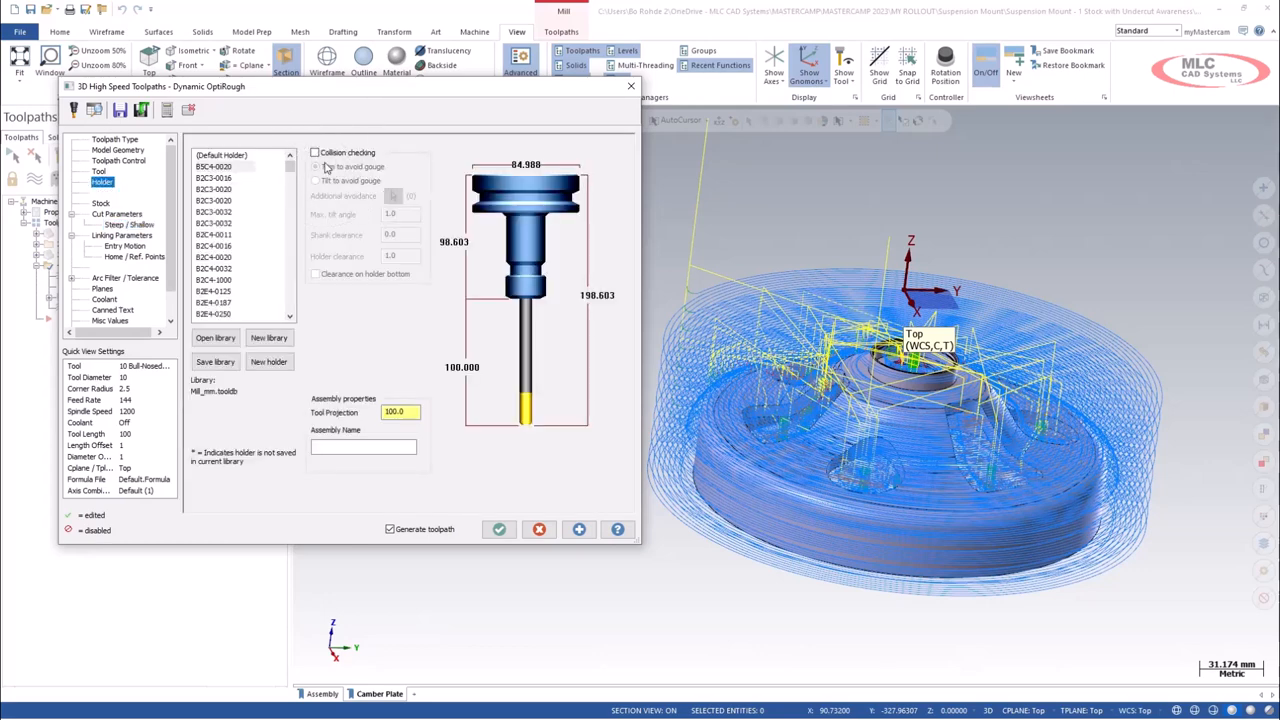
click(102, 203)
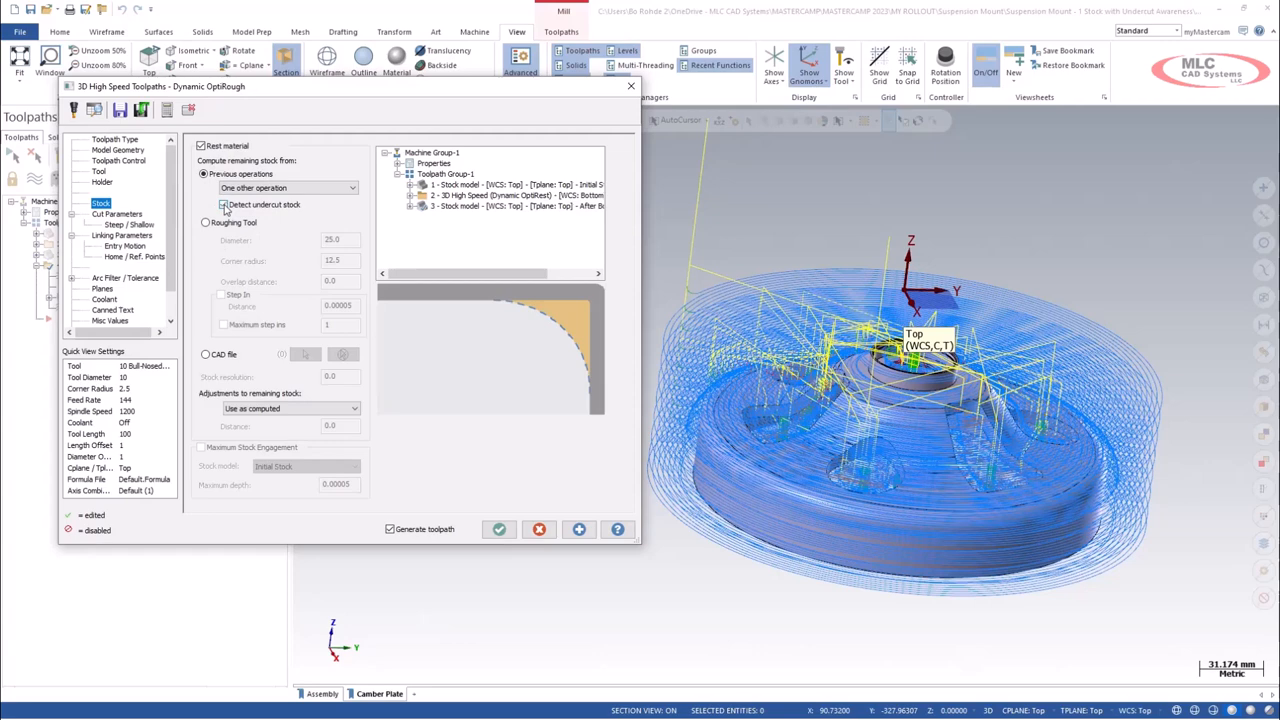
click(133, 215)
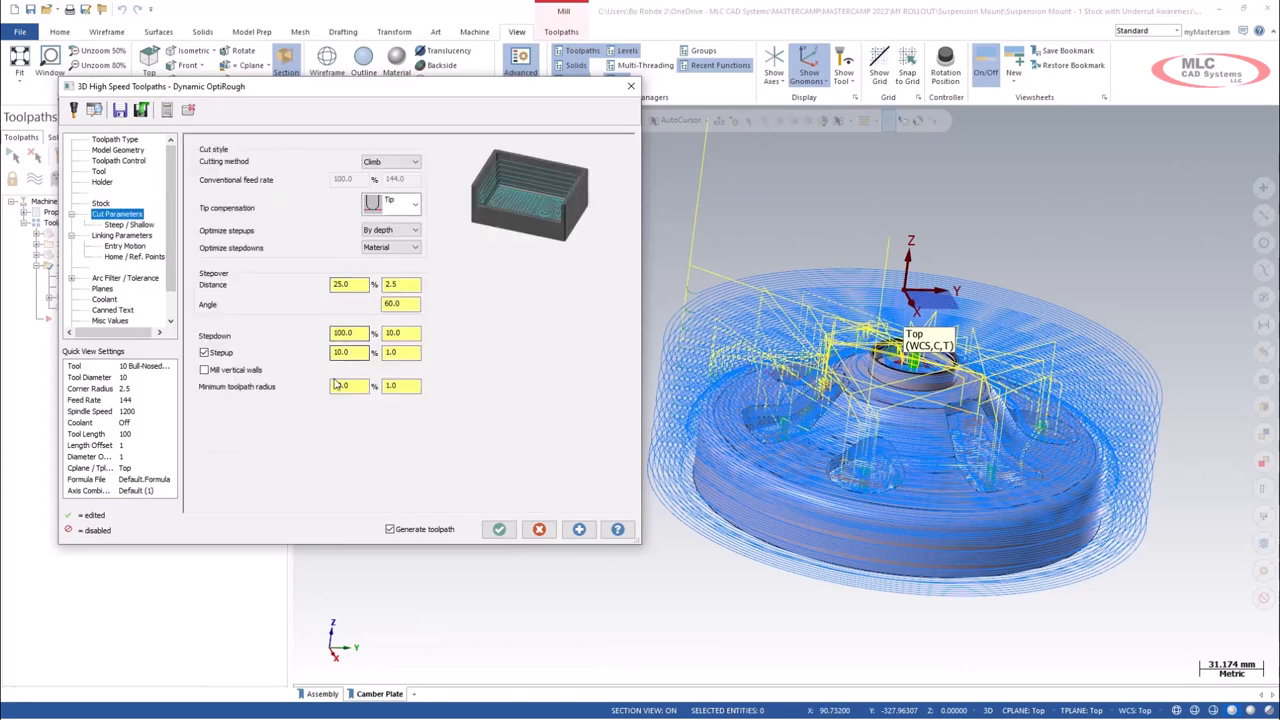
click(133, 225)
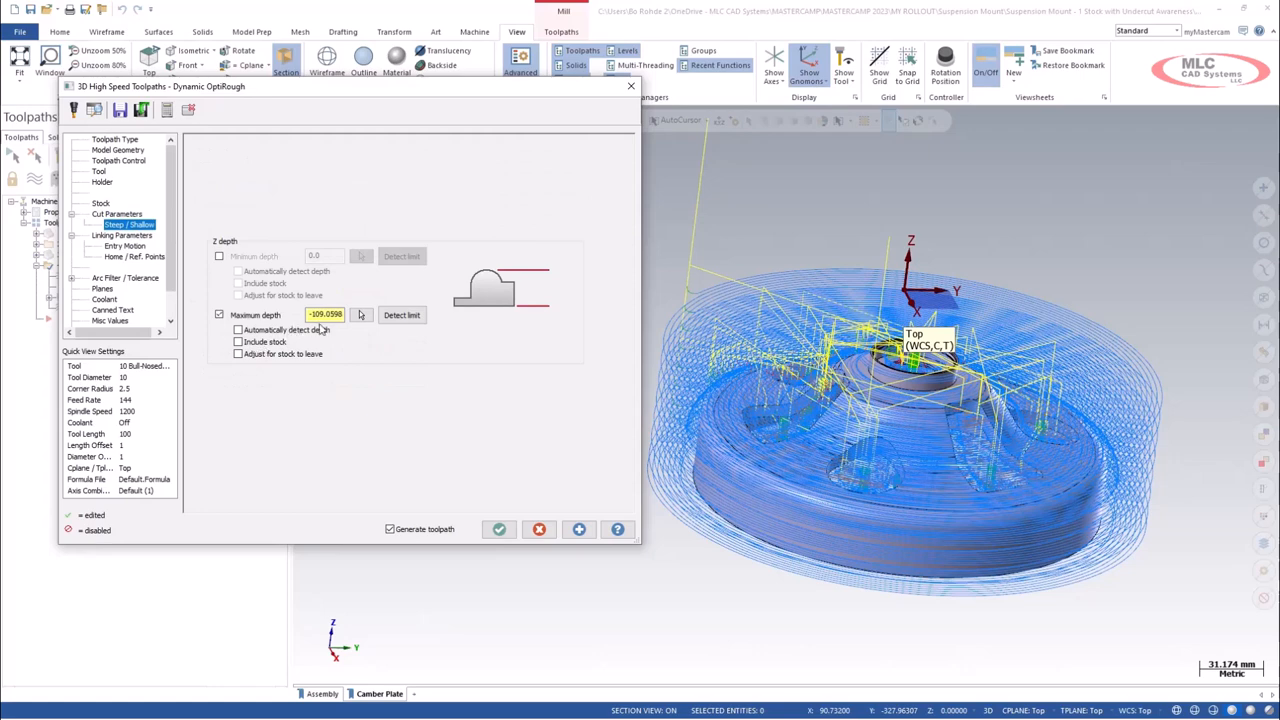
click(498, 530)
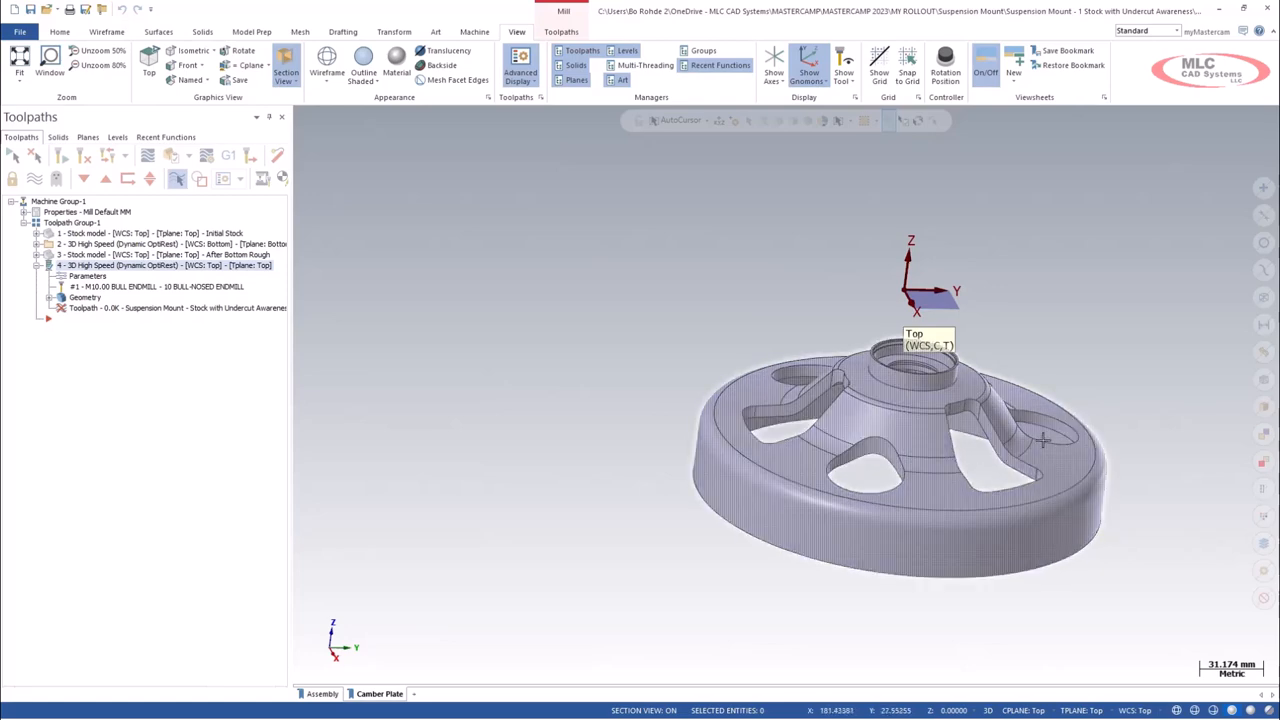
- Examine the regenerated Dynamic OptiRest toolpath in the plate's openings from above and from the underside
scroll(591, 280, down, 1)
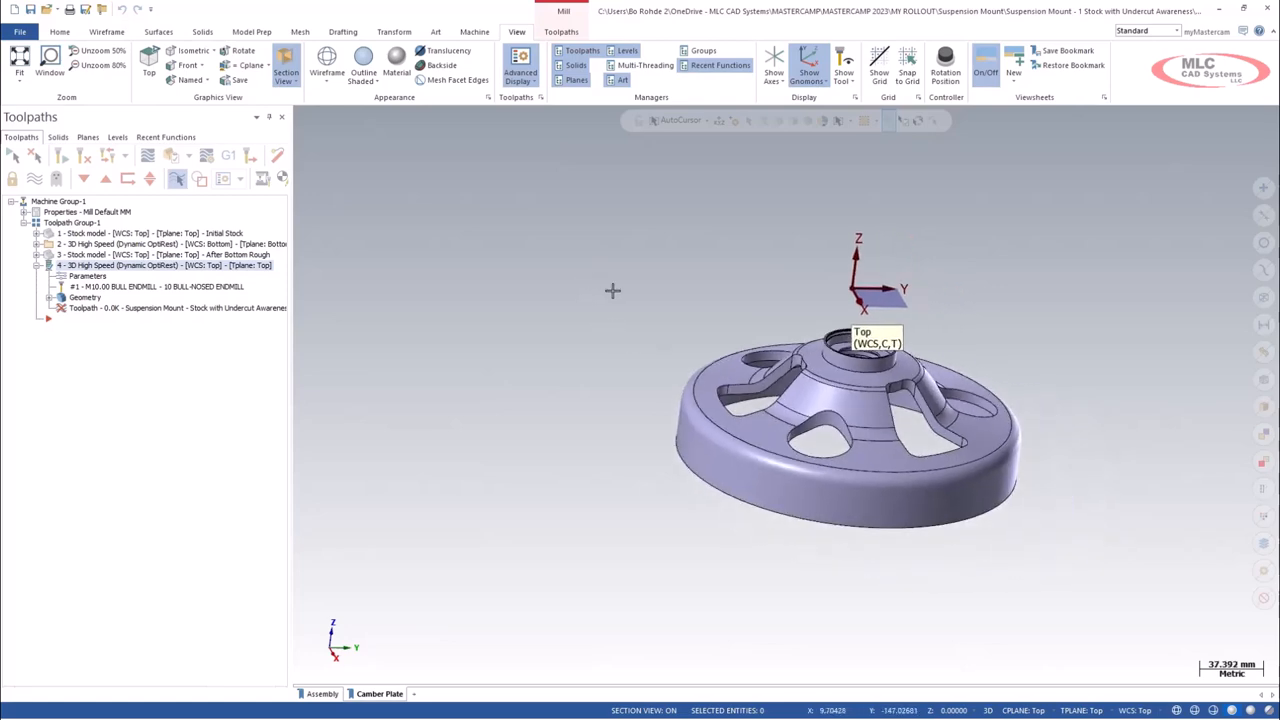
middle_drag(673, 296, 548, 315)
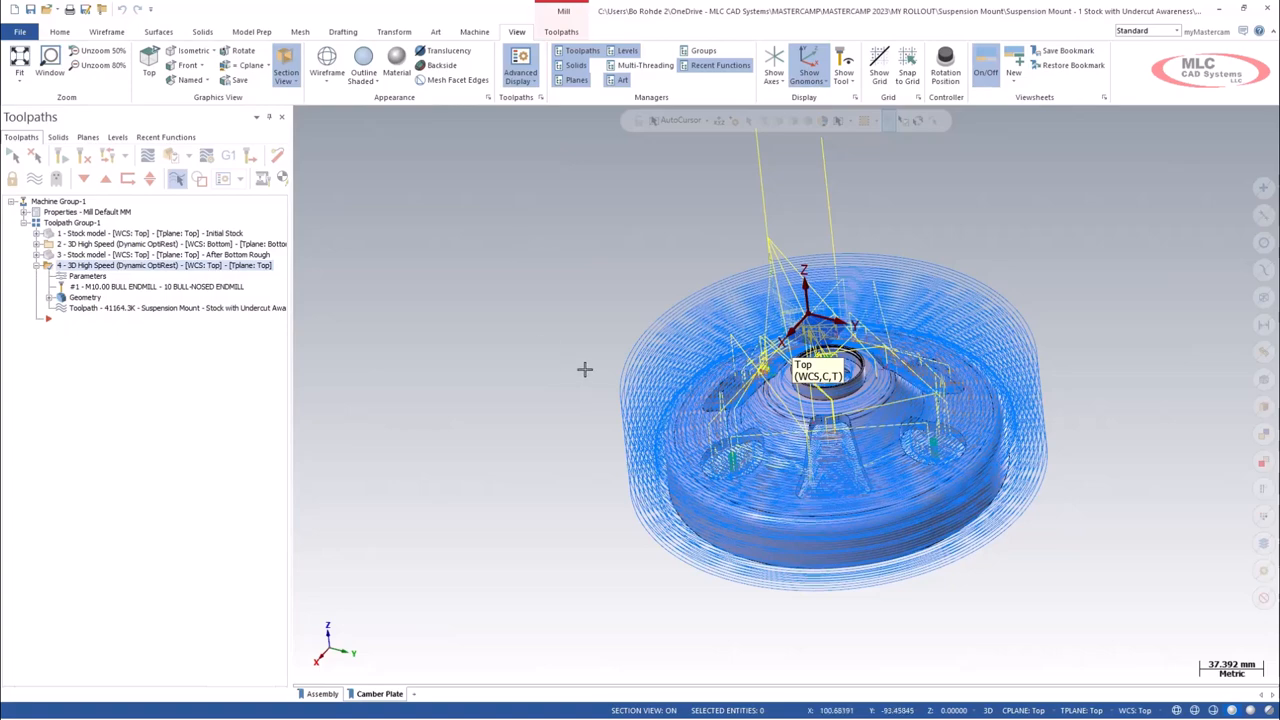
middle_drag(586, 369, 486, 243)
scroll(630, 450, up, 2)
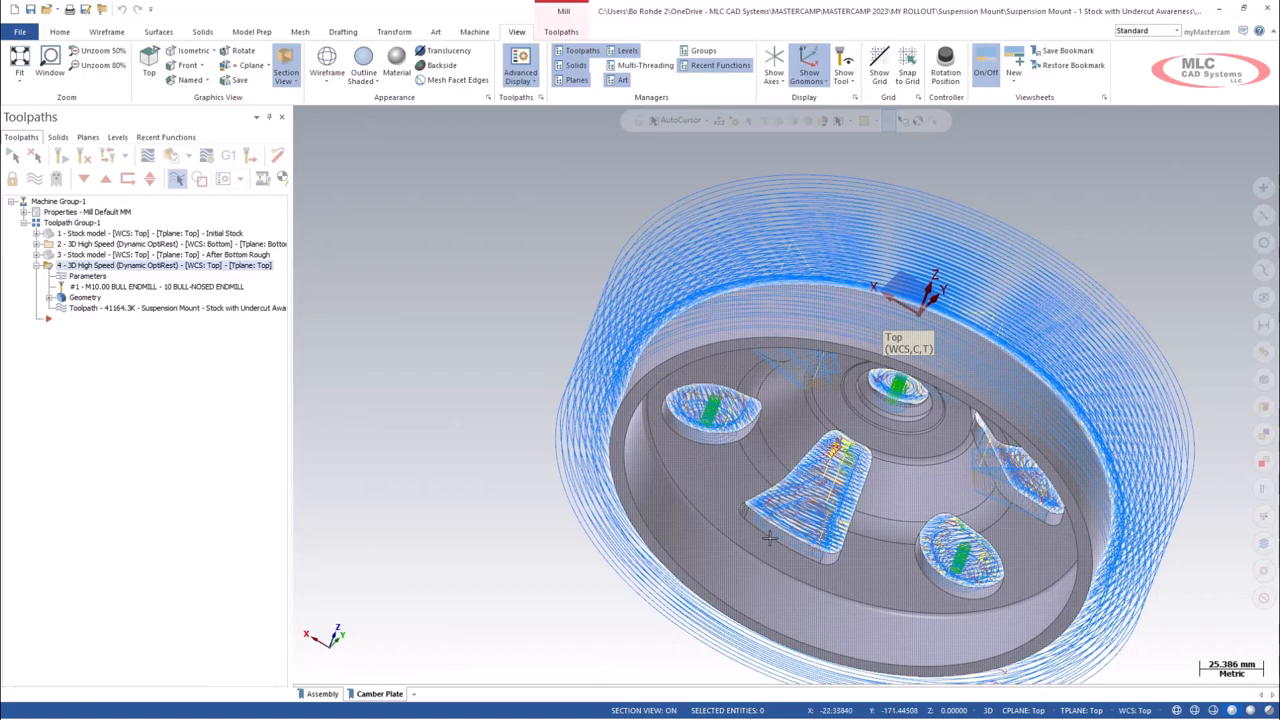
middle_drag(506, 314, 626, 331)
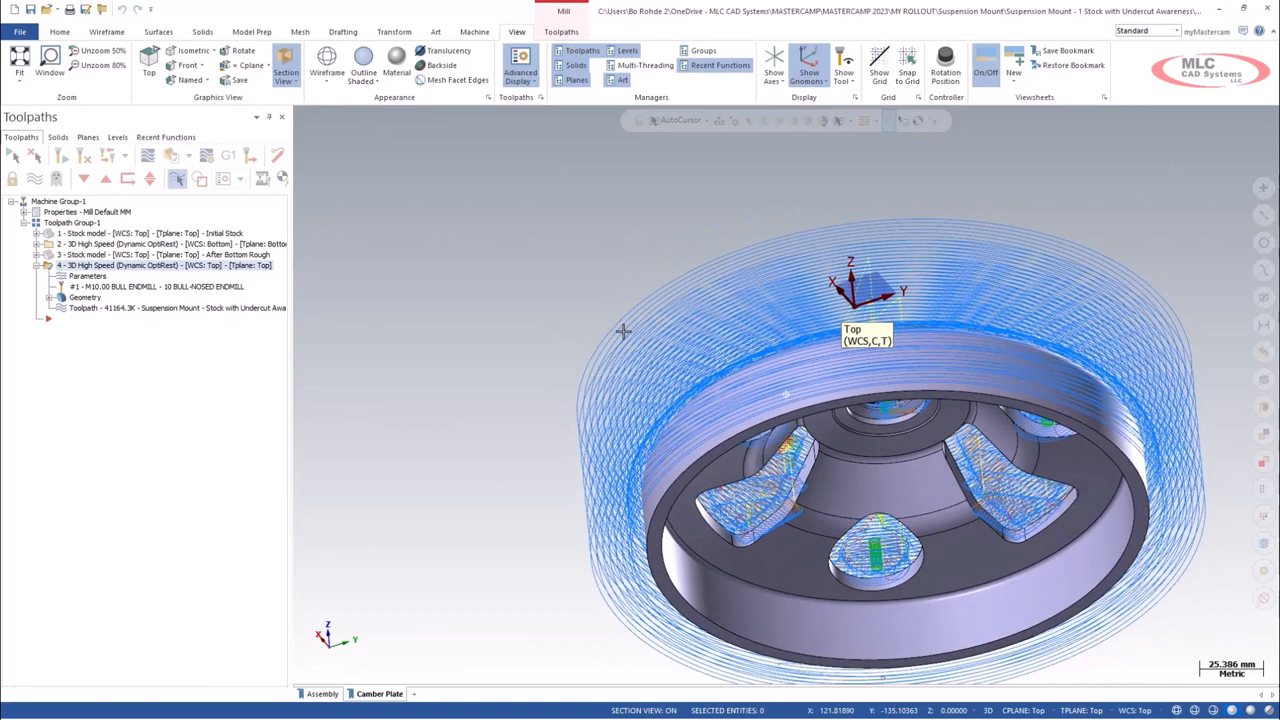
- Show the After Bottom Rough stock model to compare its underside with the OptiRest cuts, and return to the OptiRest operation
click(52, 256)
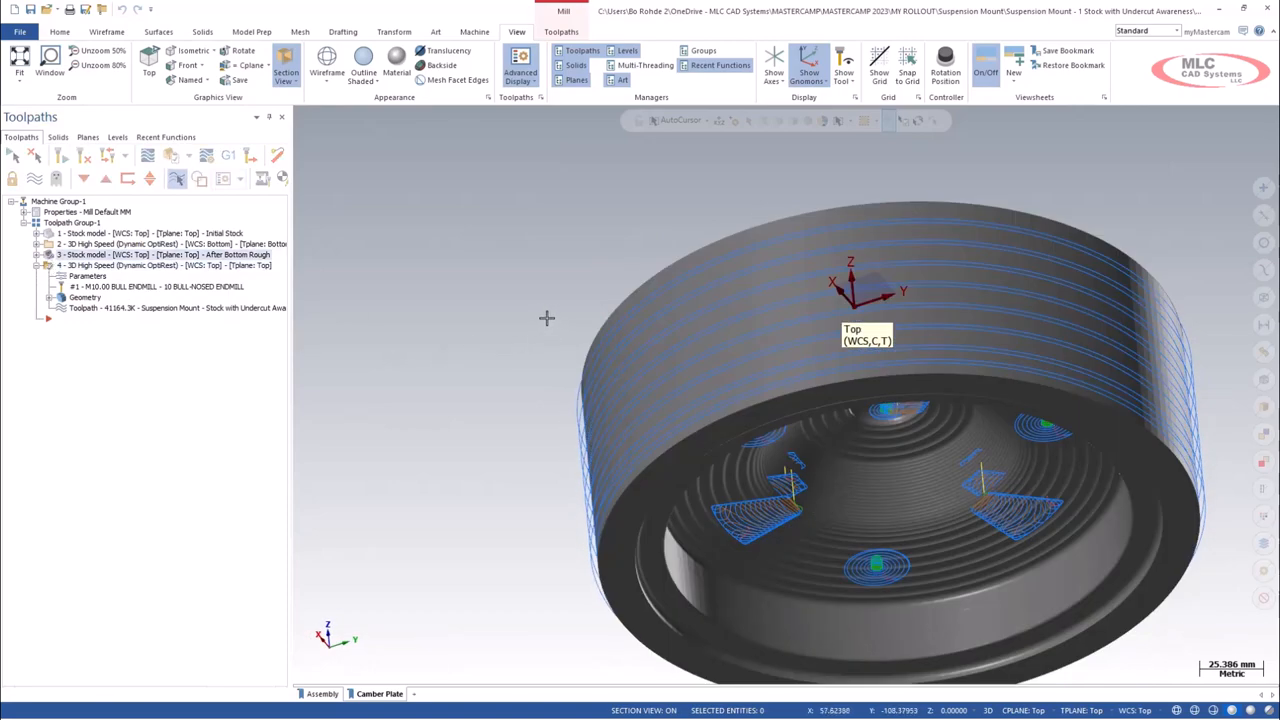
mouse_move(546, 317)
middle_down()
mouse_move(383, 269)
mouse_move(543, 294)
middle_up()
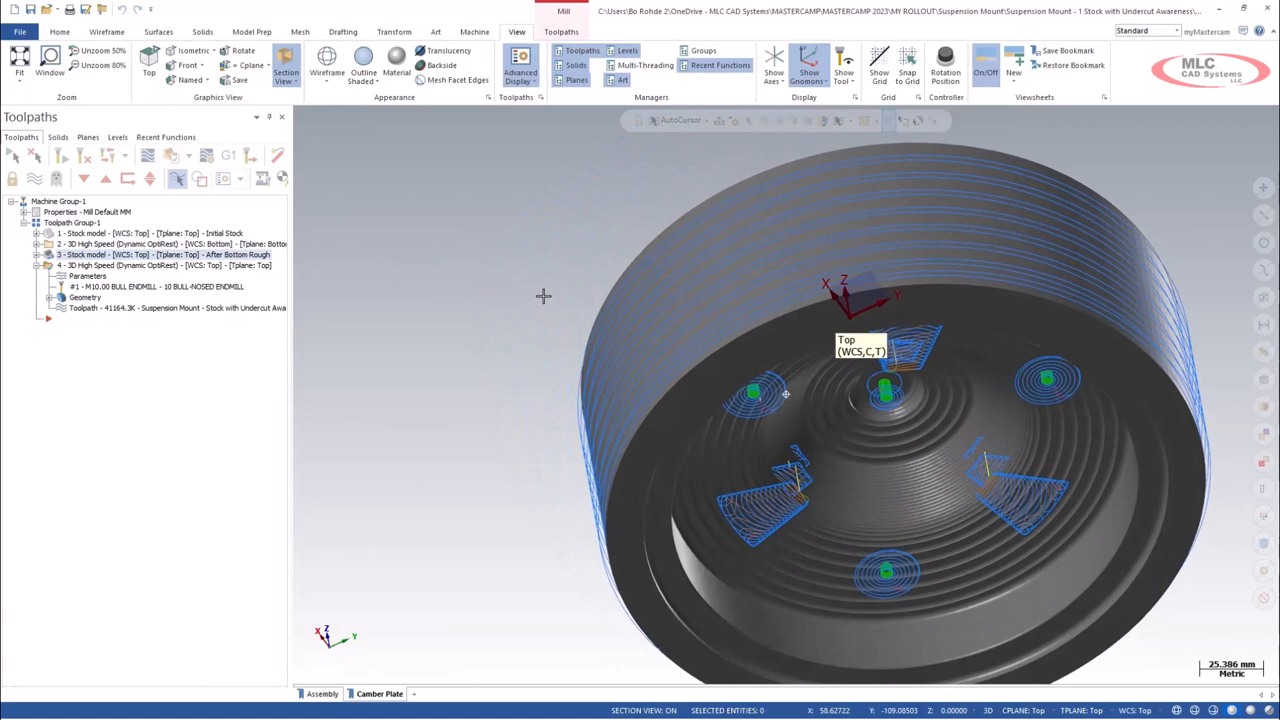
middle_drag(571, 251, 576, 248)
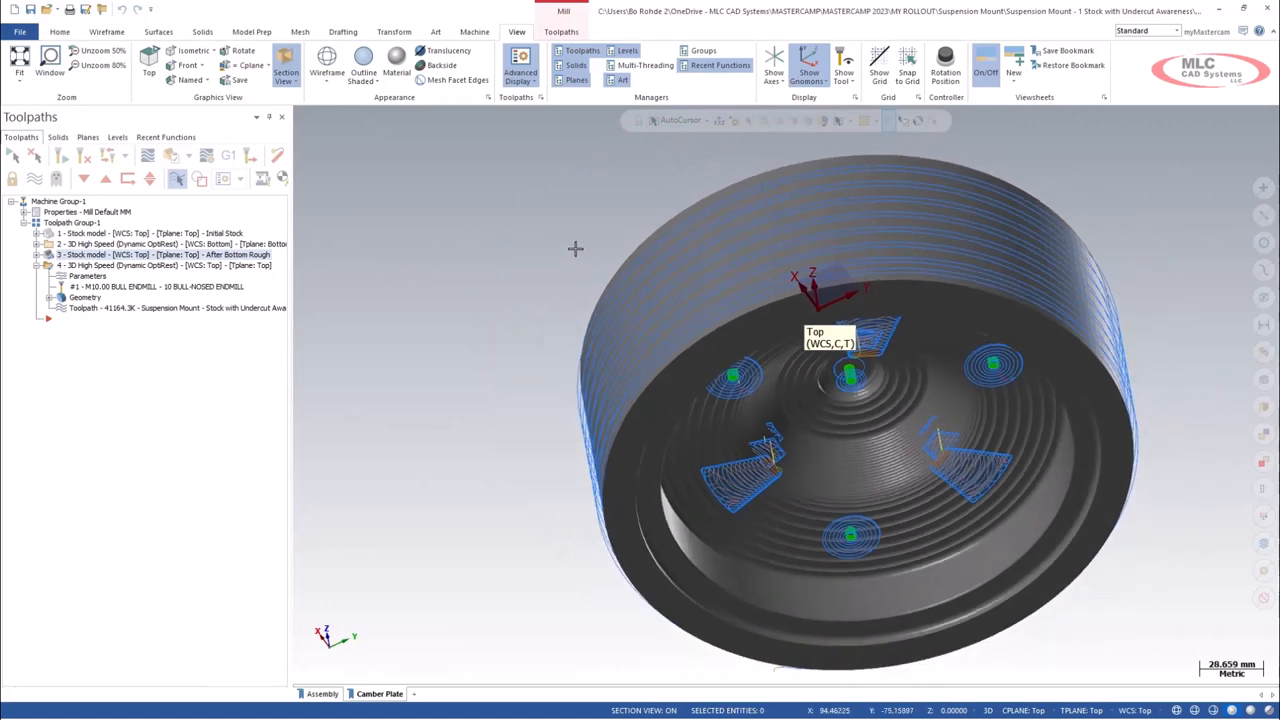
middle_drag(571, 206, 469, 264)
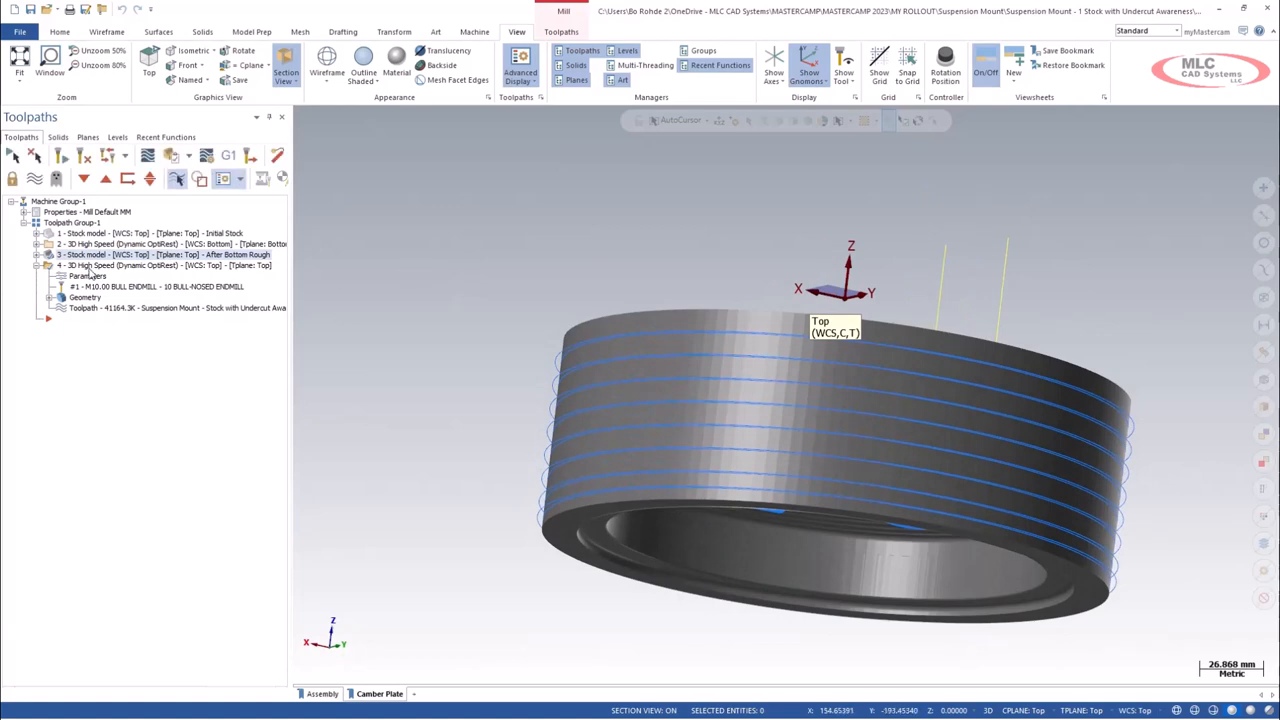
click(50, 265)
middle_drag(385, 342, 471, 371)
key(alt+t)
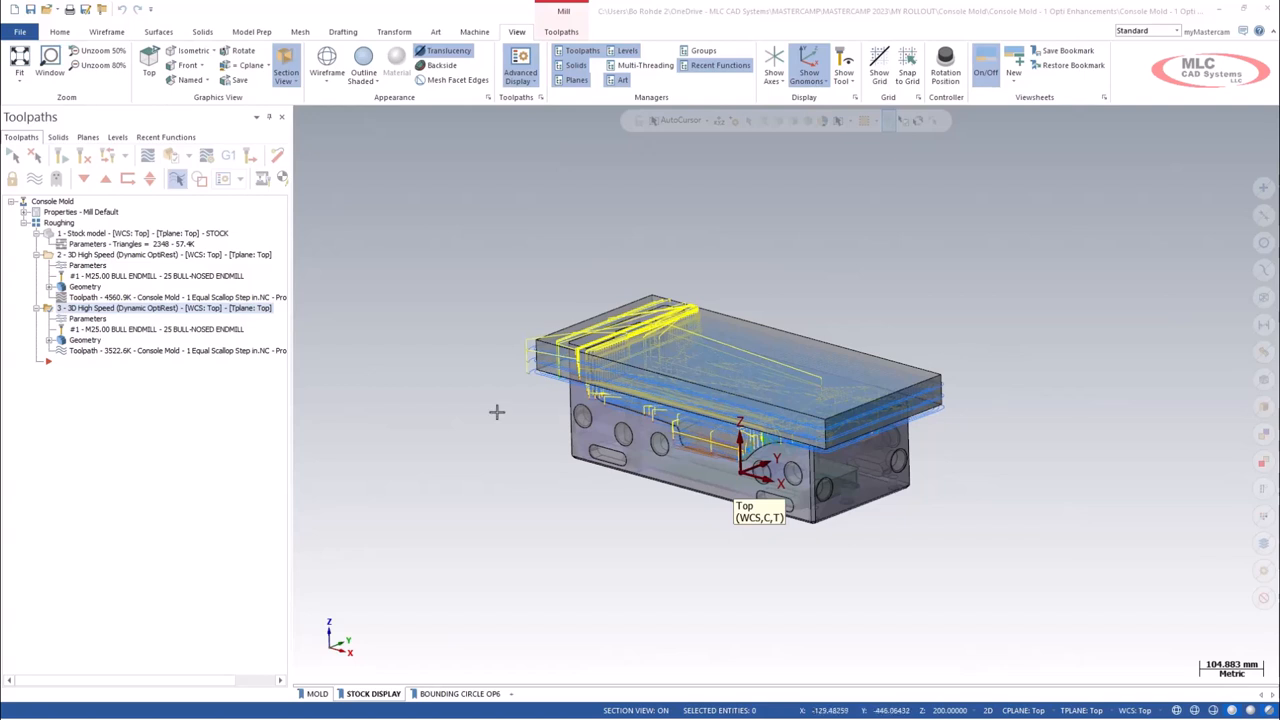
- Display the first Dynamic OptiRest toolpath of the Console Mold and examine it closely around the holes beneath the translucent stock
click(46, 256)
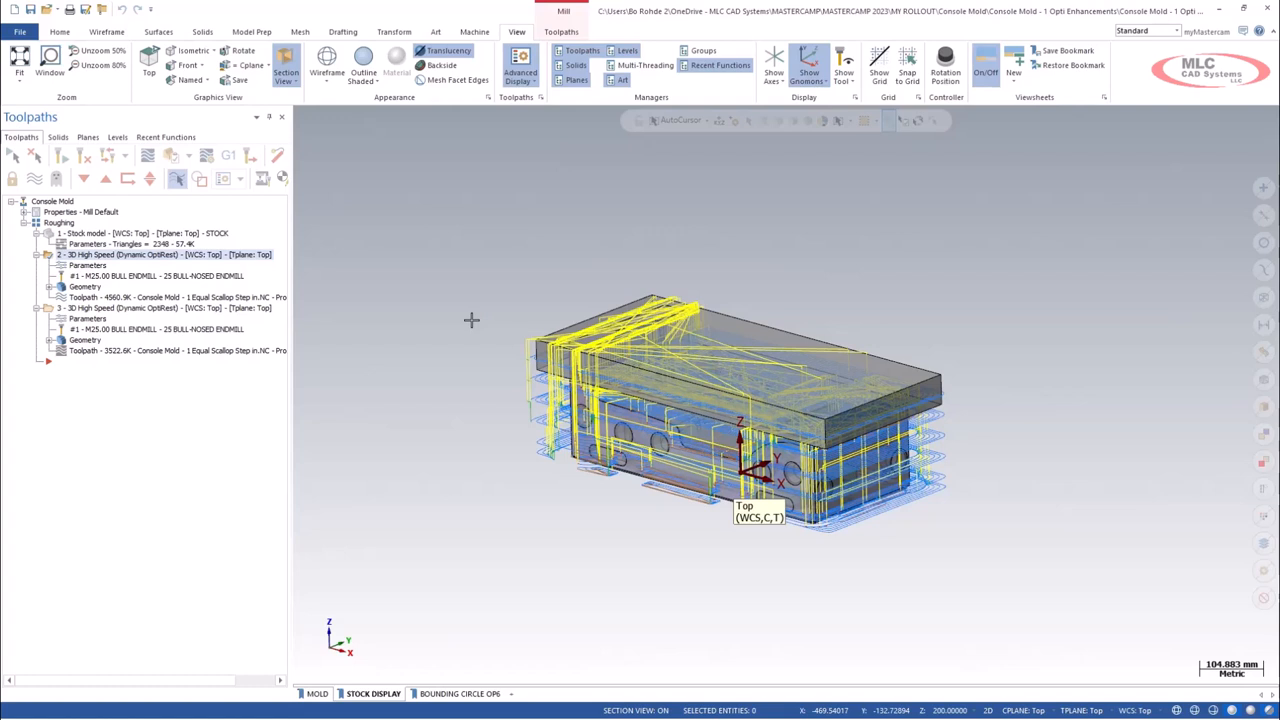
scroll(612, 440, up, 2)
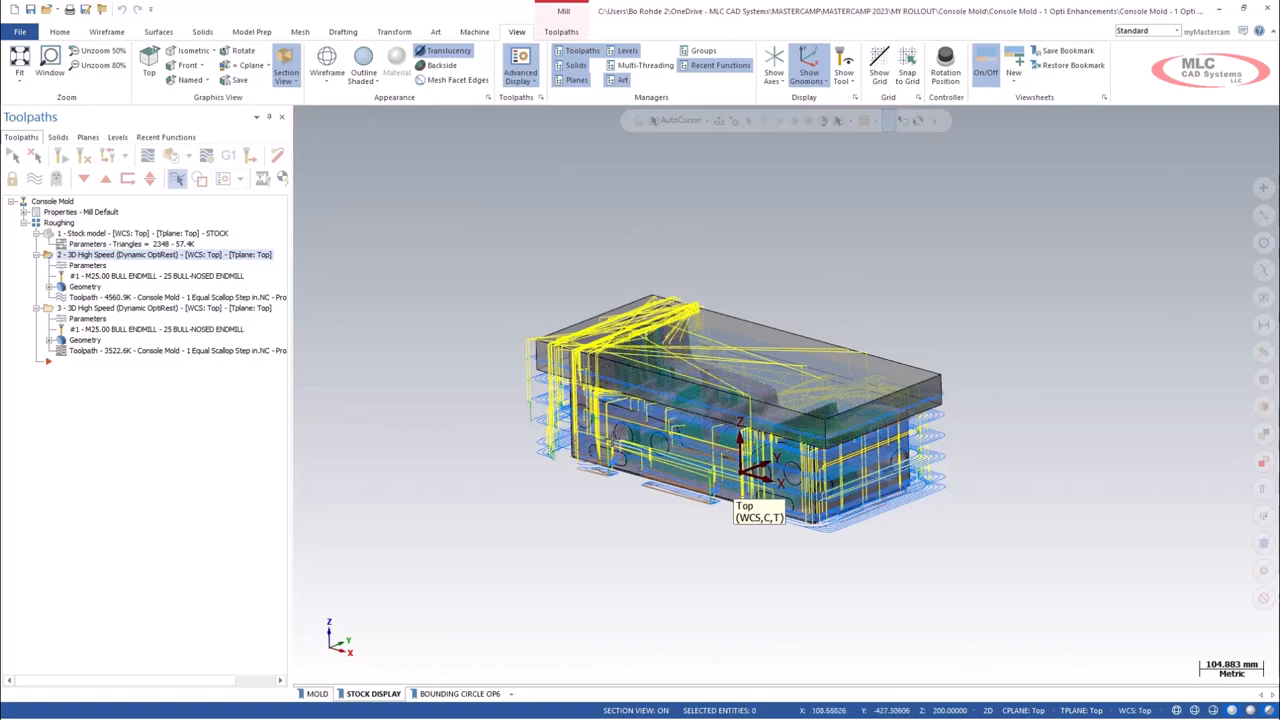
scroll(613, 438, up, 5)
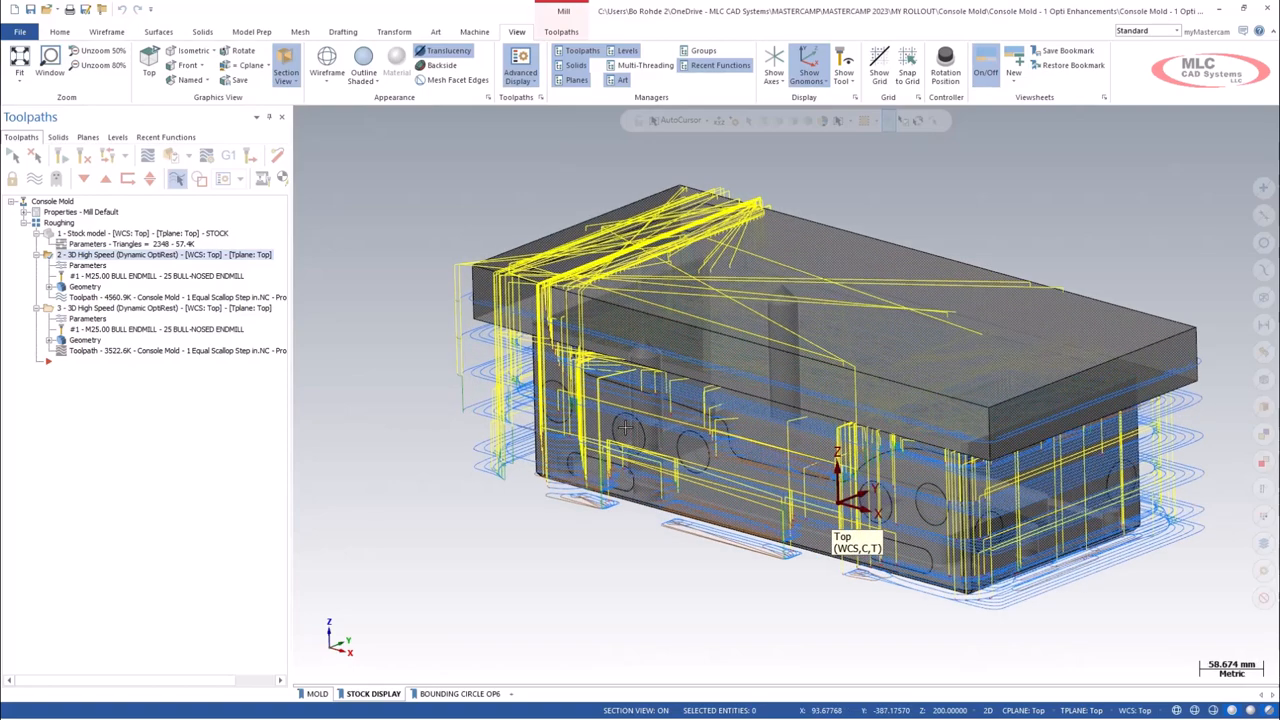
mouse_move(628, 421)
middle_down()
mouse_move(649, 380)
mouse_move(638, 455)
mouse_move(638, 441)
middle_up()
scroll(649, 378, up, 3)
scroll(649, 379, up, 4)
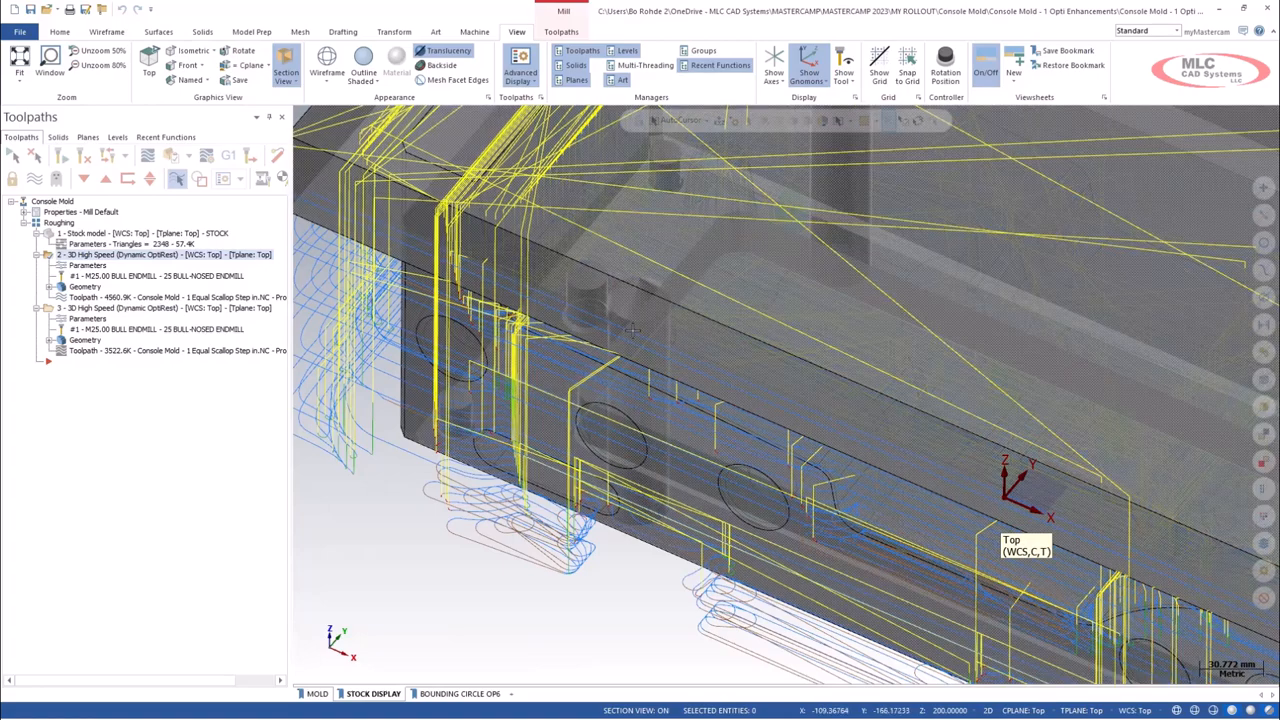
scroll(637, 319, up, 10)
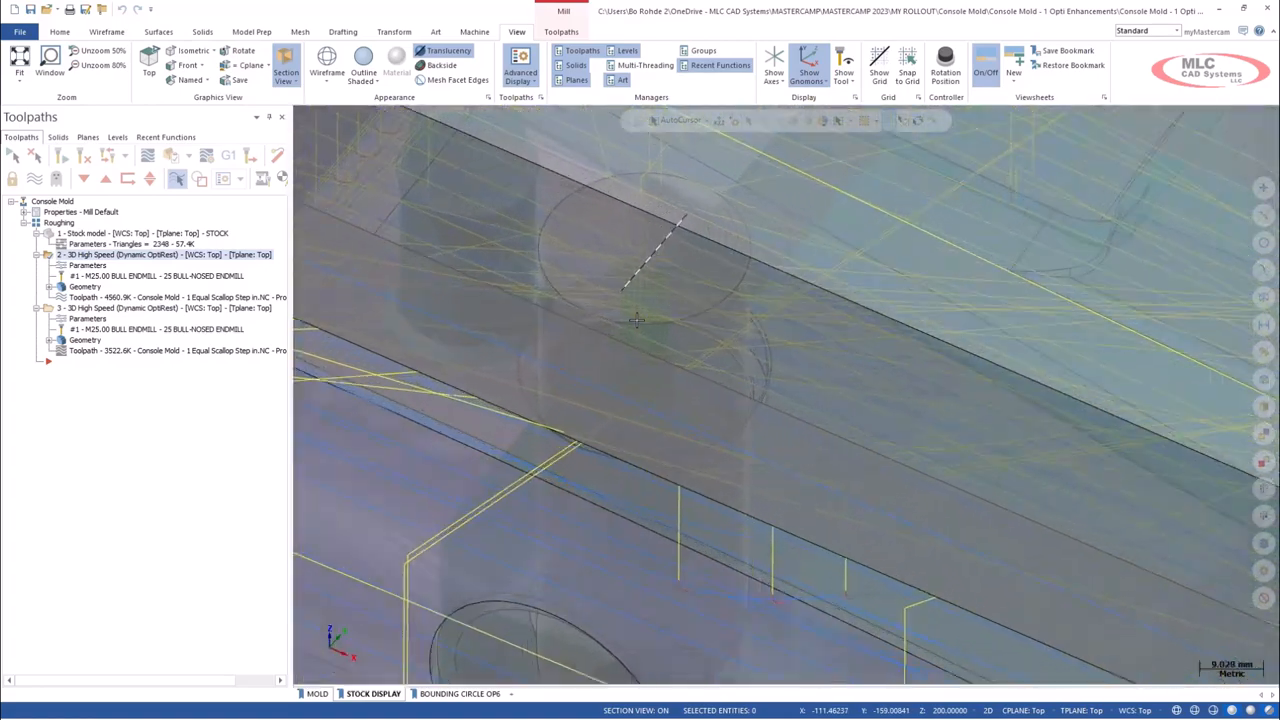
scroll(637, 319, up, 3)
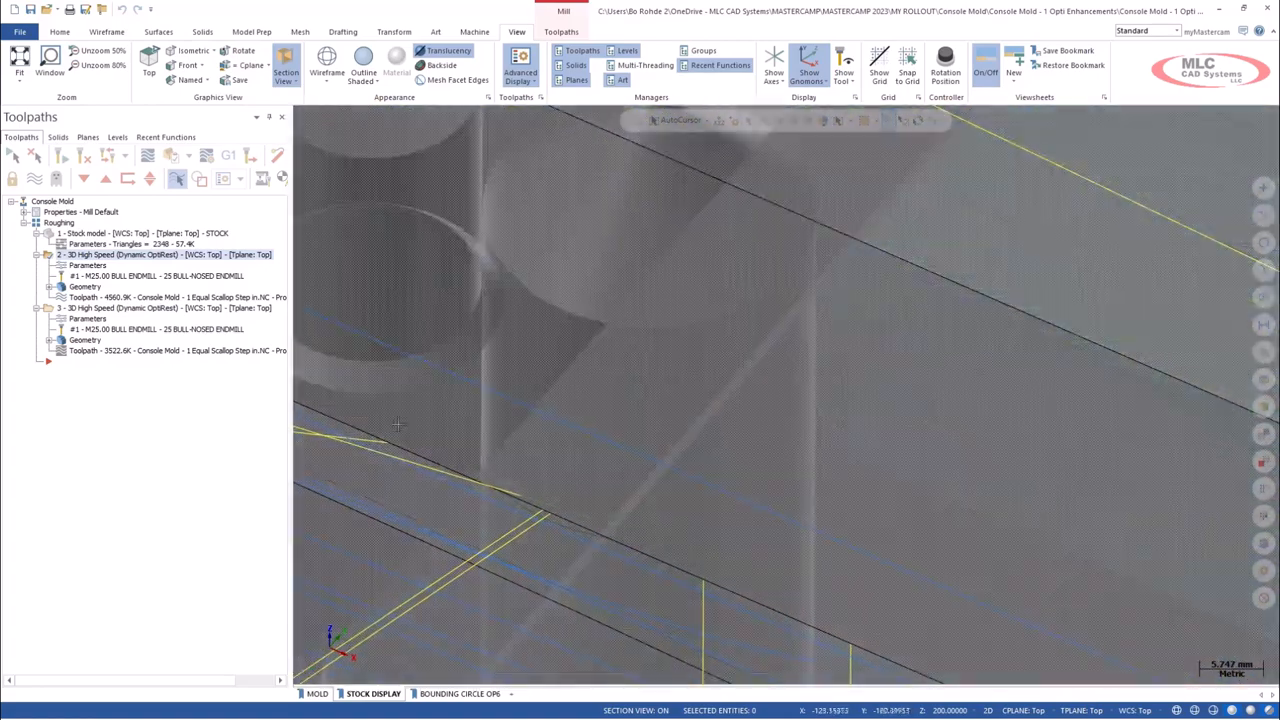
scroll(1004, 608, down, 1)
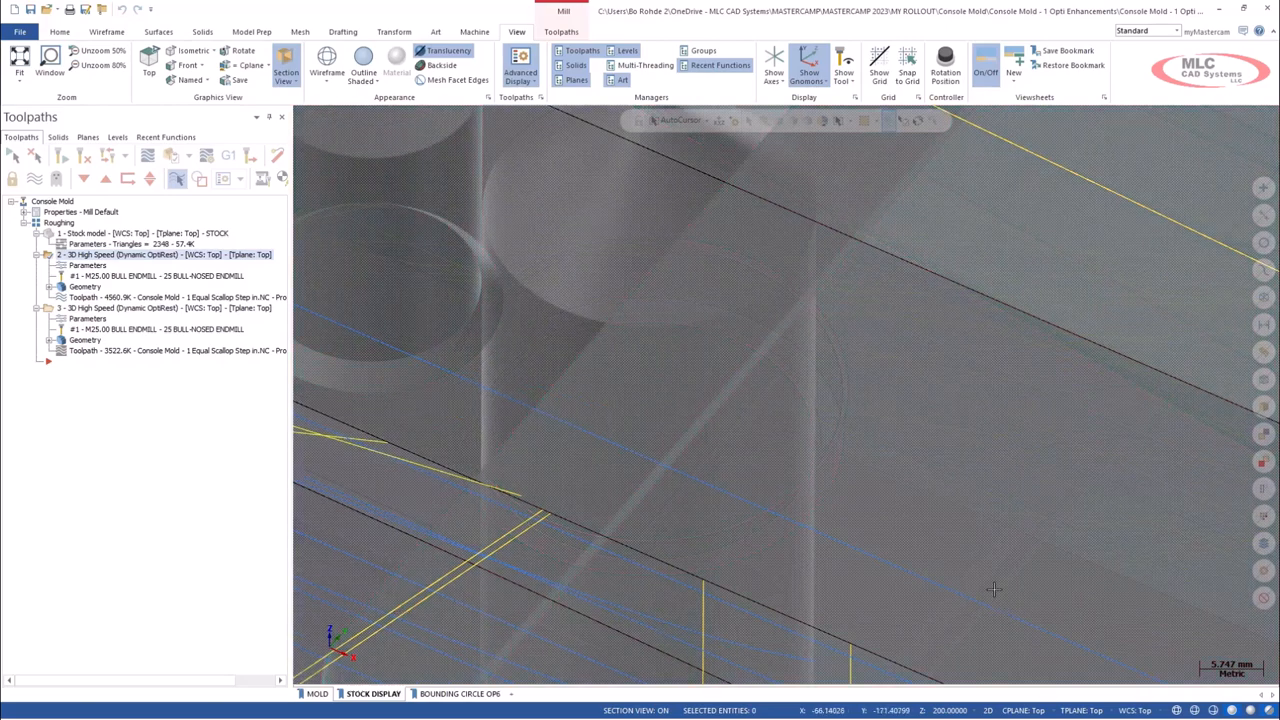
scroll(963, 565, down, 1)
scroll(963, 565, down, 3)
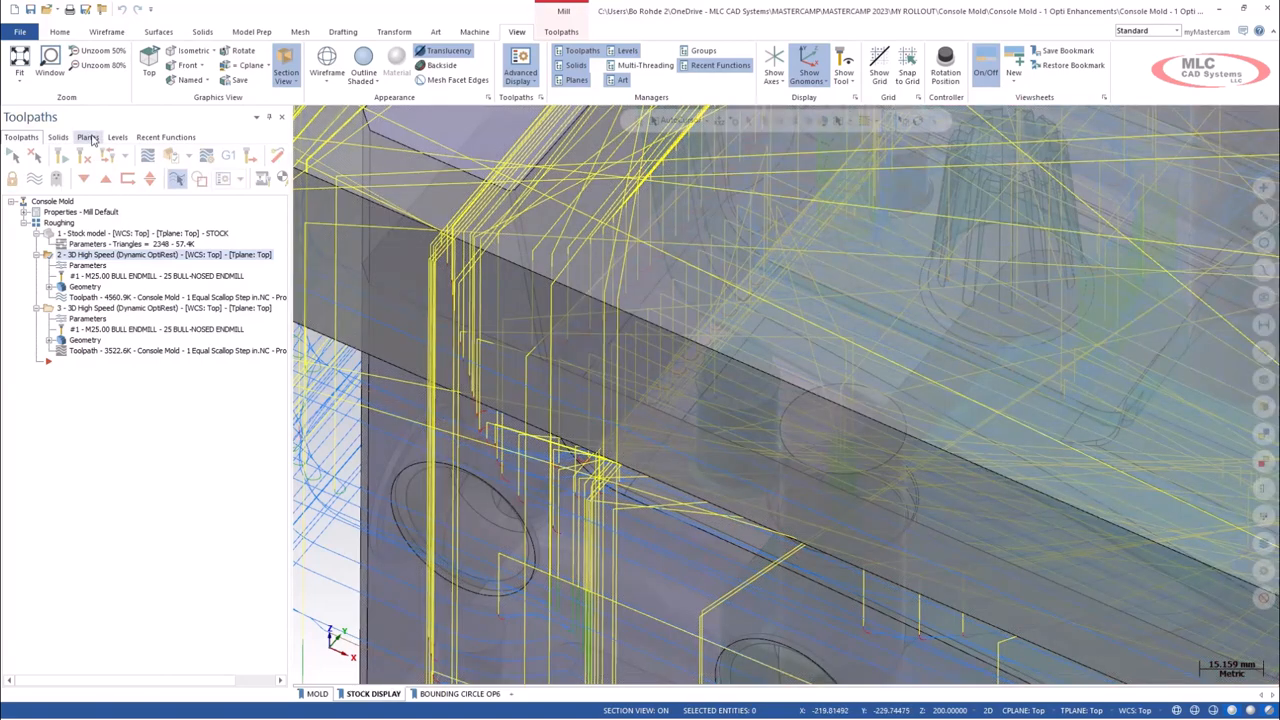
- Section the Console Mold view at the Section1 plane to expose the toolpaths inside the mold
click(88, 137)
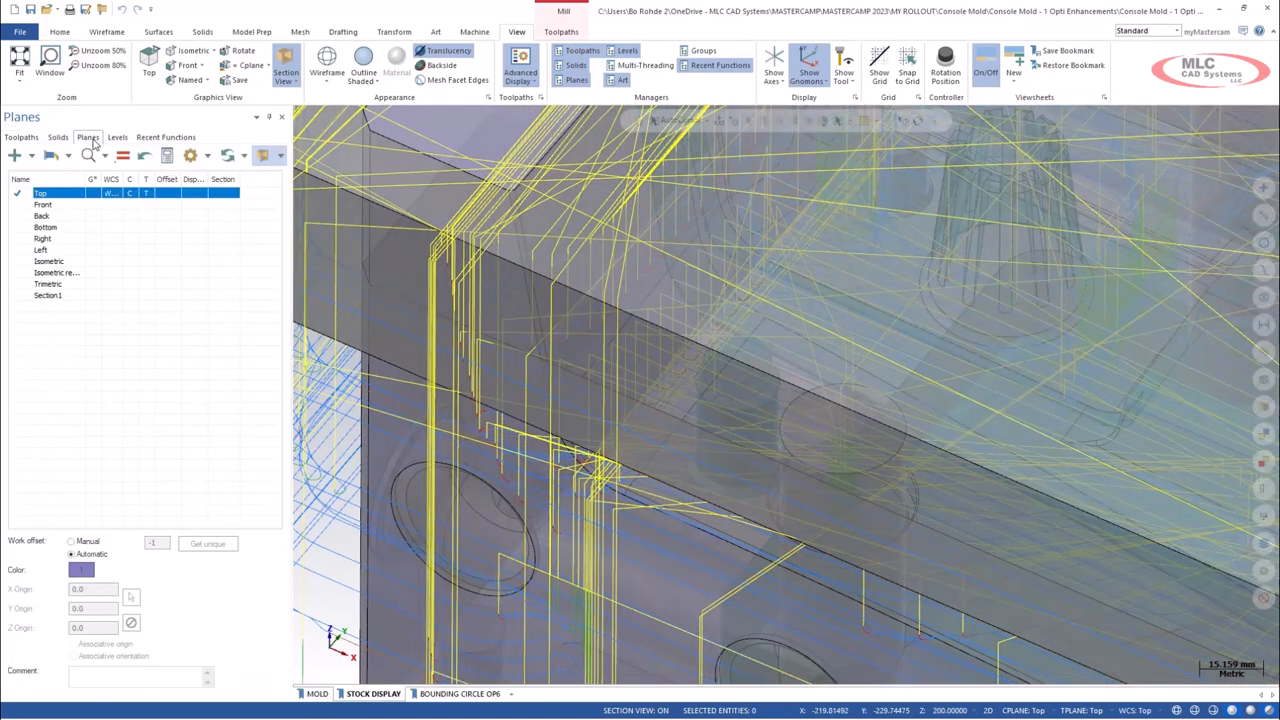
click(219, 297)
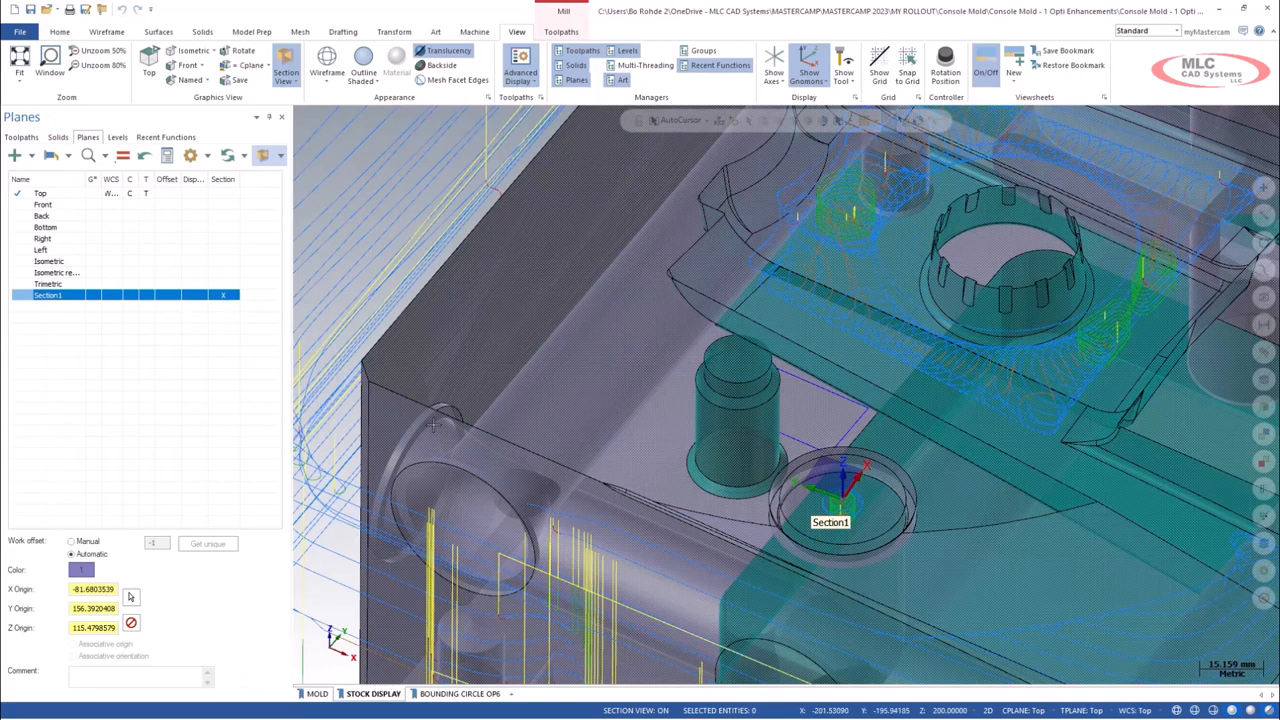
scroll(504, 350, down, 2)
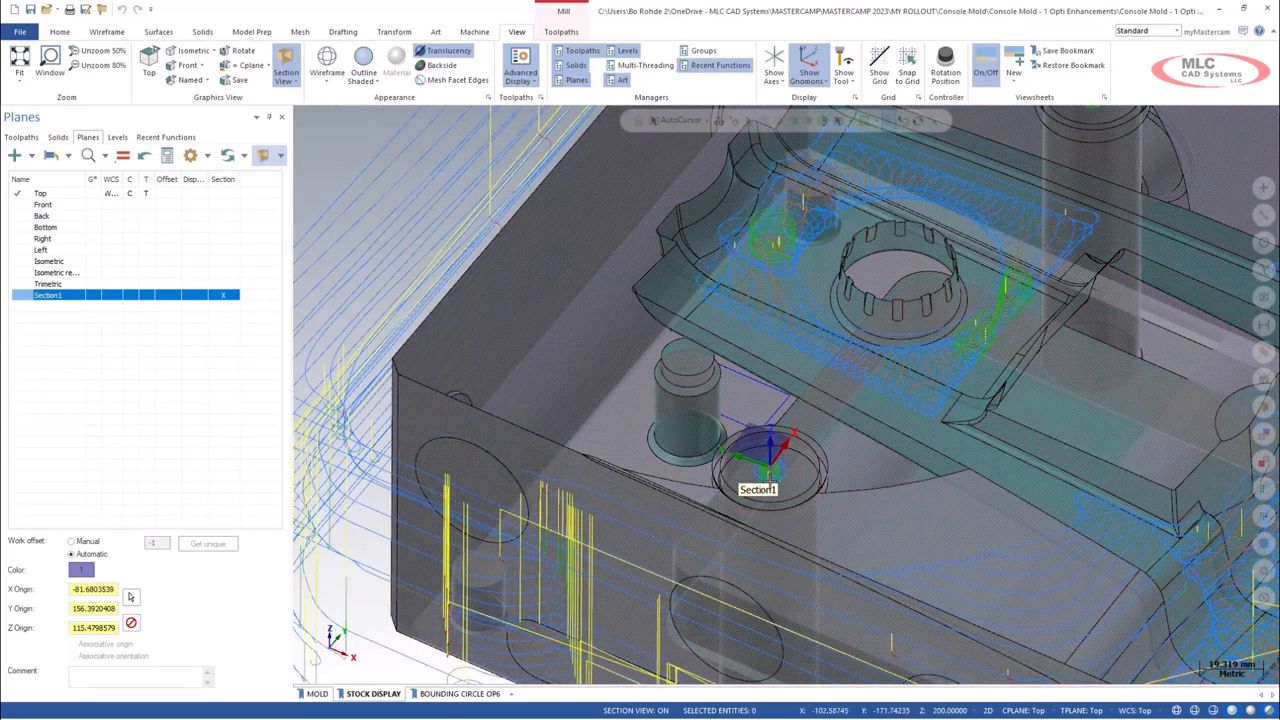
scroll(560, 480, down, 4)
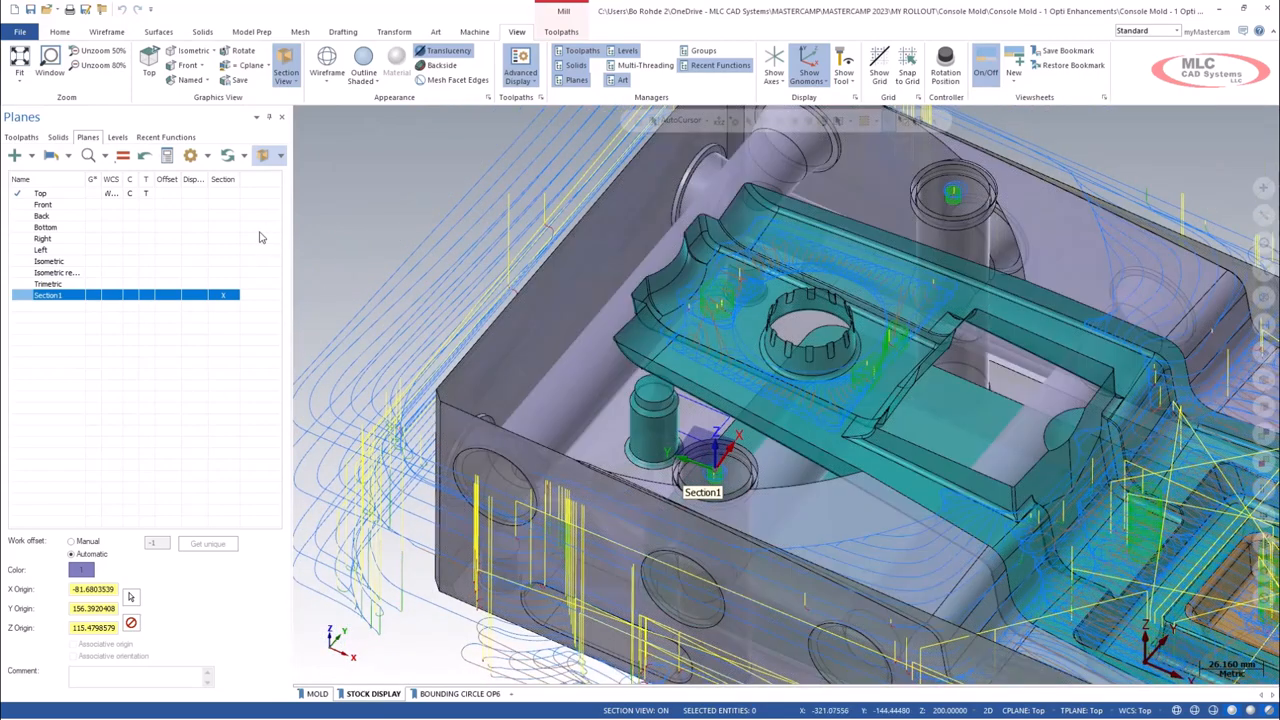
- Display the second Dynamic OptiRest toolpath in the sectioned Console Mold and examine it from a lower angle
click(21, 137)
click(47, 311)
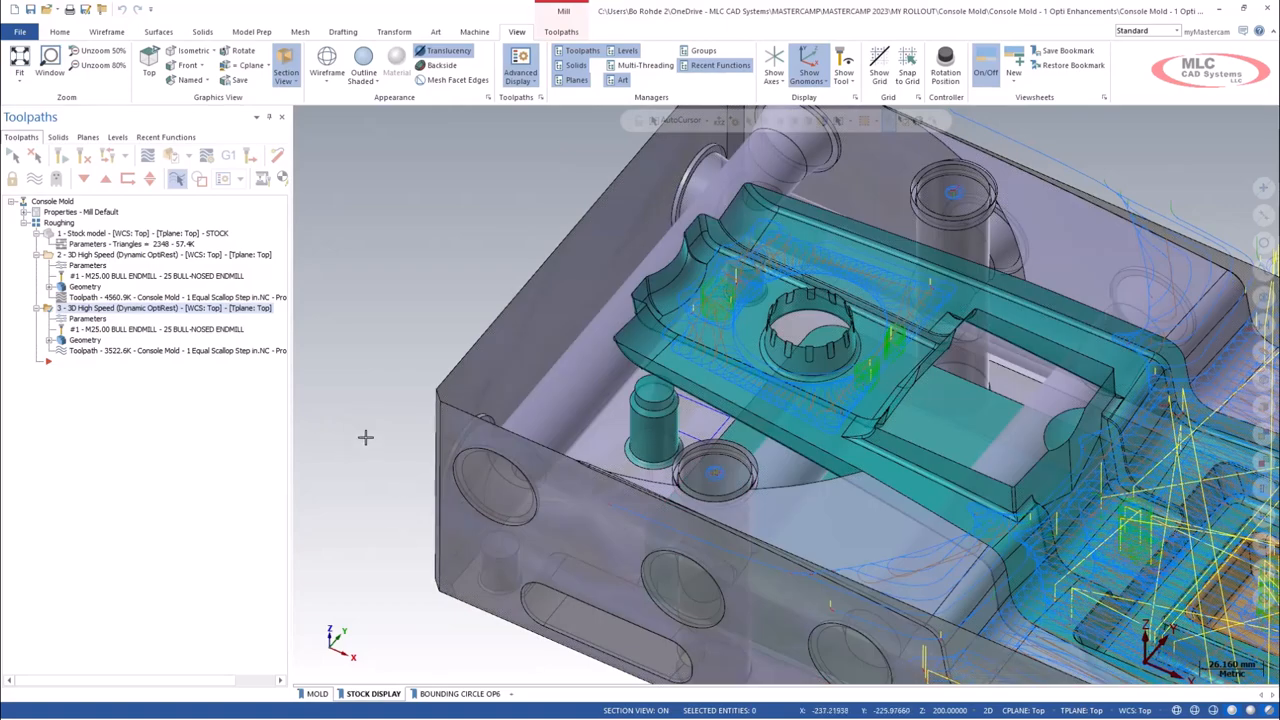
middle_drag(365, 437, 373, 395)
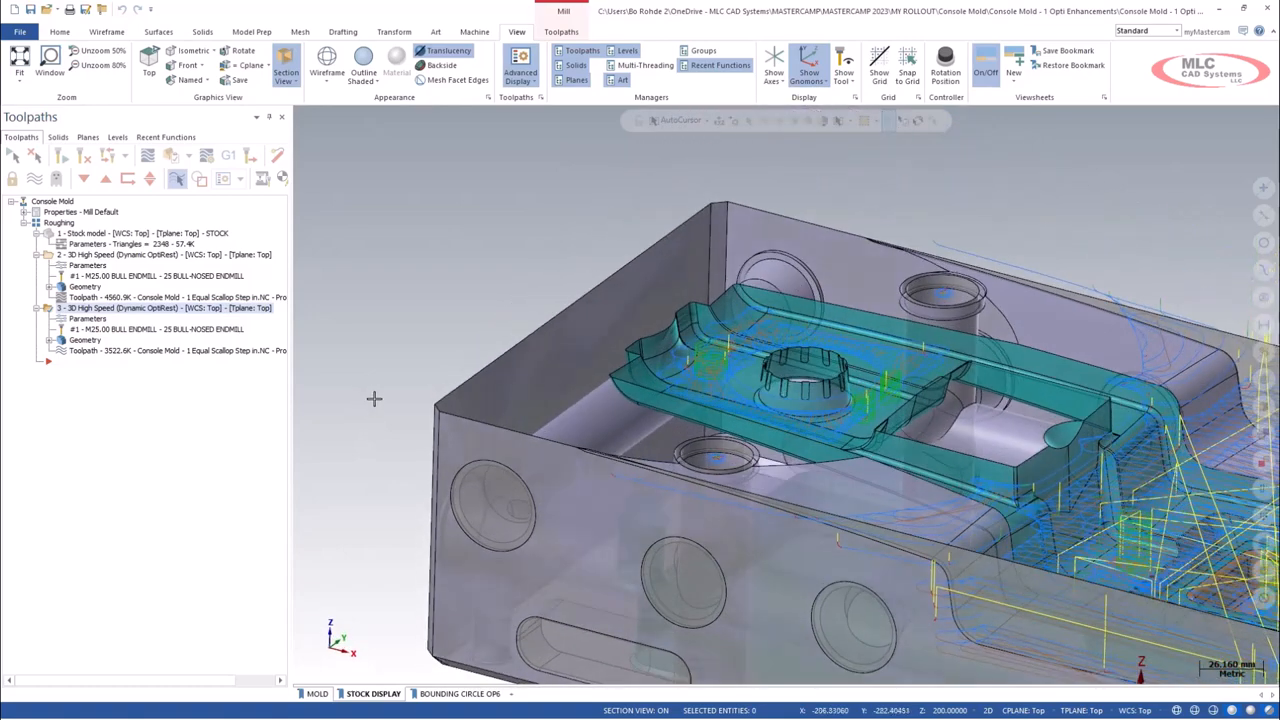
- Remove the Section1 sectioning from the Console Mold and view the whole second OptiRest toolpath with the stock
click(88, 138)
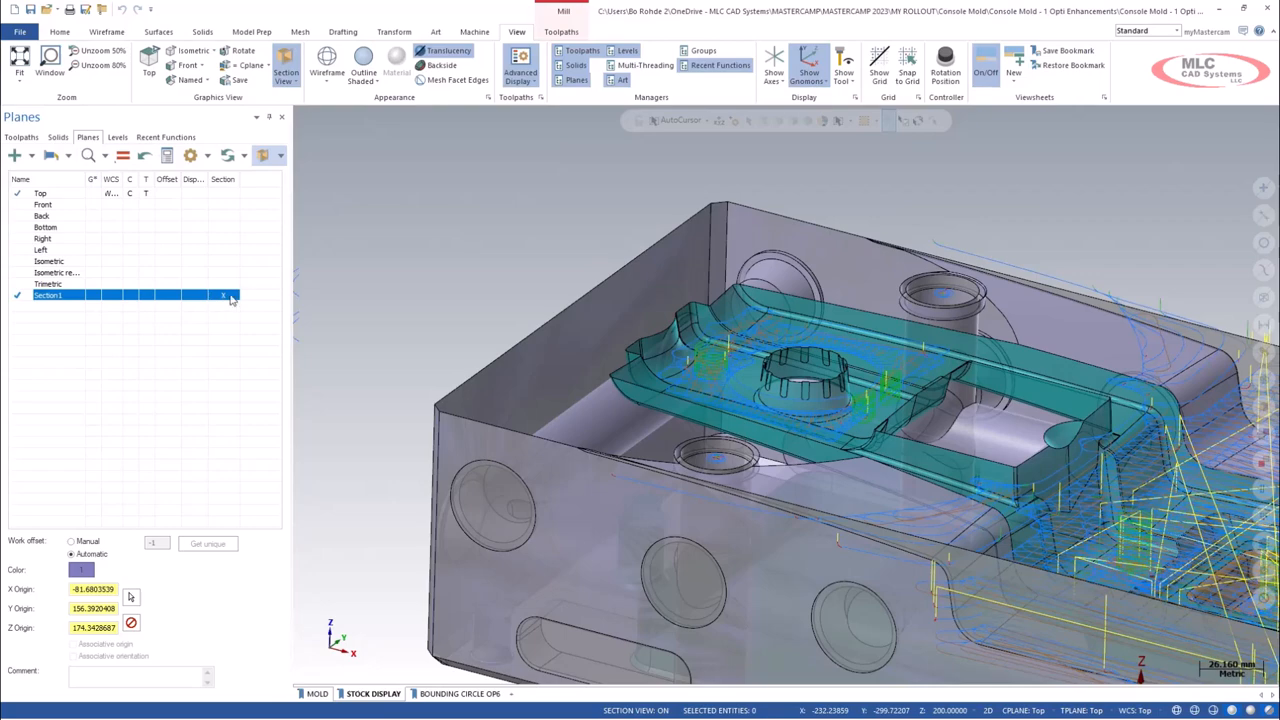
click(230, 298)
scroll(568, 486, down, 3)
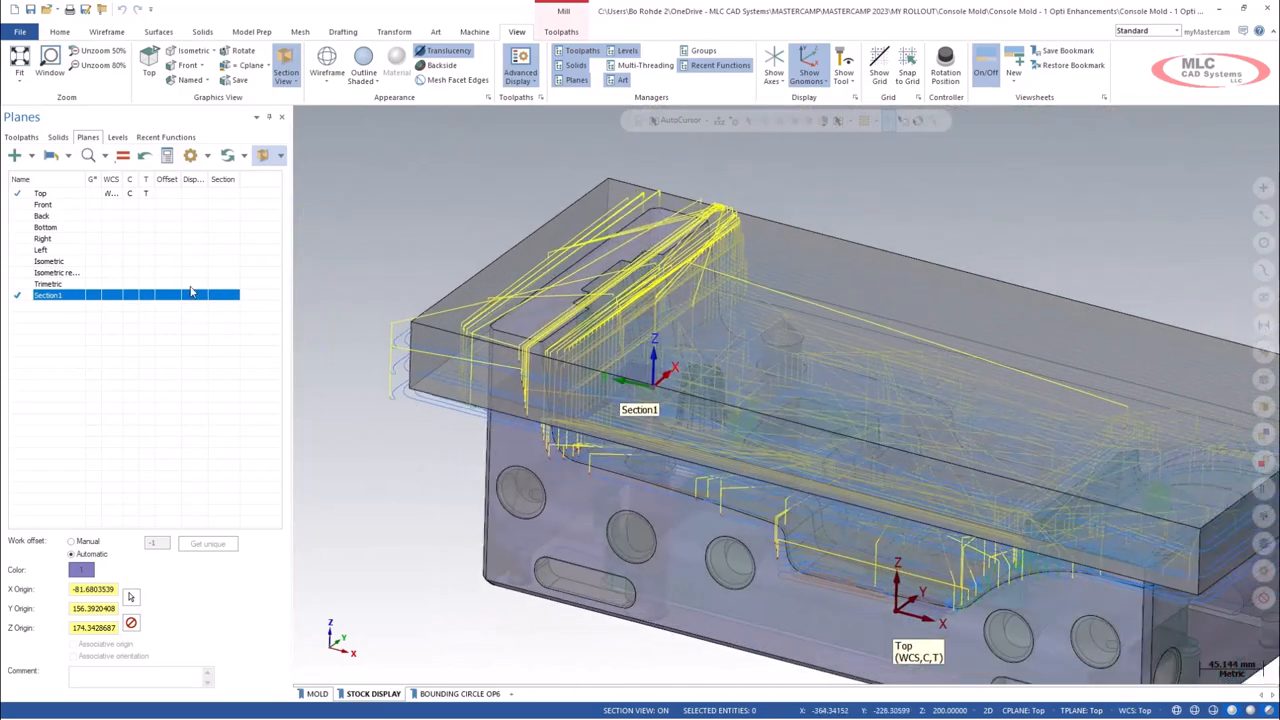
click(25, 139)
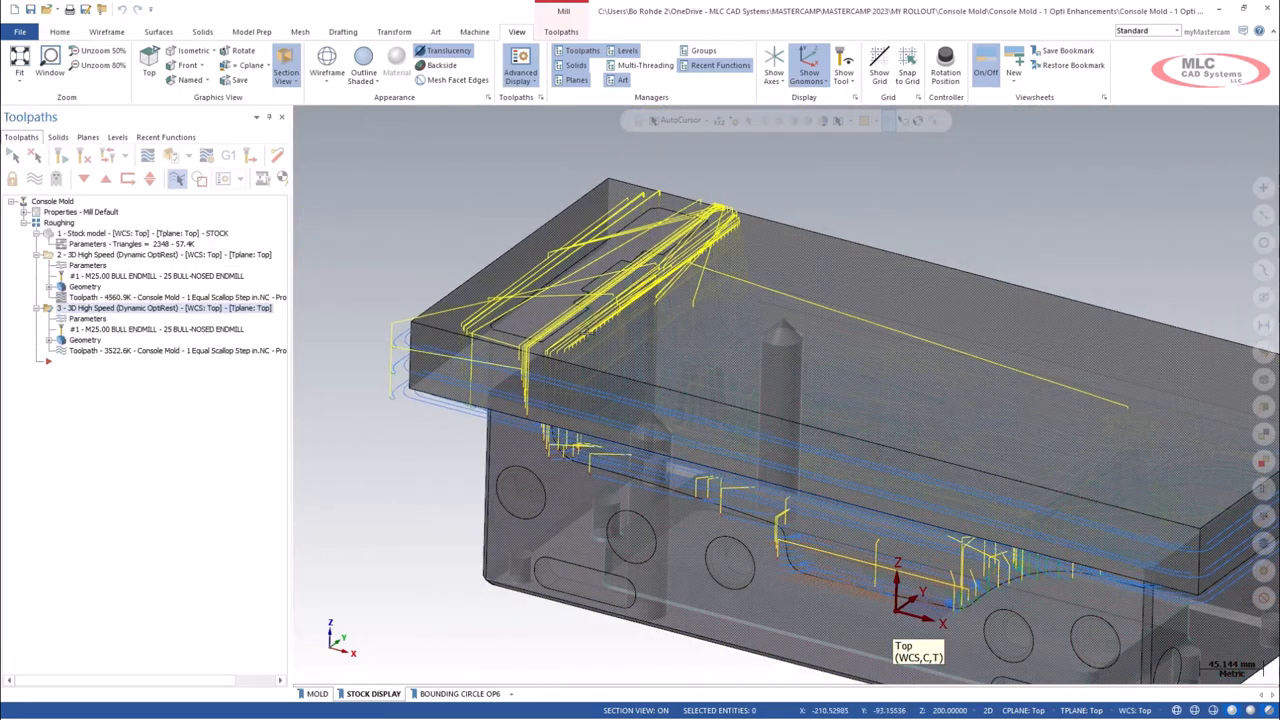
scroll(665, 338, down, 3)
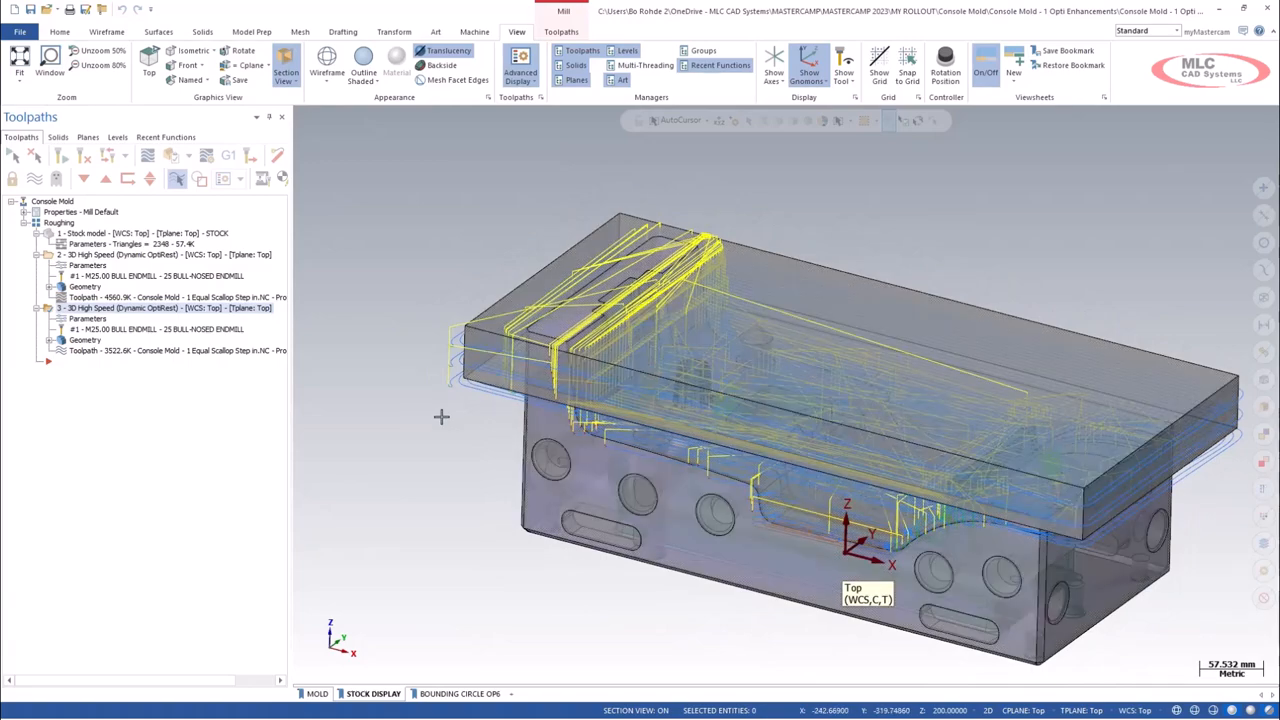
- Display the first Dynamic OptiRest toolpath and examine its depth cuts around the mold from a lower side angle
click(46, 256)
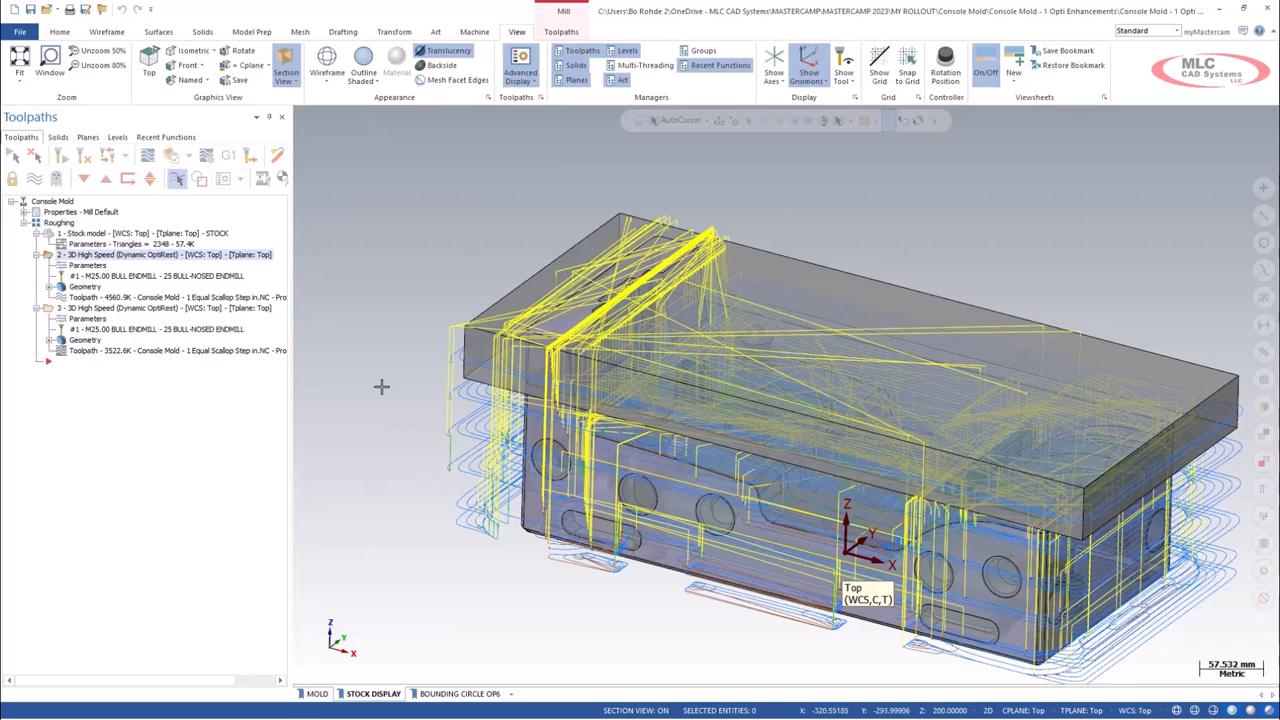
mouse_move(386, 369)
middle_down()
mouse_move(386, 337)
mouse_move(411, 341)
middle_up()
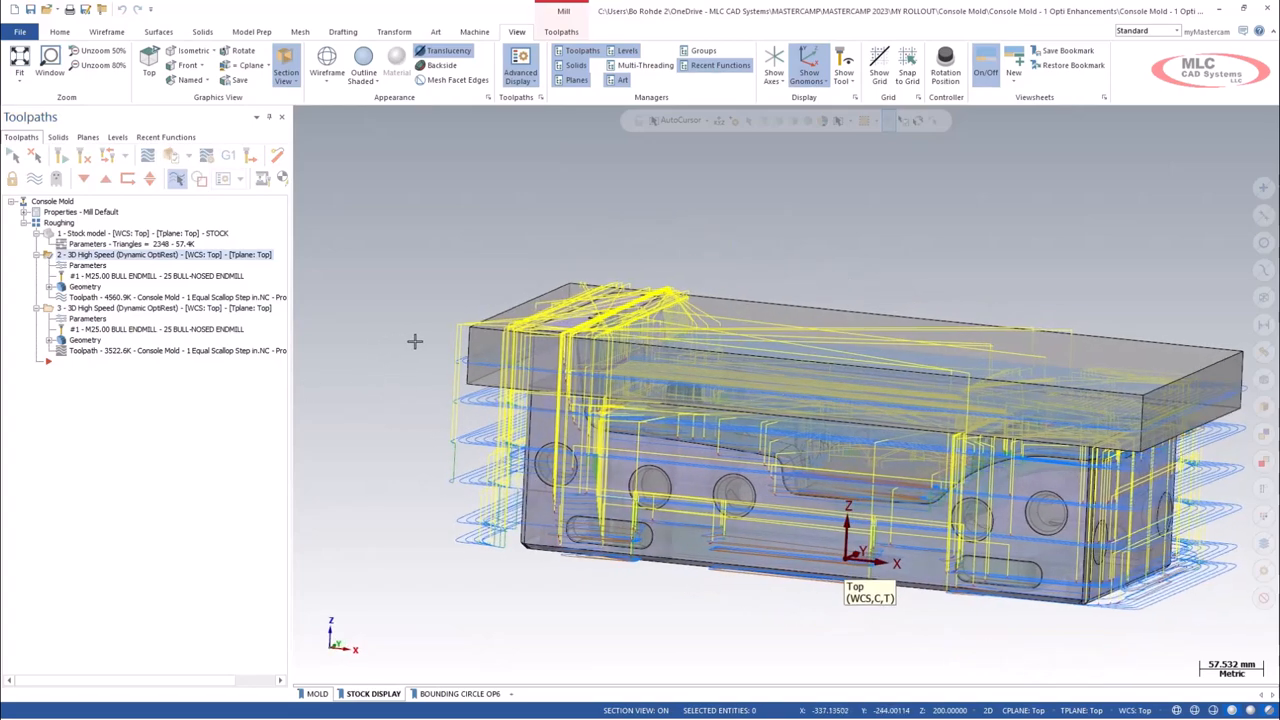
scroll(447, 292, down, 2)
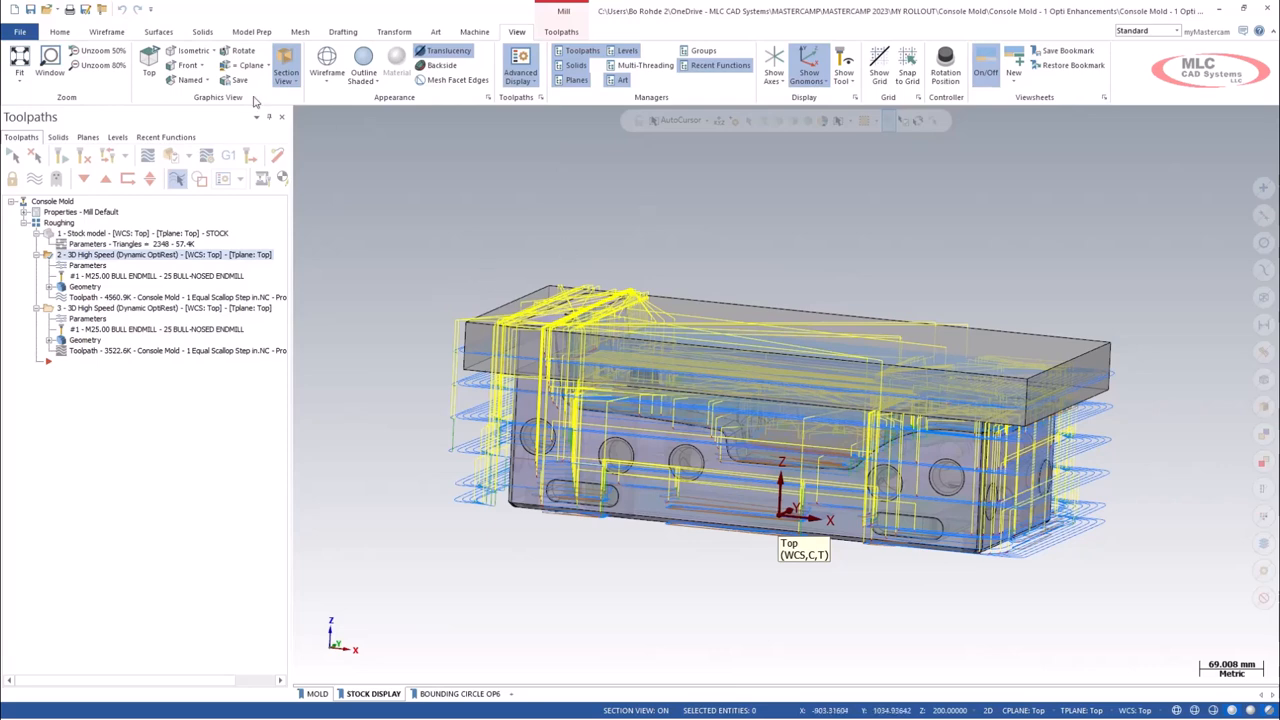
- Inspect the first OptiRest toolpath with Analyze Toolpath, switch to the Front view, and close the analysis
click(62, 33)
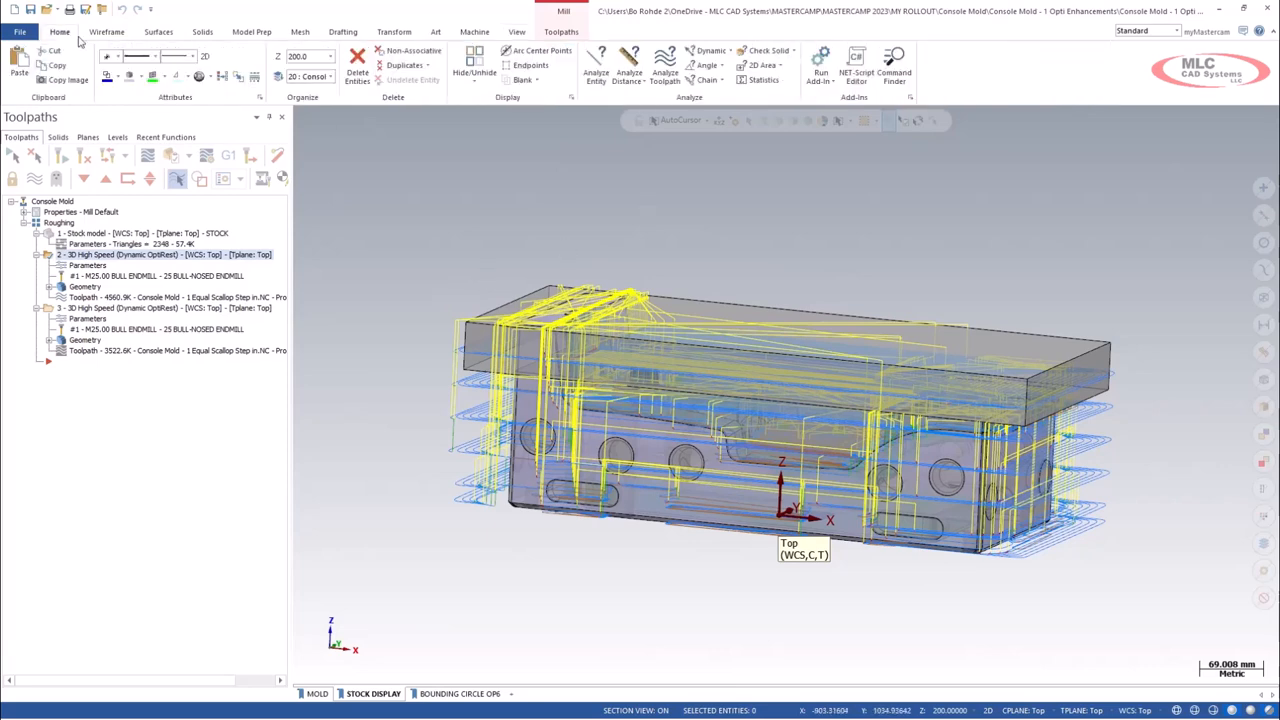
click(665, 70)
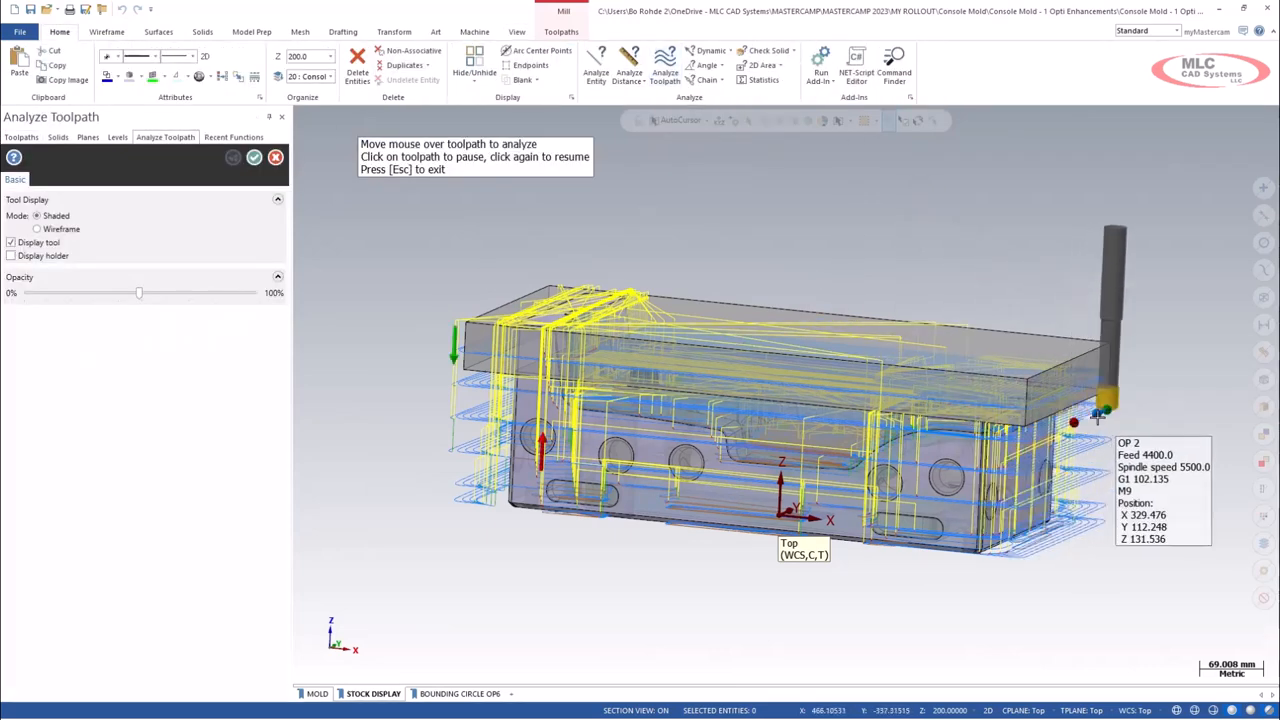
right_click(991, 245)
click(1029, 334)
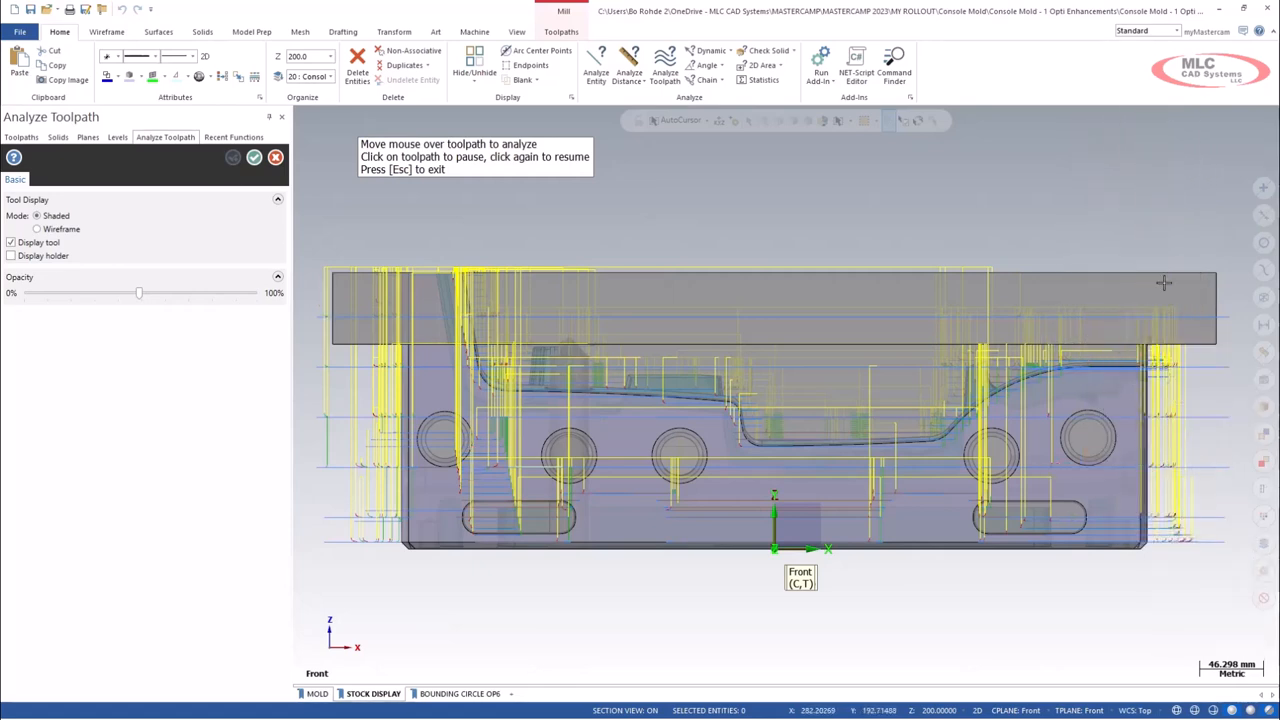
click(275, 157)
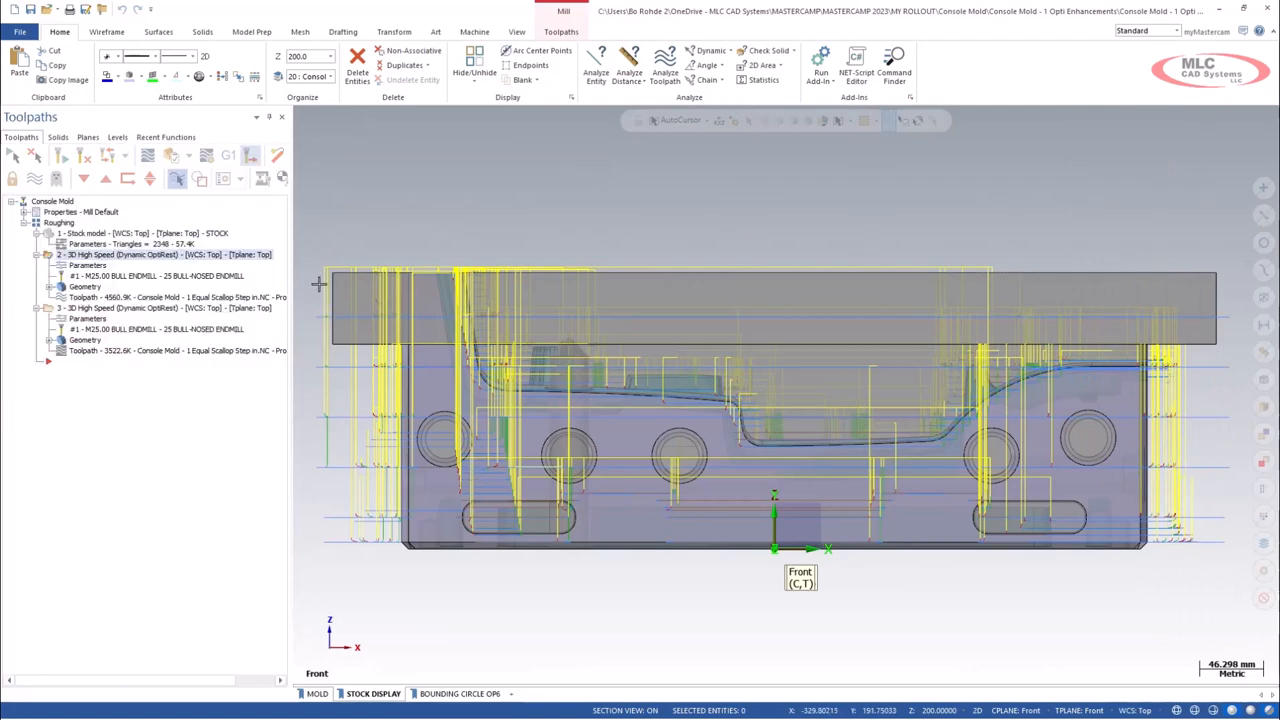
- Review the second OptiRest operation's rest material source and Detect undercut stock option, closing its parameters without changes
click(47, 311)
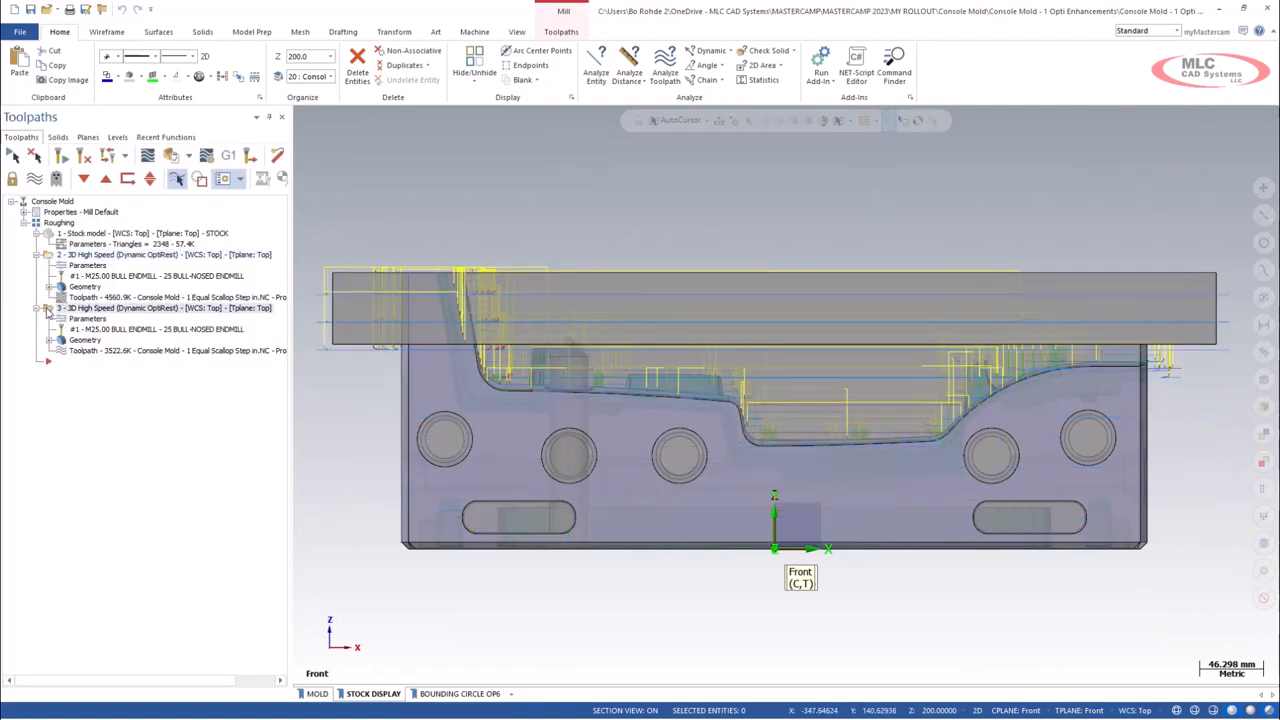
click(84, 319)
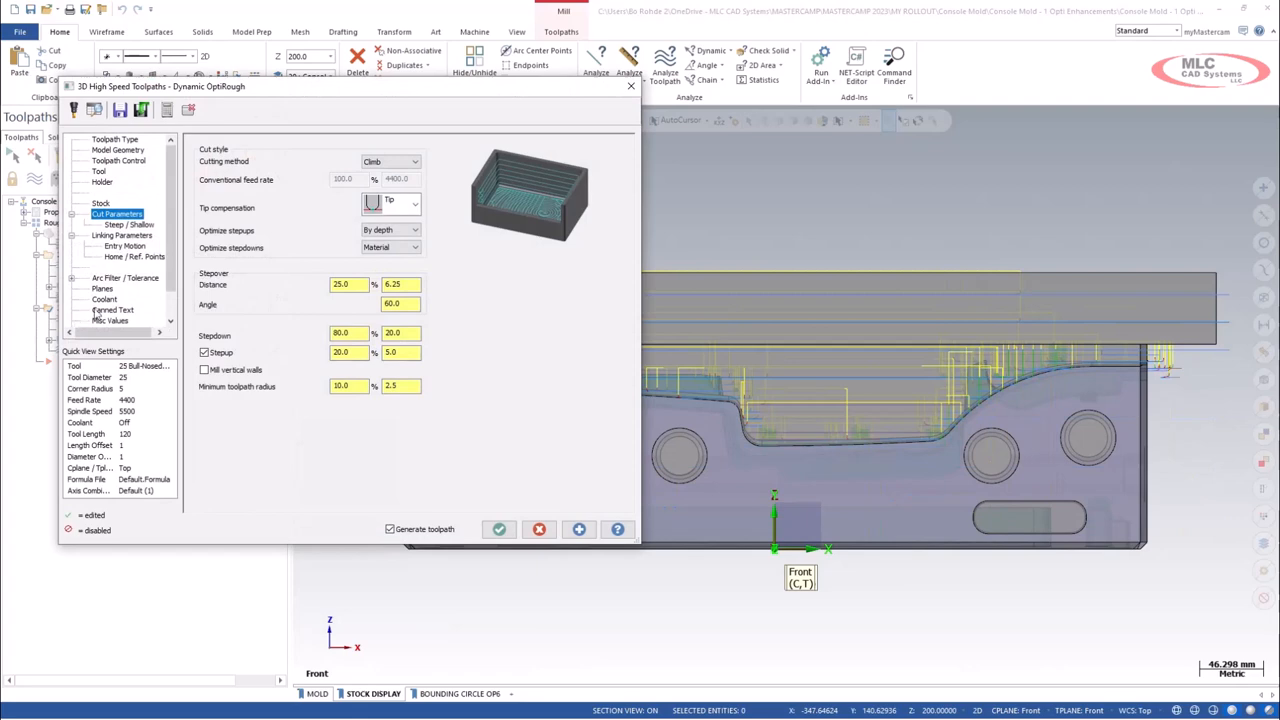
click(101, 204)
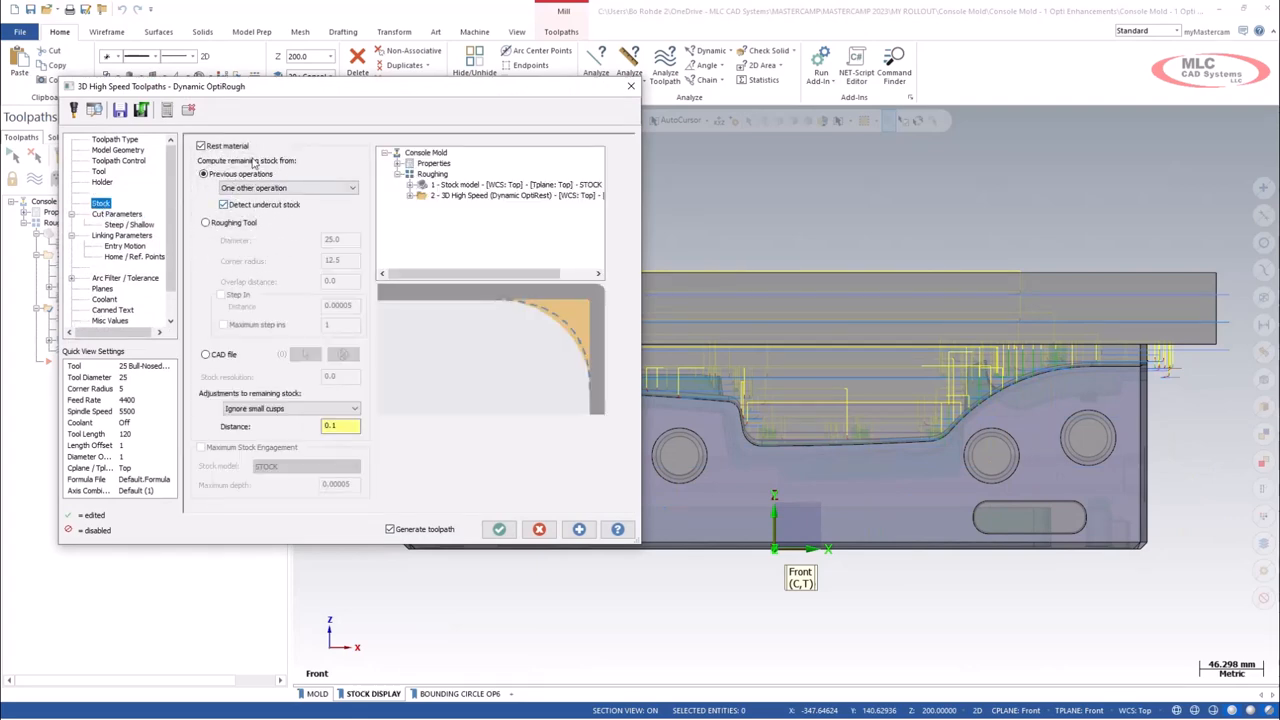
click(421, 186)
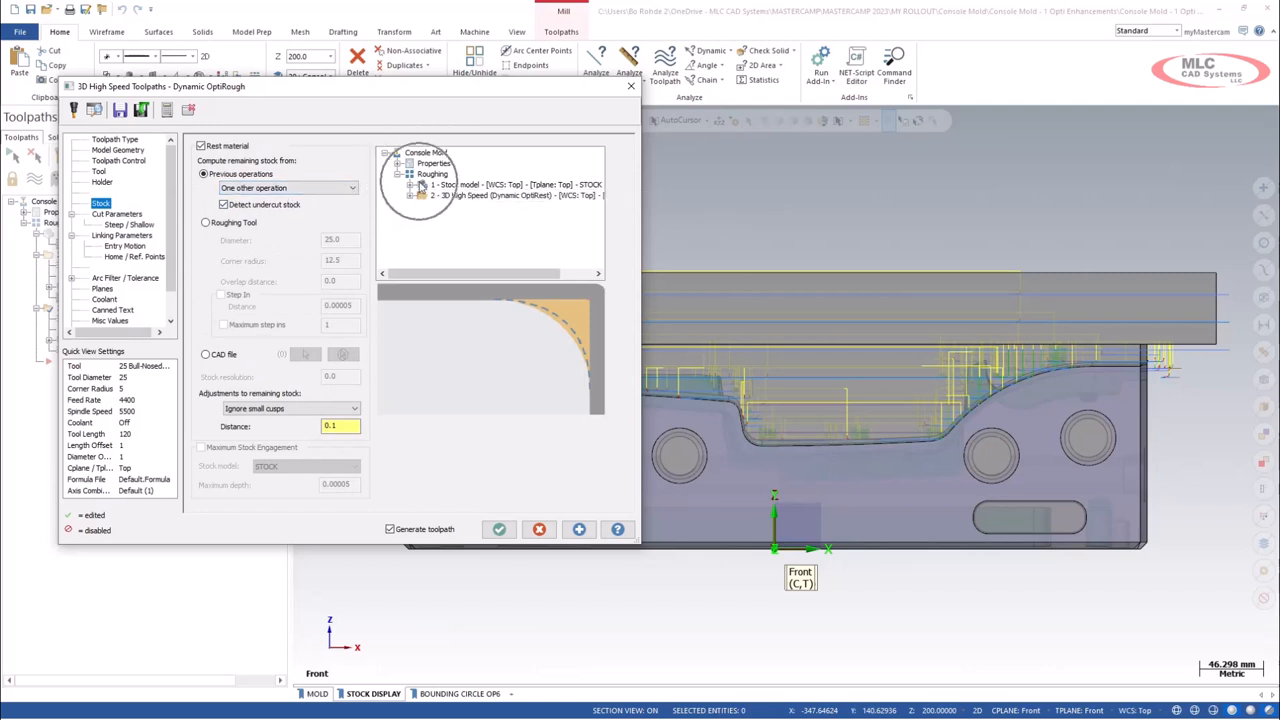
click(260, 205)
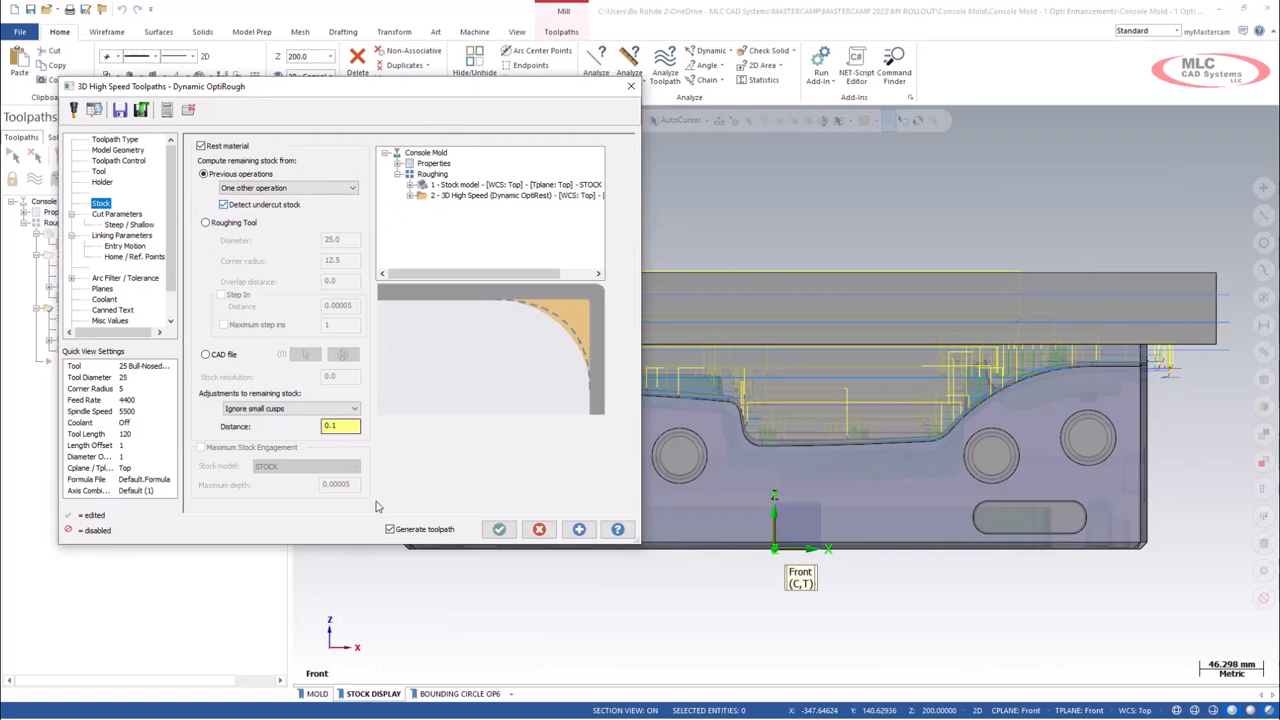
click(540, 530)
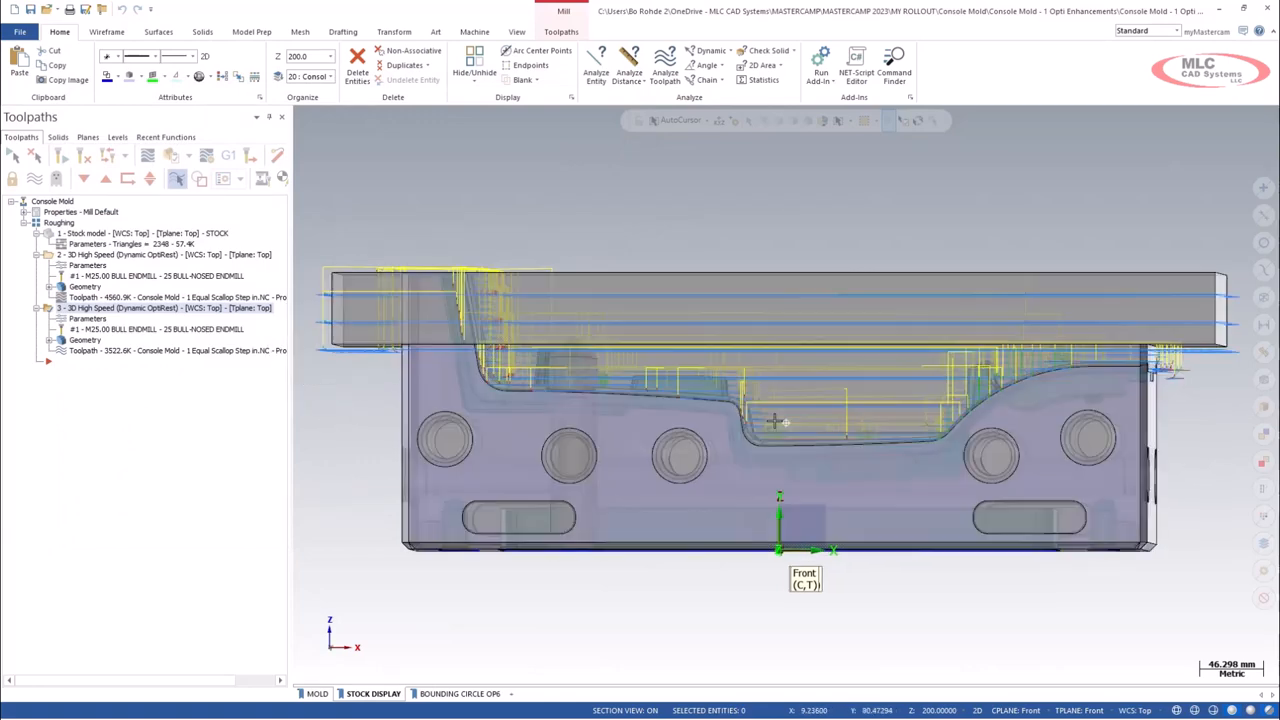
- Examine the second OptiRest toolpath around the mold and its translucent stock from the side, the end and above
mouse_move(786, 423)
middle_down()
mouse_move(650, 413)
mouse_move(814, 448)
middle_up()
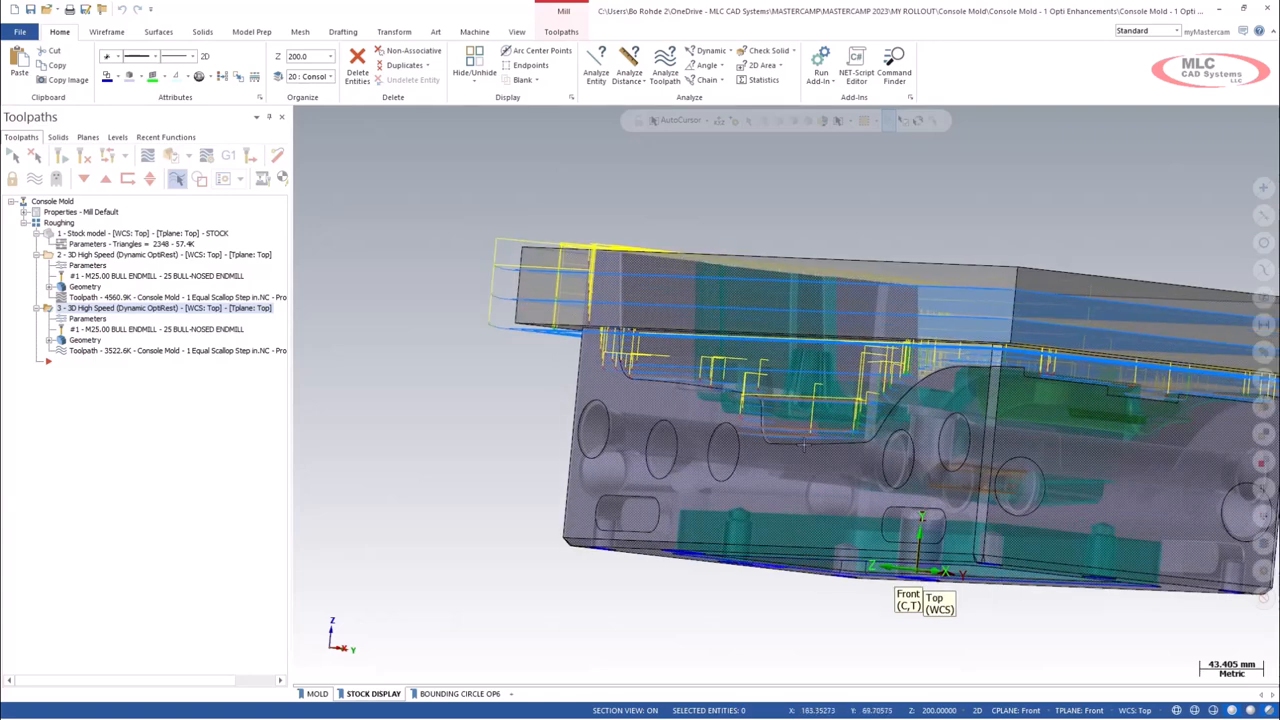
scroll(595, 395, down, 2)
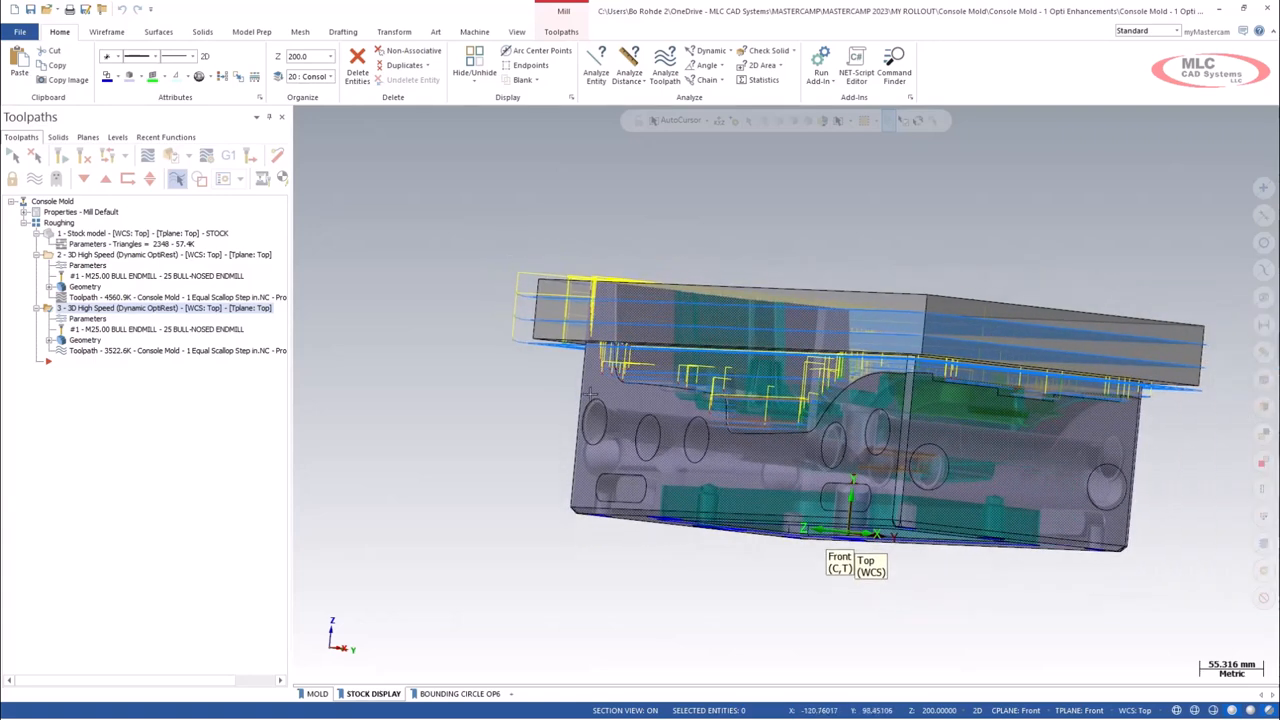
middle_drag(451, 277, 398, 307)
scroll(398, 307, up, 1)
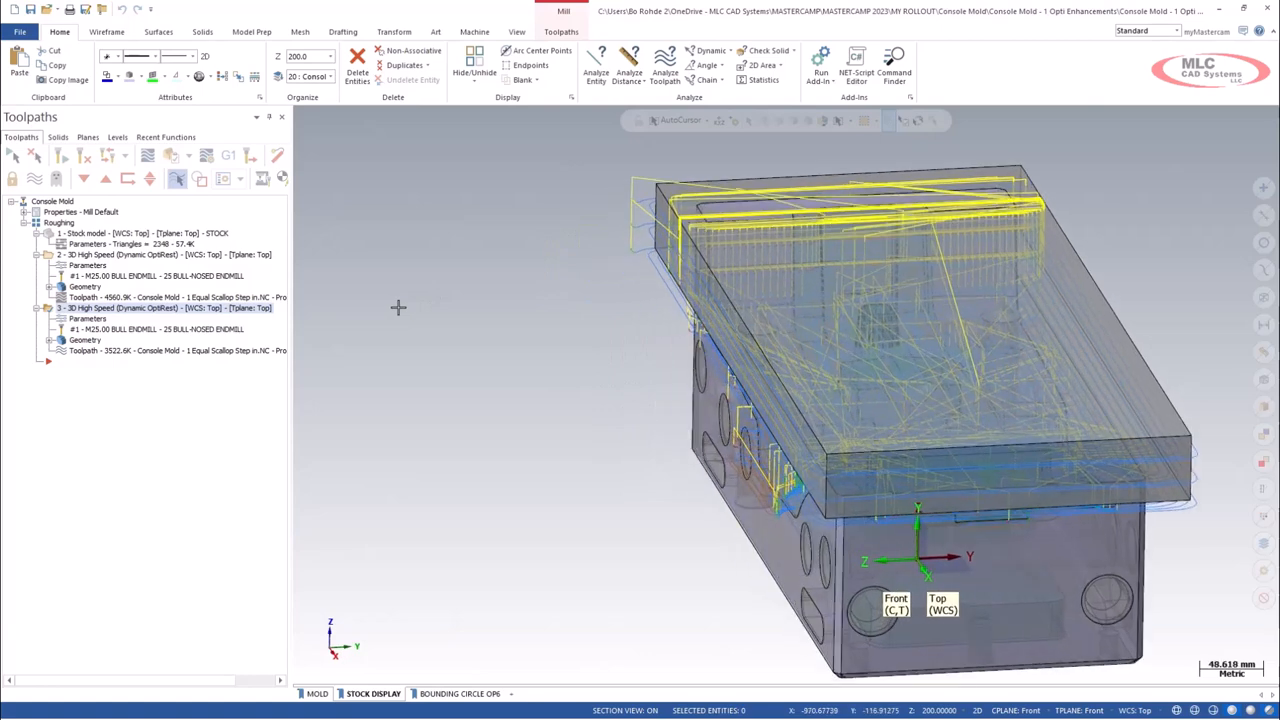
- Review the cut parameters and containment boundary settings of the second Dynamic OptiRest operation
click(96, 320)
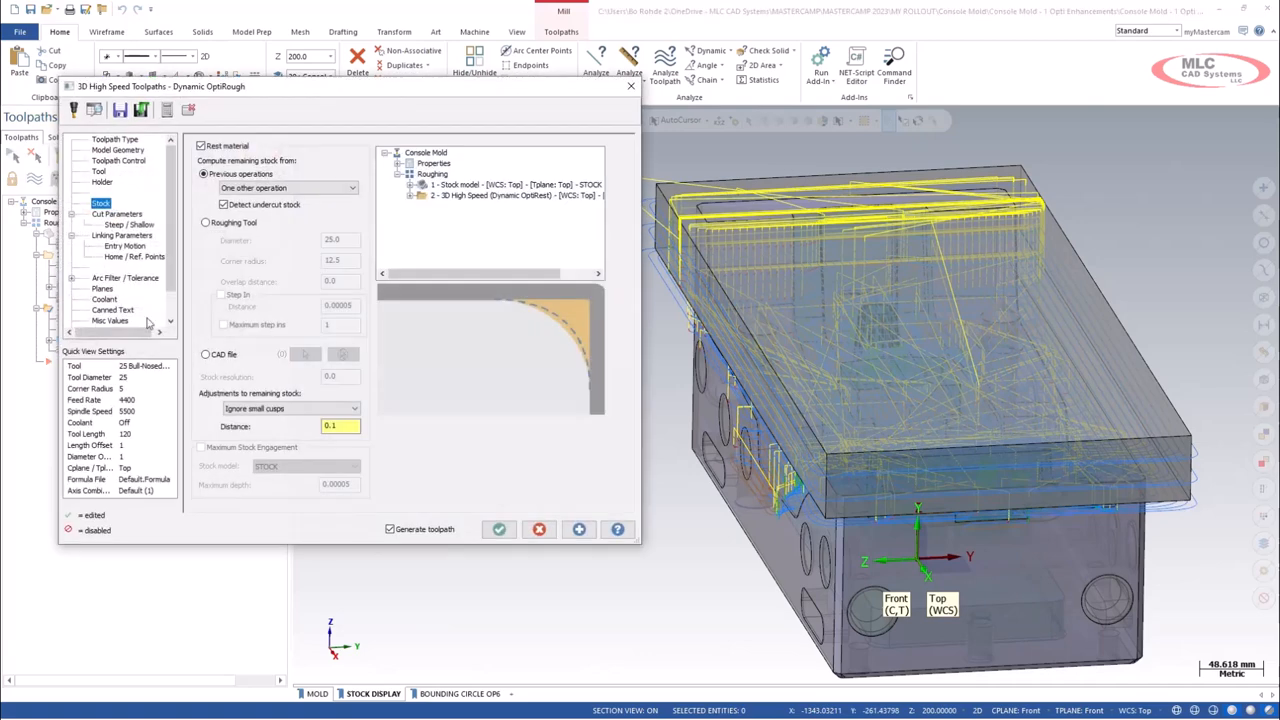
click(117, 214)
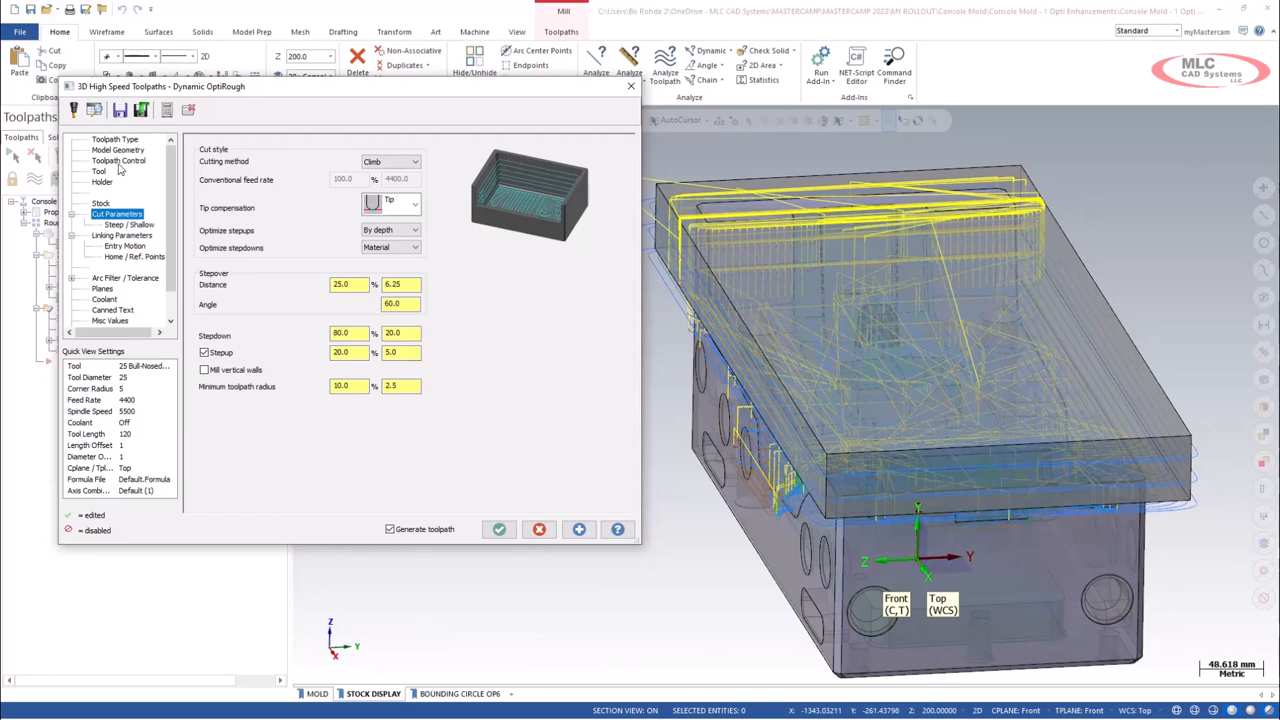
click(117, 163)
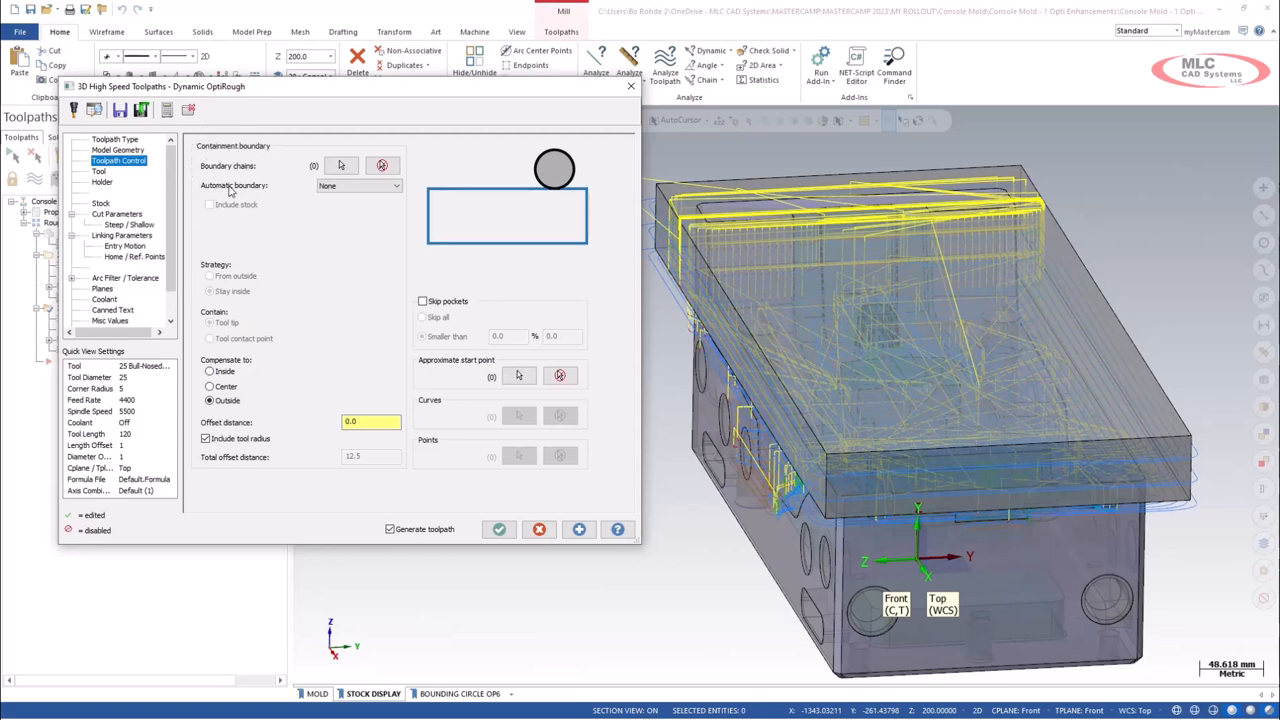
- Try Bounding circle as the automatic containment boundary, set it back to None, and discard the parameter edits
click(350, 186)
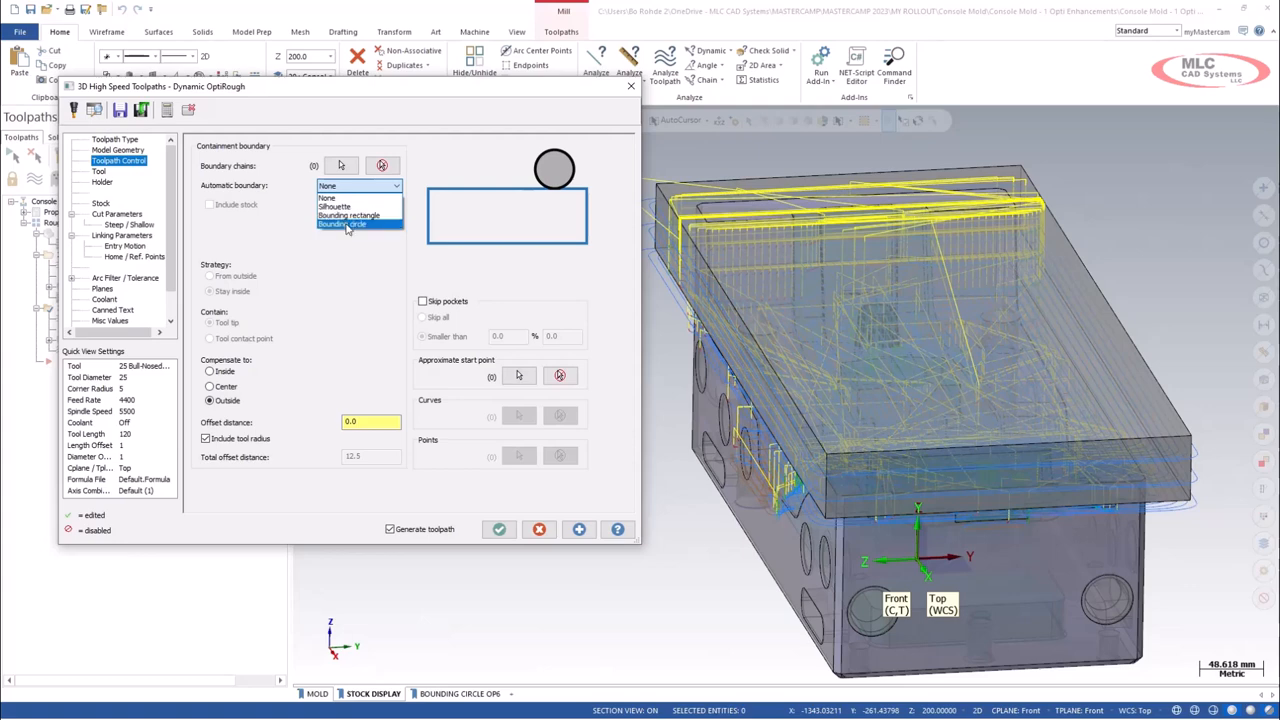
click(346, 224)
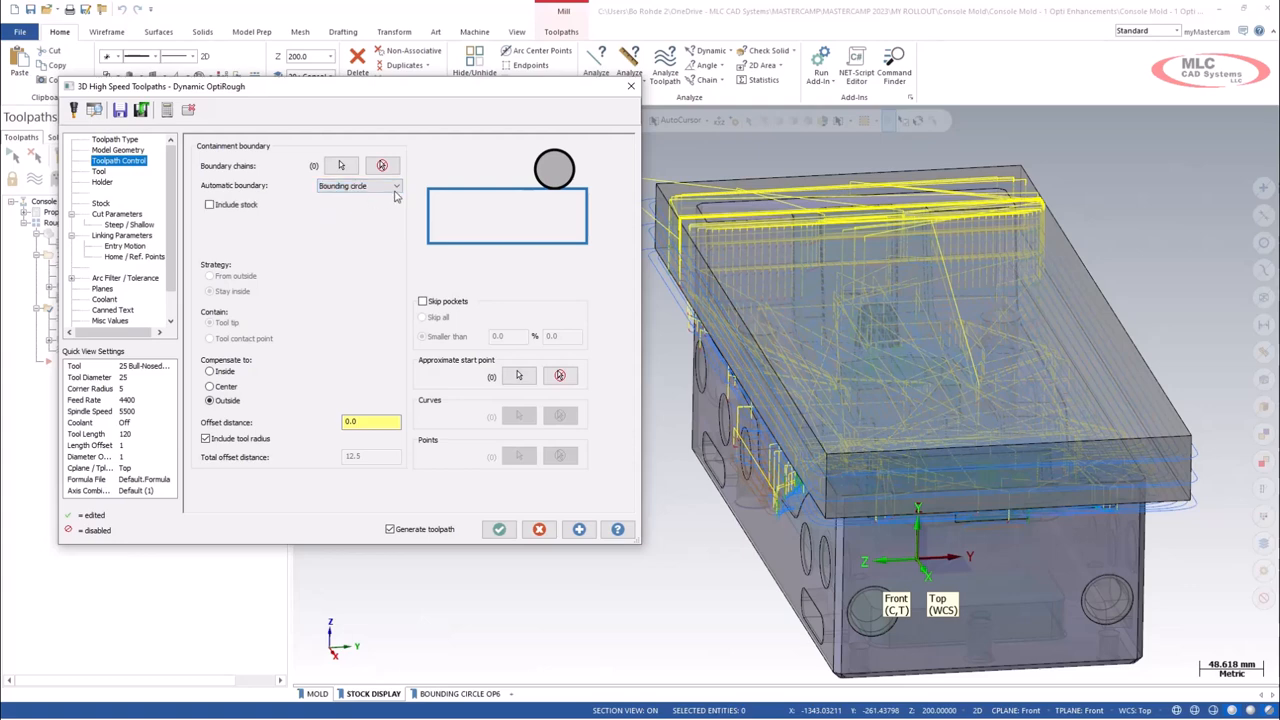
click(397, 187)
click(330, 198)
click(537, 530)
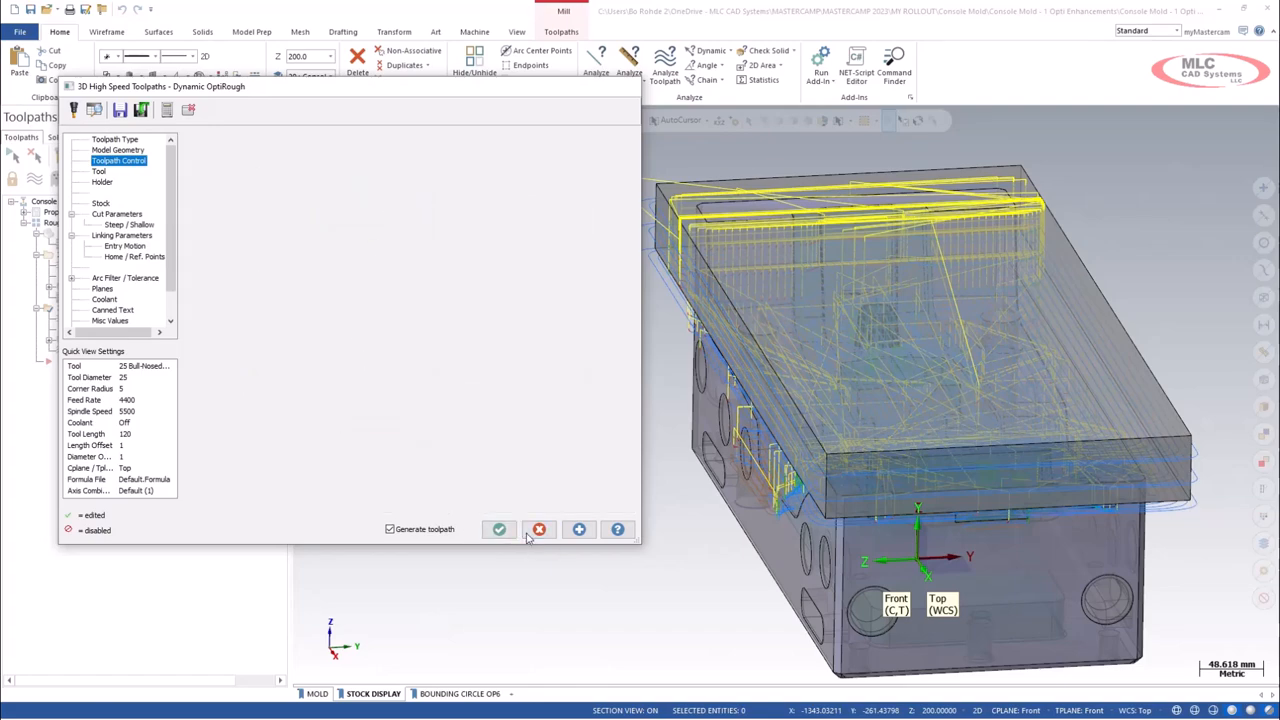
- Show the BOUNDING CIRCLE OP6 viewsheet and review the second OptiRest operation's cut and linking parameters
click(459, 693)
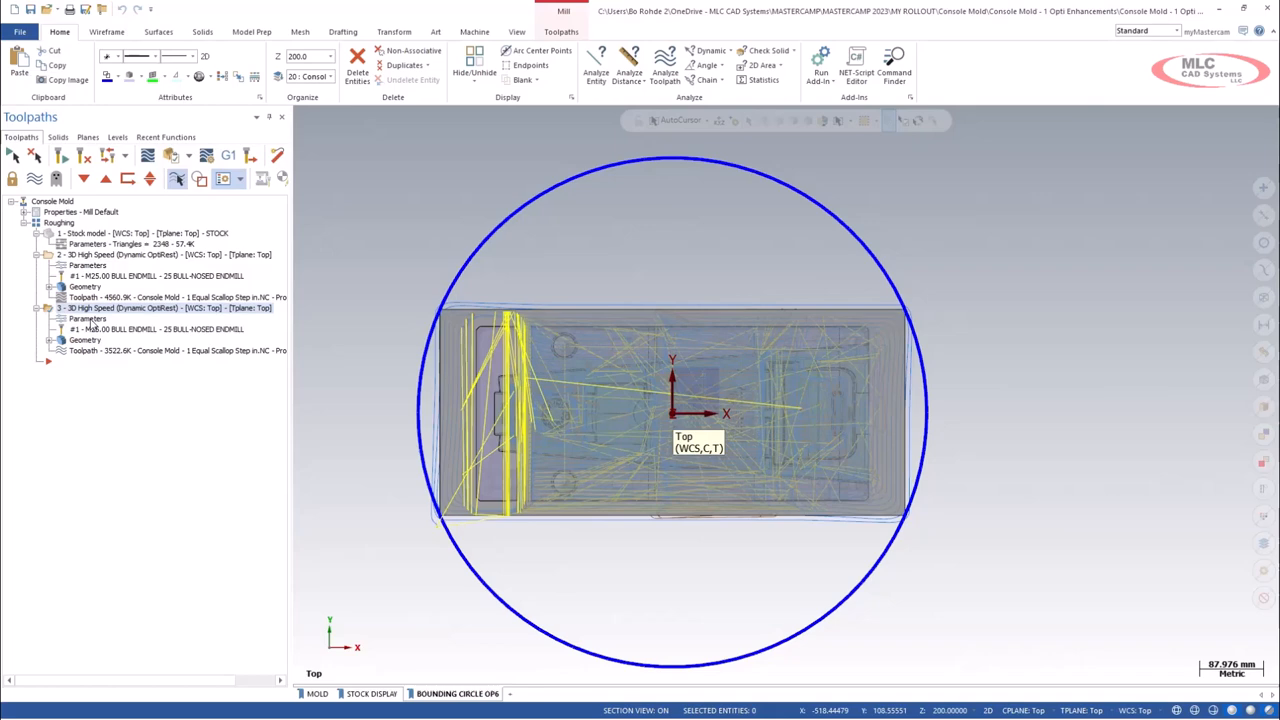
click(89, 320)
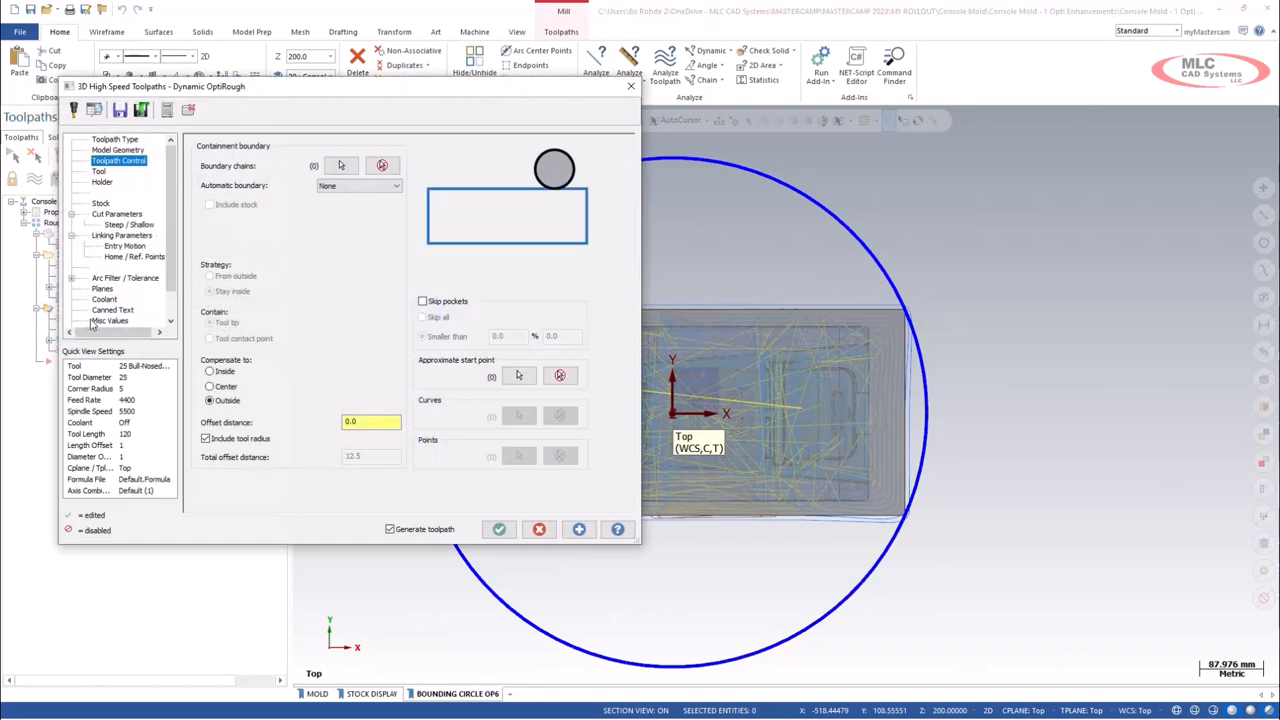
click(129, 215)
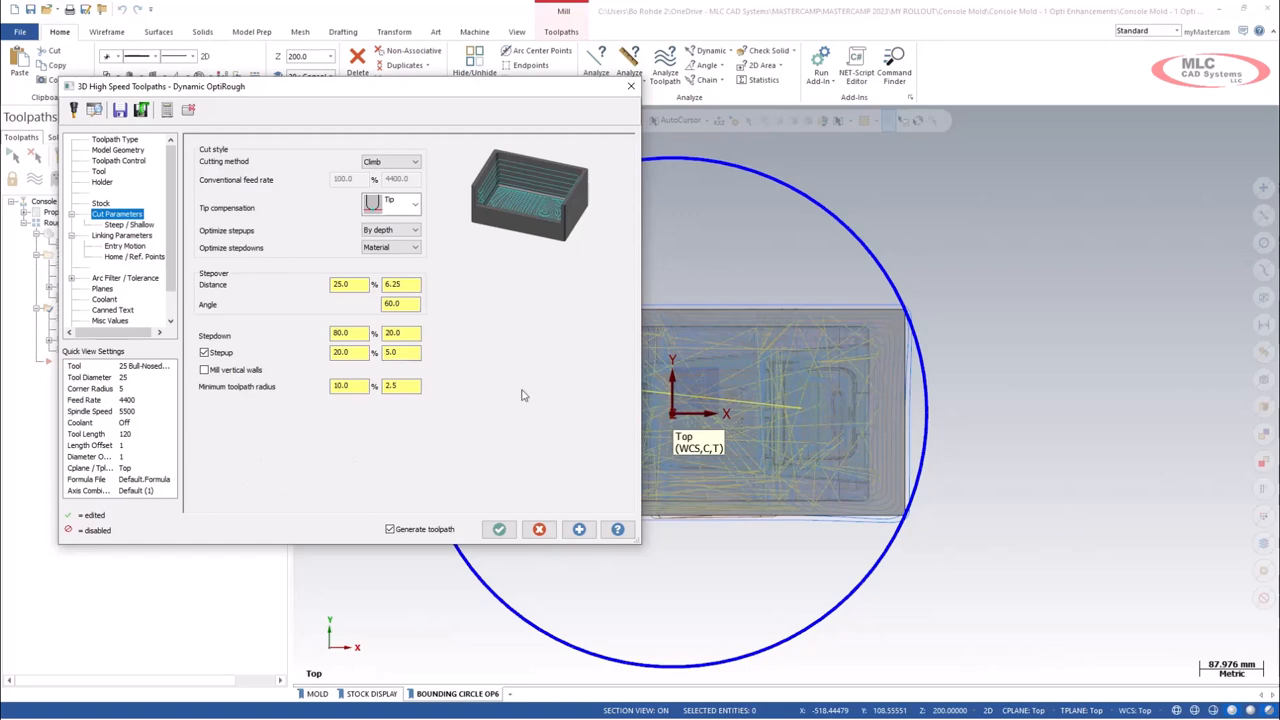
click(125, 236)
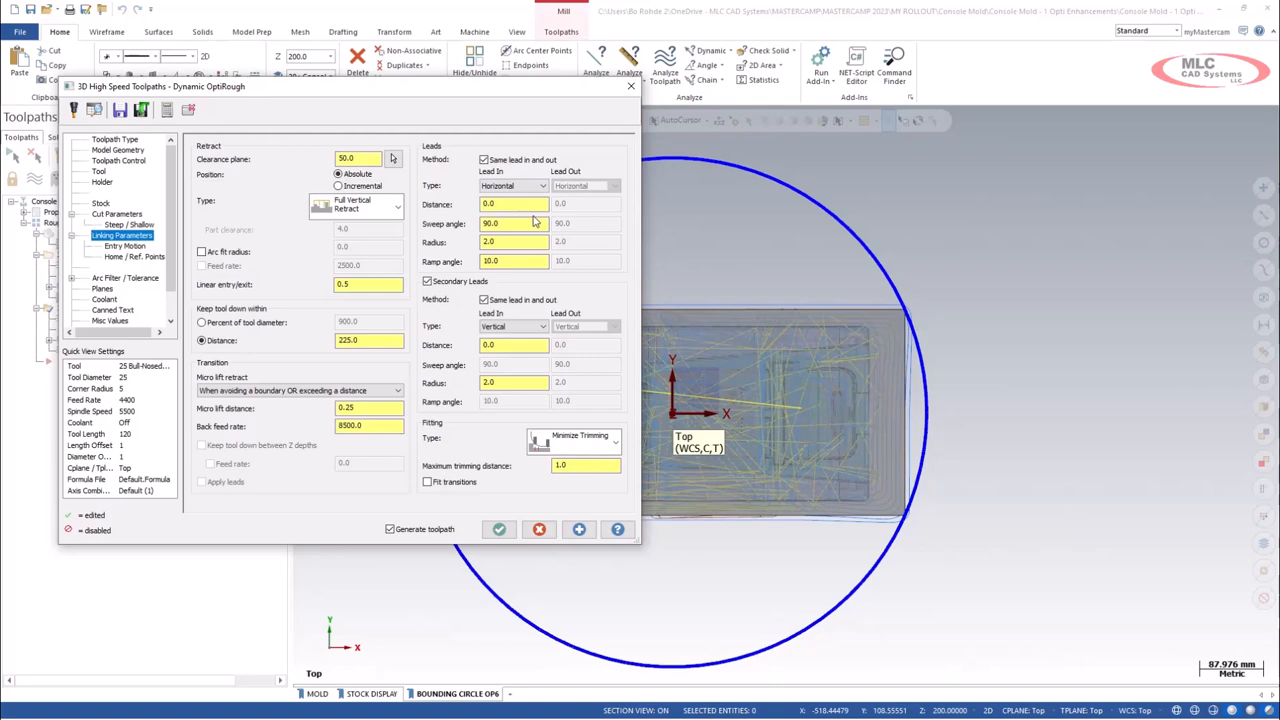
- Try separate lead-in and lead-out settings for the primary leads, restore the shared setting, and return to the cut parameters
click(485, 160)
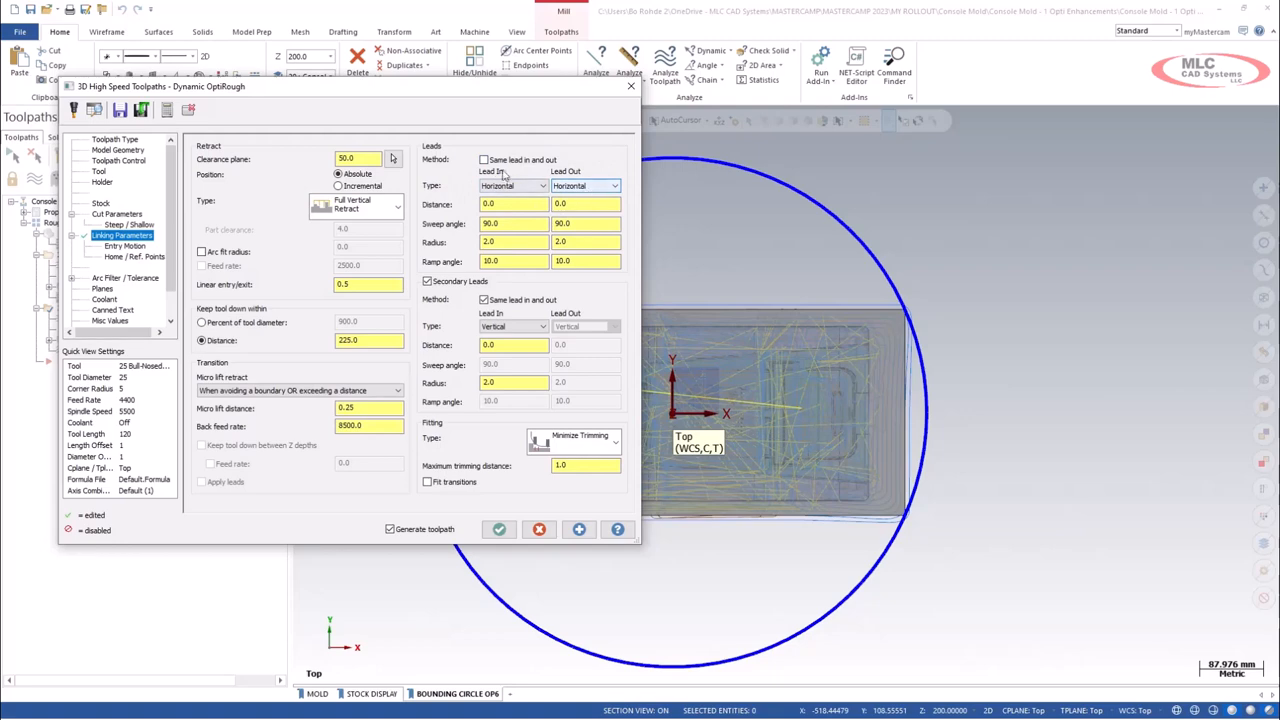
click(484, 160)
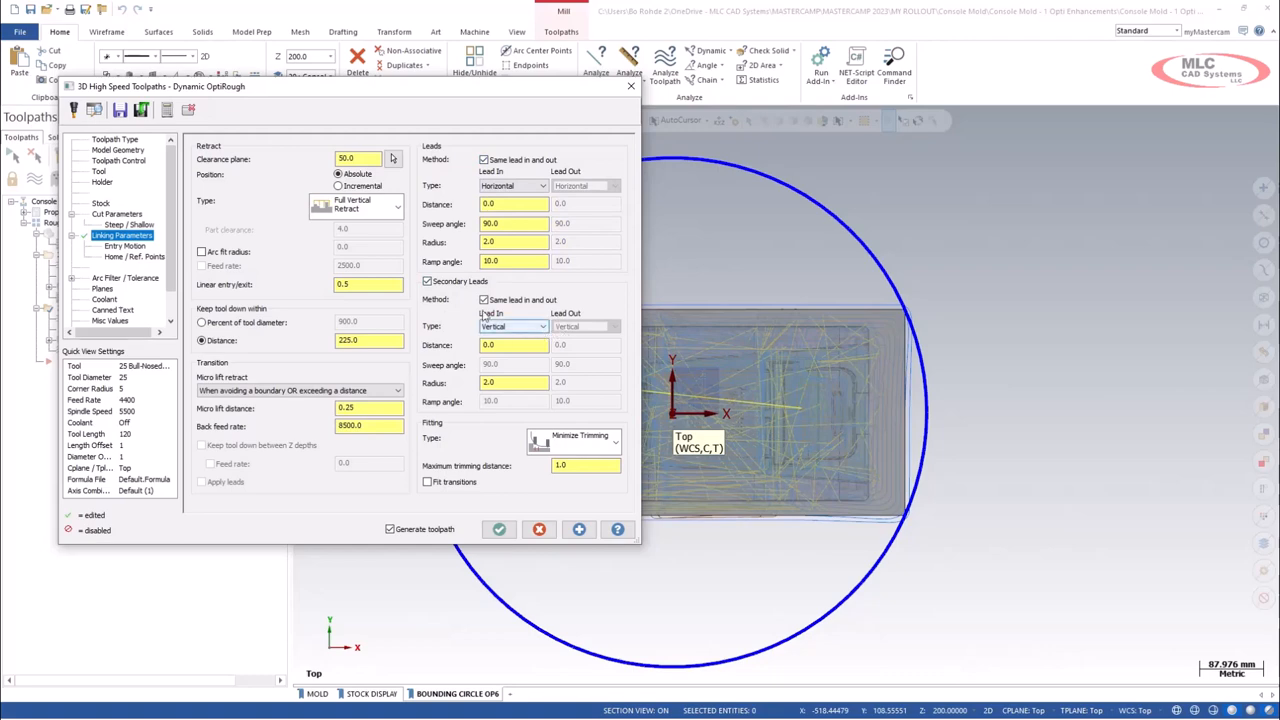
click(119, 214)
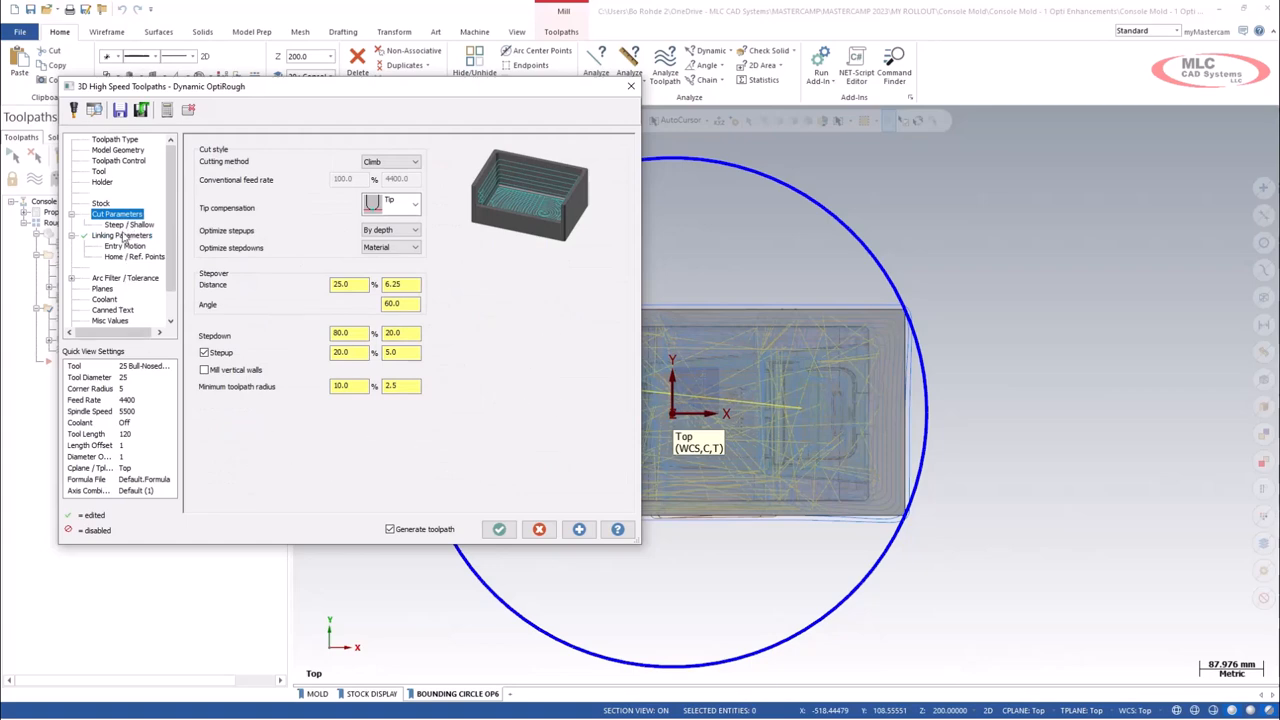
- Review the linking parameters and the maximum depth limit of the OptiRest operation, and examine the mold's lower side edge against the toolpath
click(124, 236)
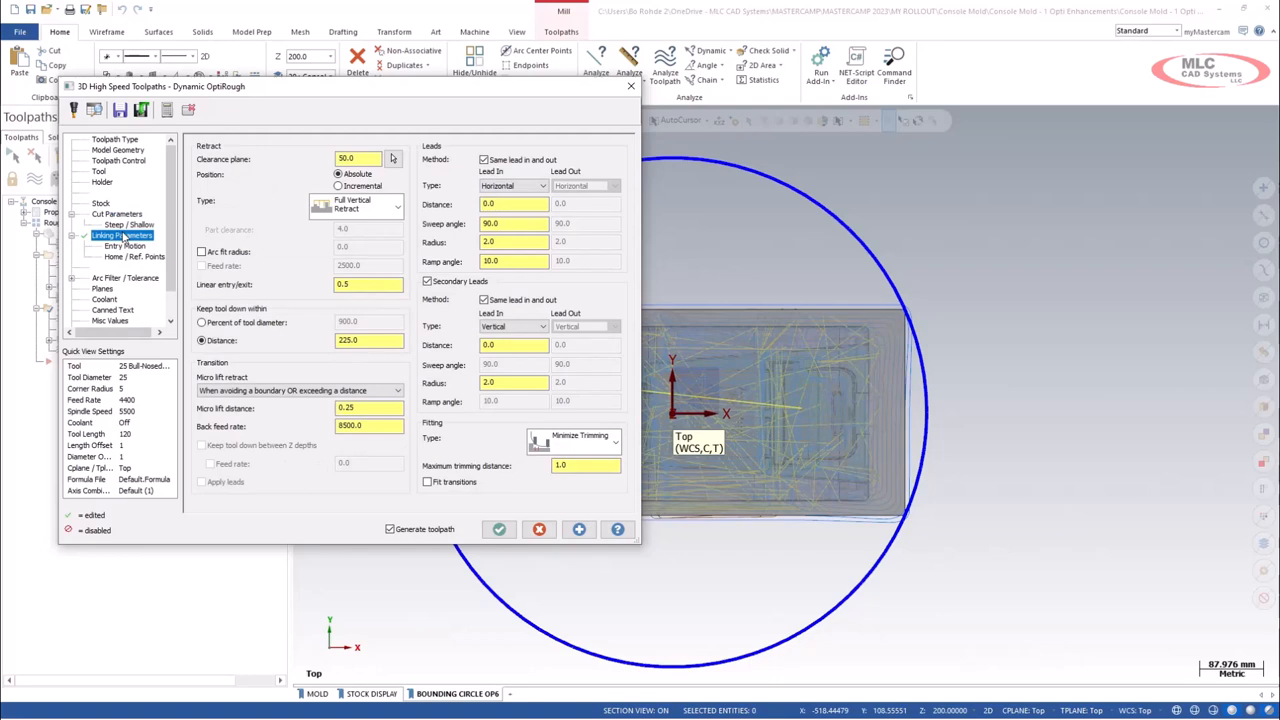
click(128, 225)
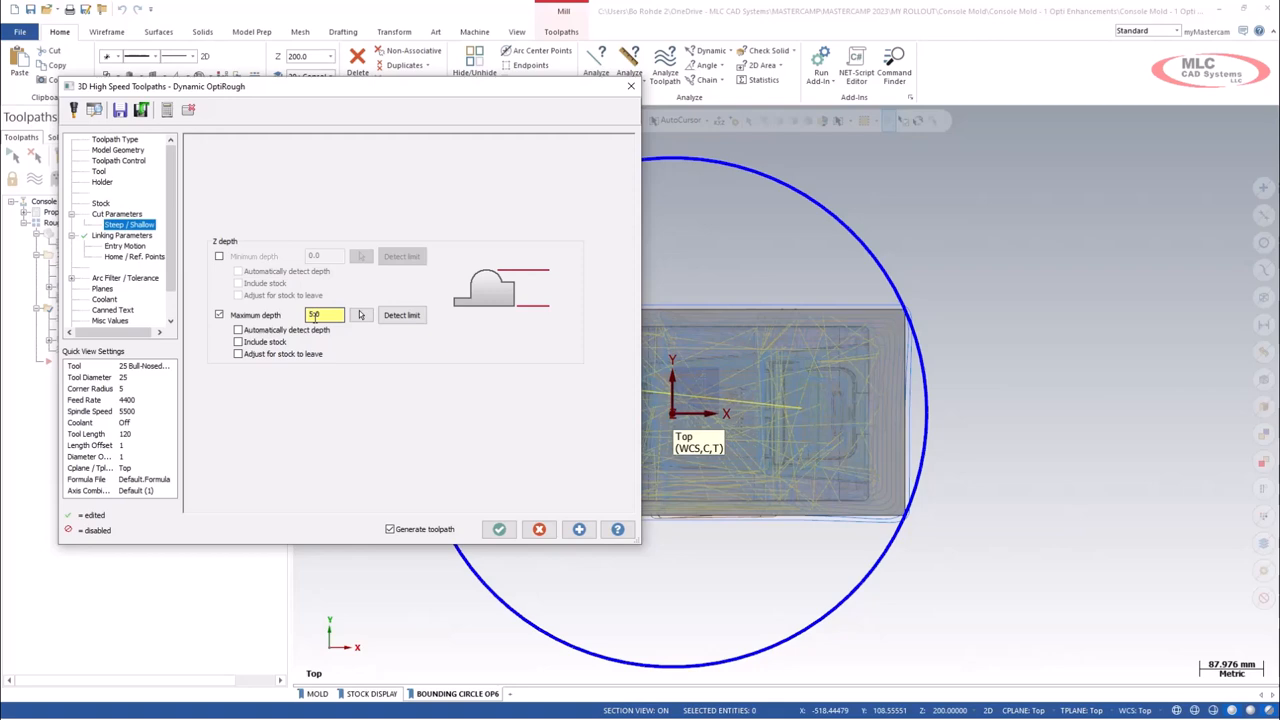
middle_drag(795, 364, 784, 267)
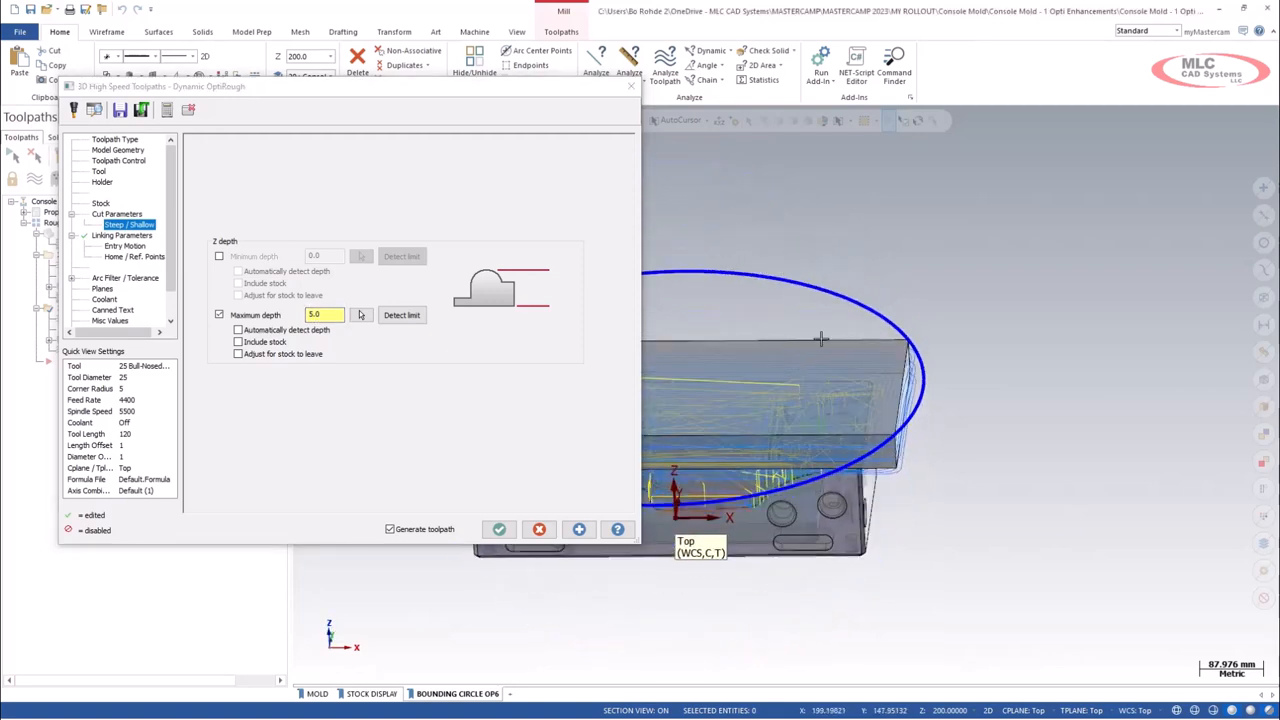
scroll(842, 584, up, 2)
scroll(842, 584, up, 6)
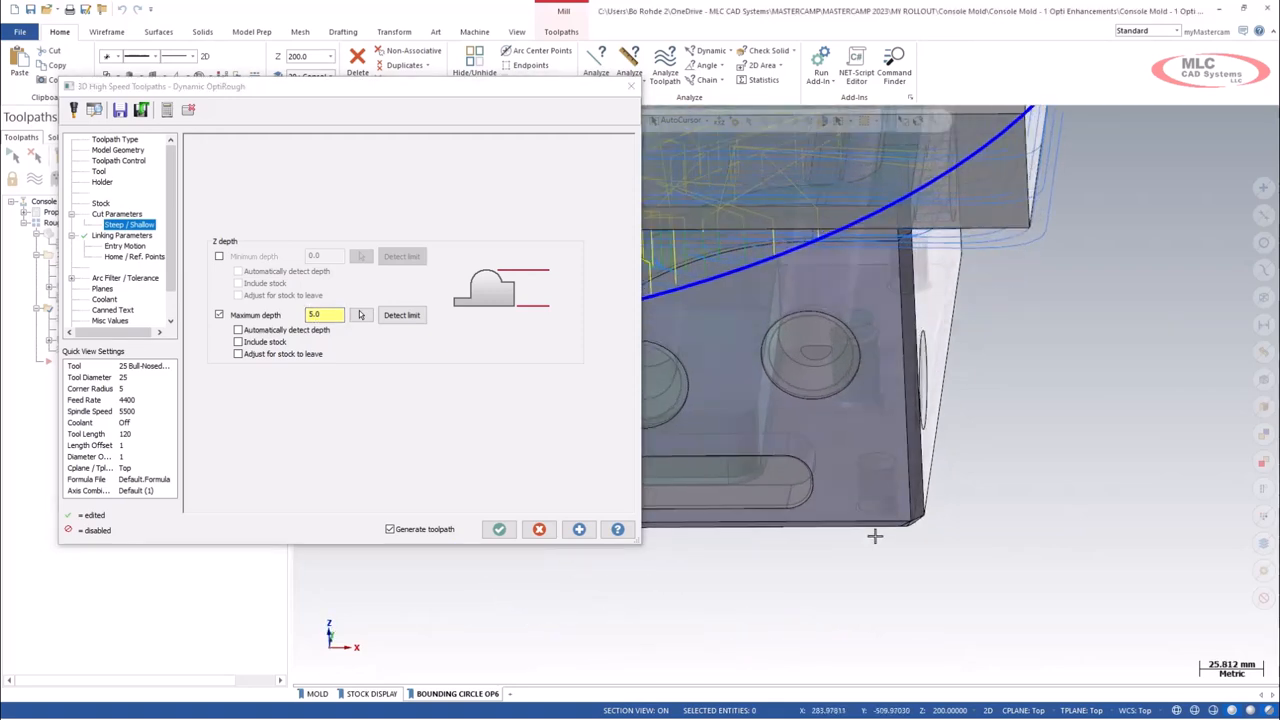
key(ctrl)
key(ctrl)
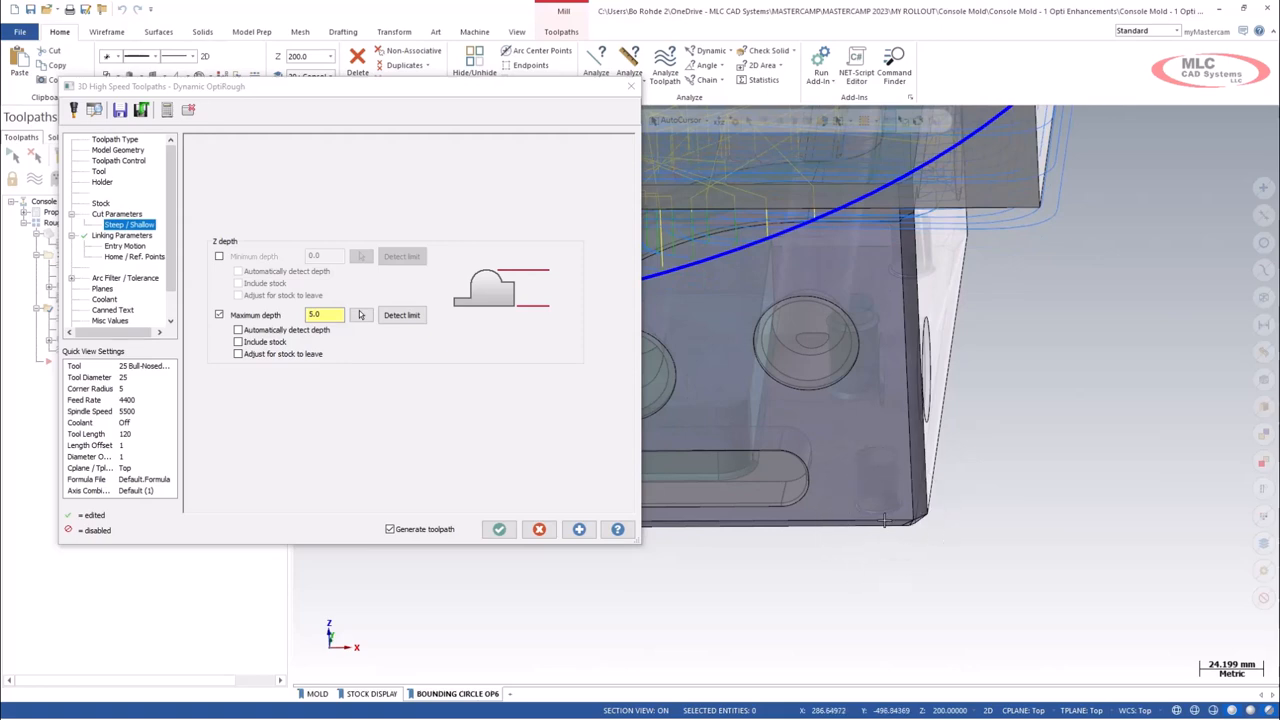
scroll(1149, 417, down, 4)
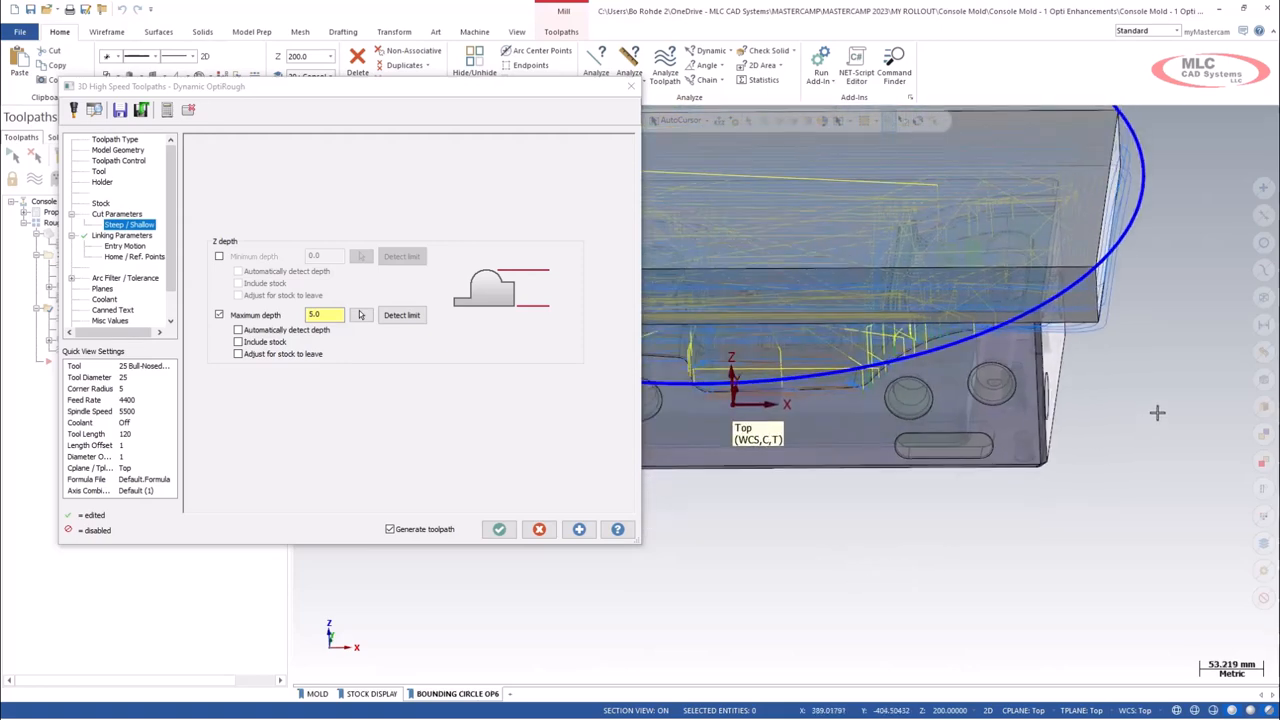
middle_drag(1157, 412, 1140, 391)
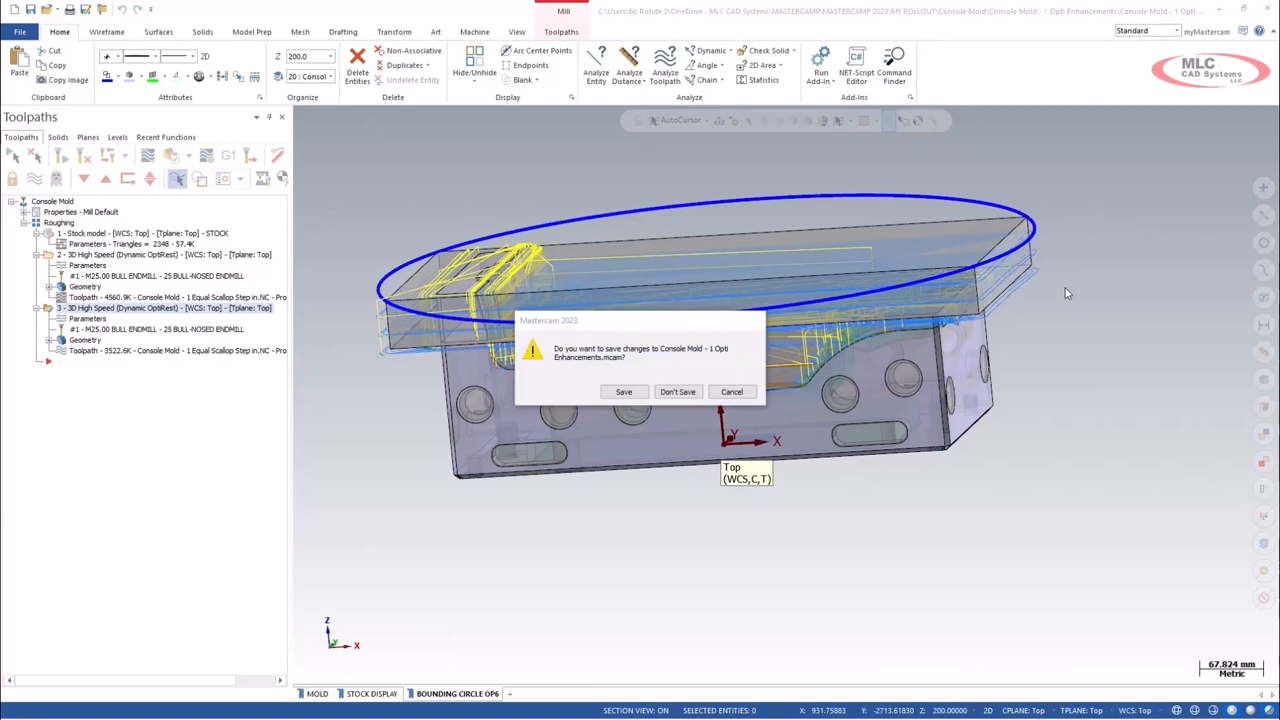
- Open the Console Mold - 2 Area Rough Enhancements file without saving the changes to the current one
click(677, 392)
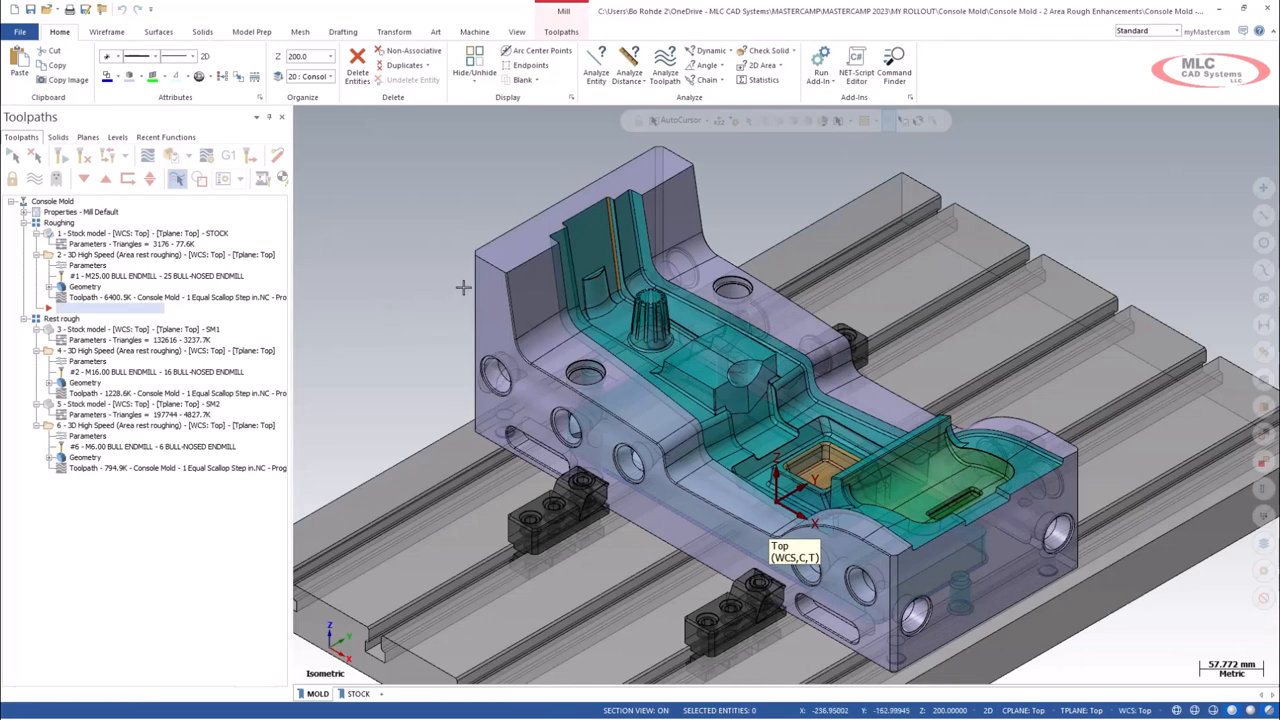
scroll(831, 217, down, 2)
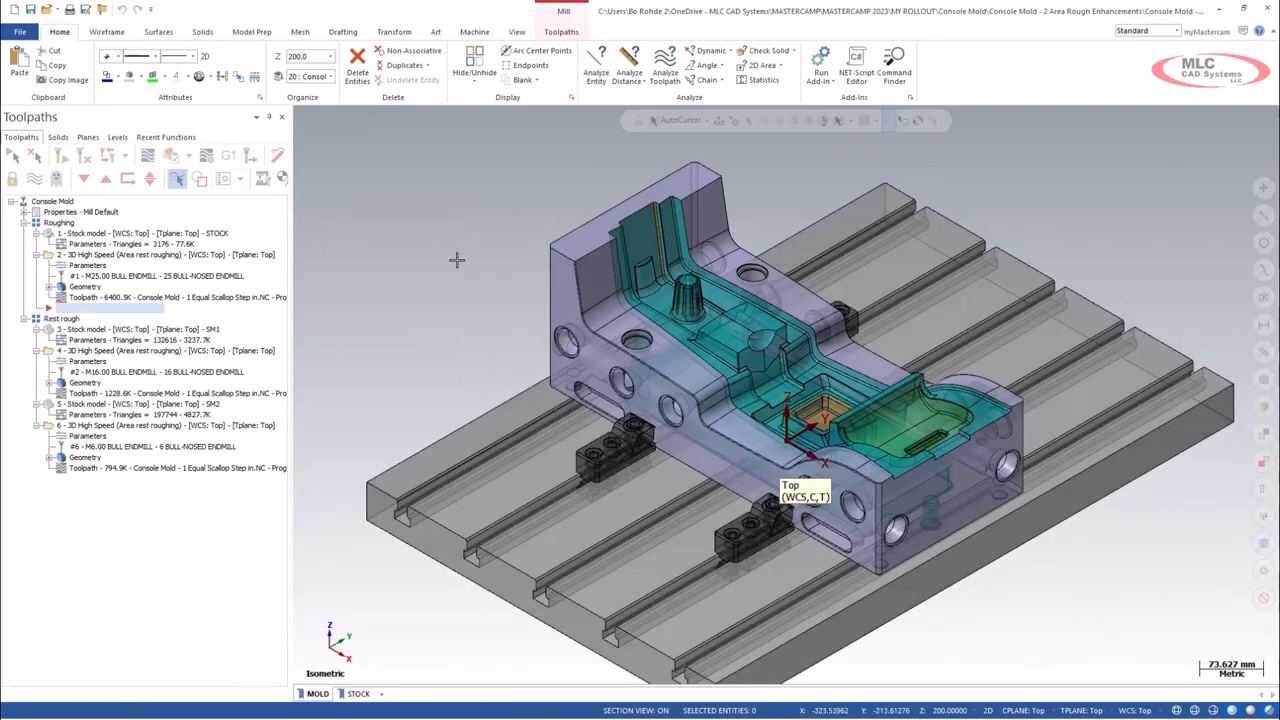
- Review operation 2's containment boundary, holder, cut, depth limit and linking parameters, and close the Area Roughing settings
click(87, 267)
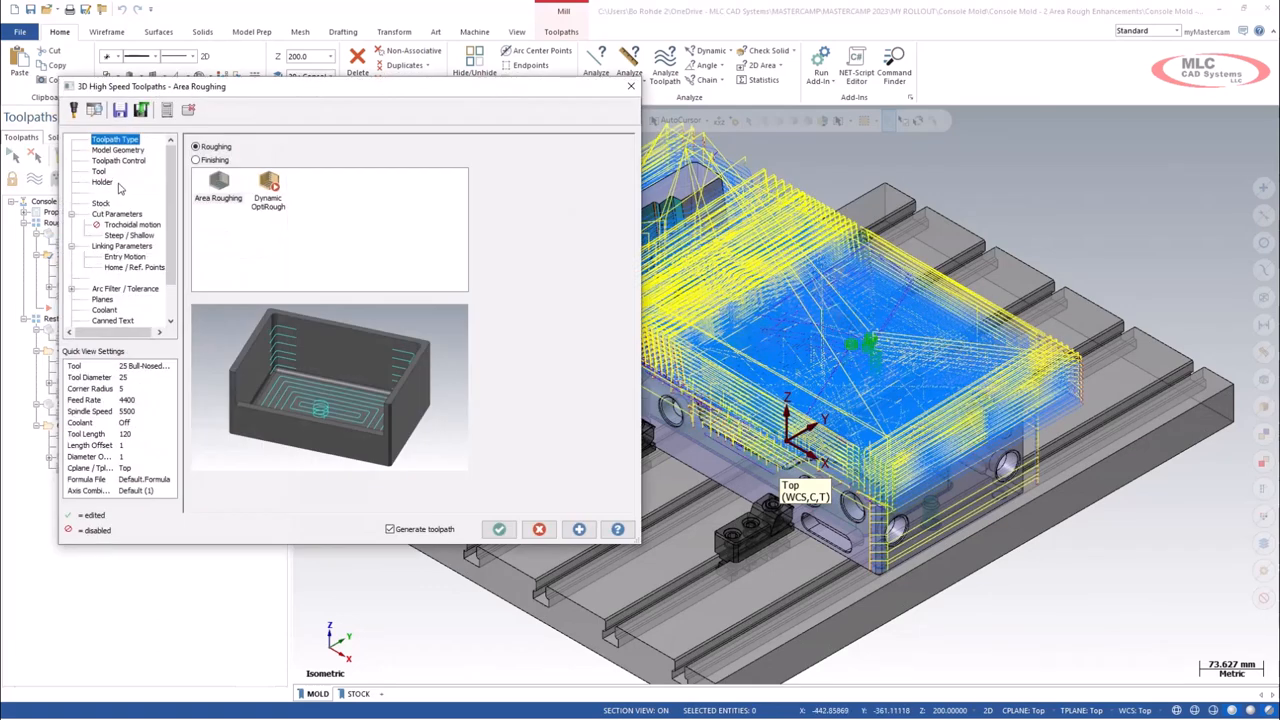
click(118, 160)
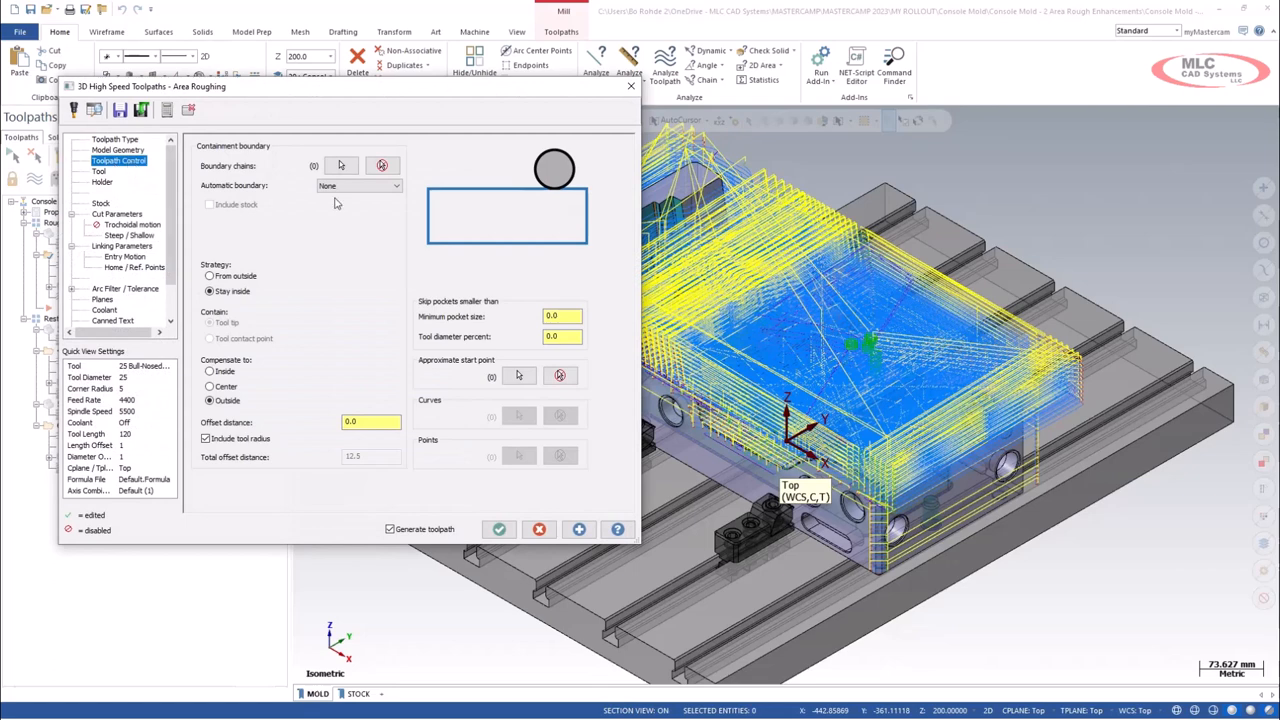
click(106, 184)
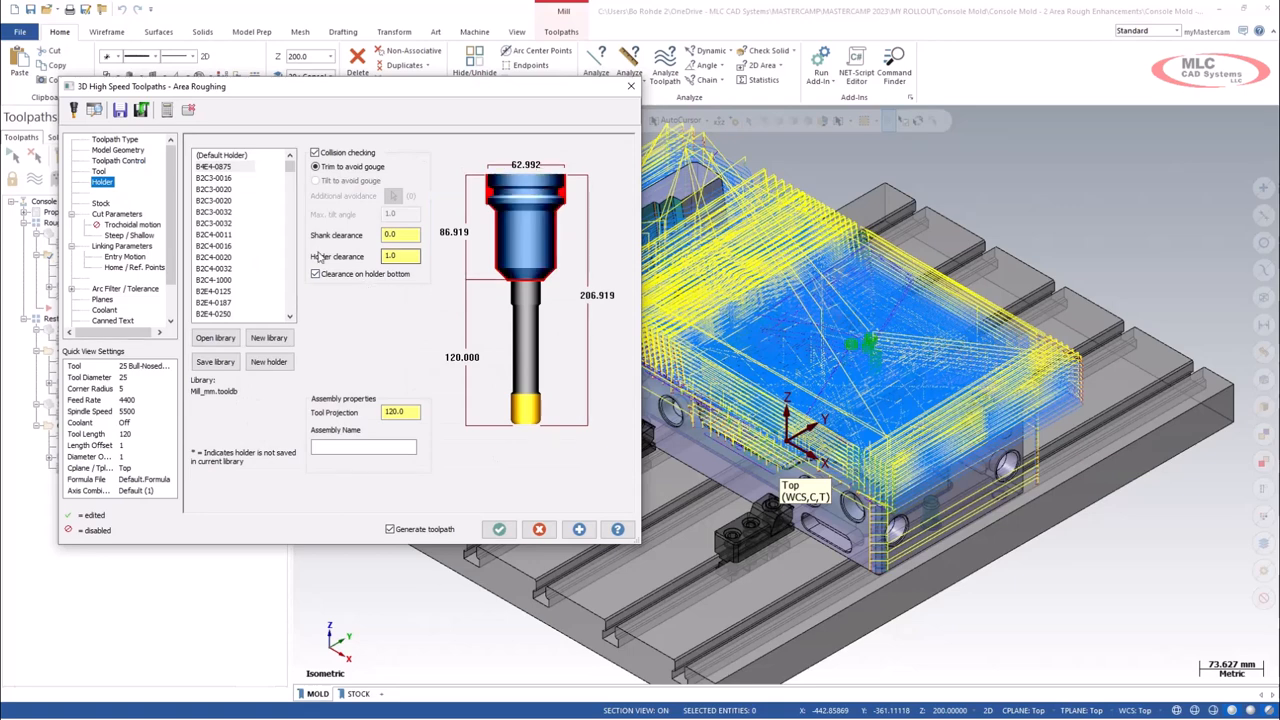
click(112, 214)
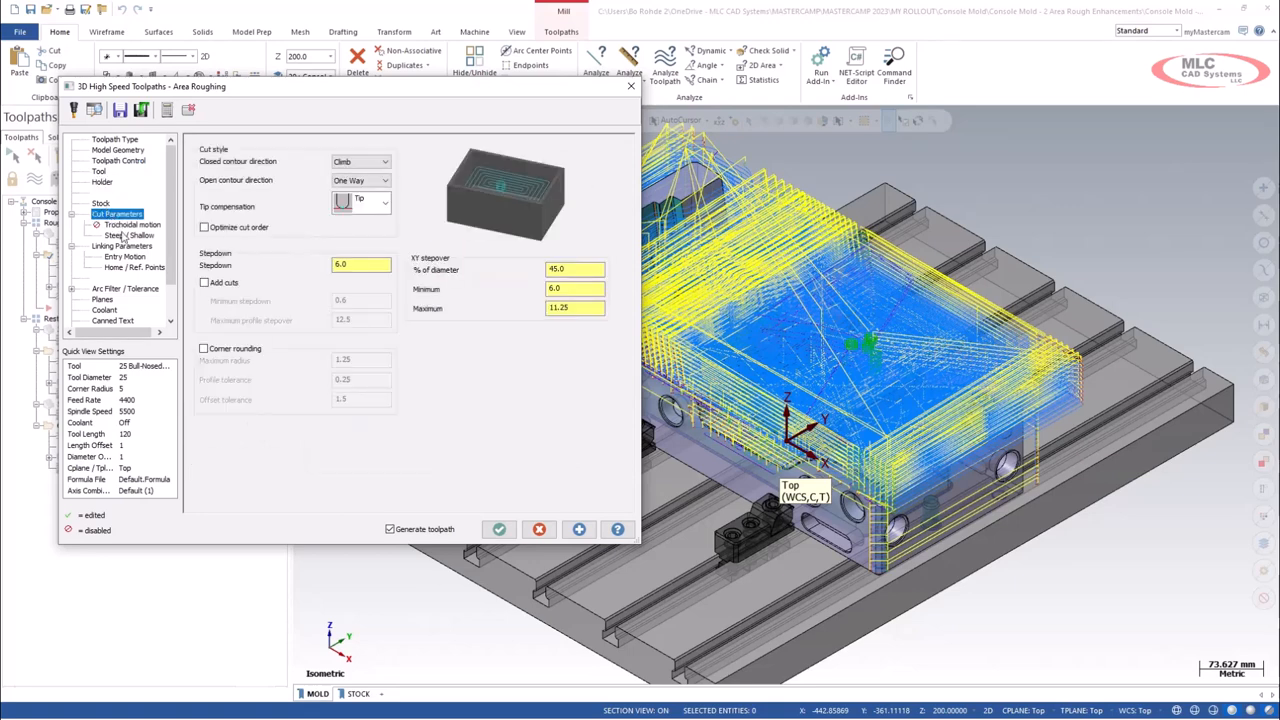
click(124, 235)
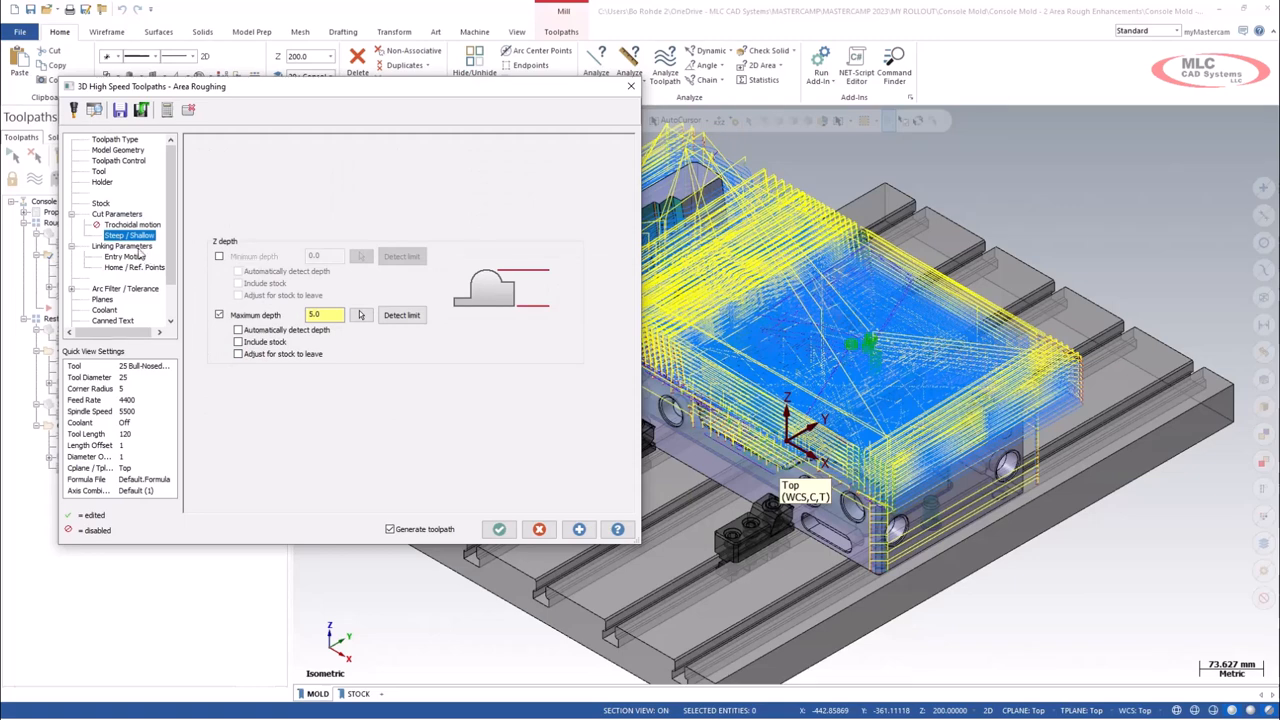
click(137, 247)
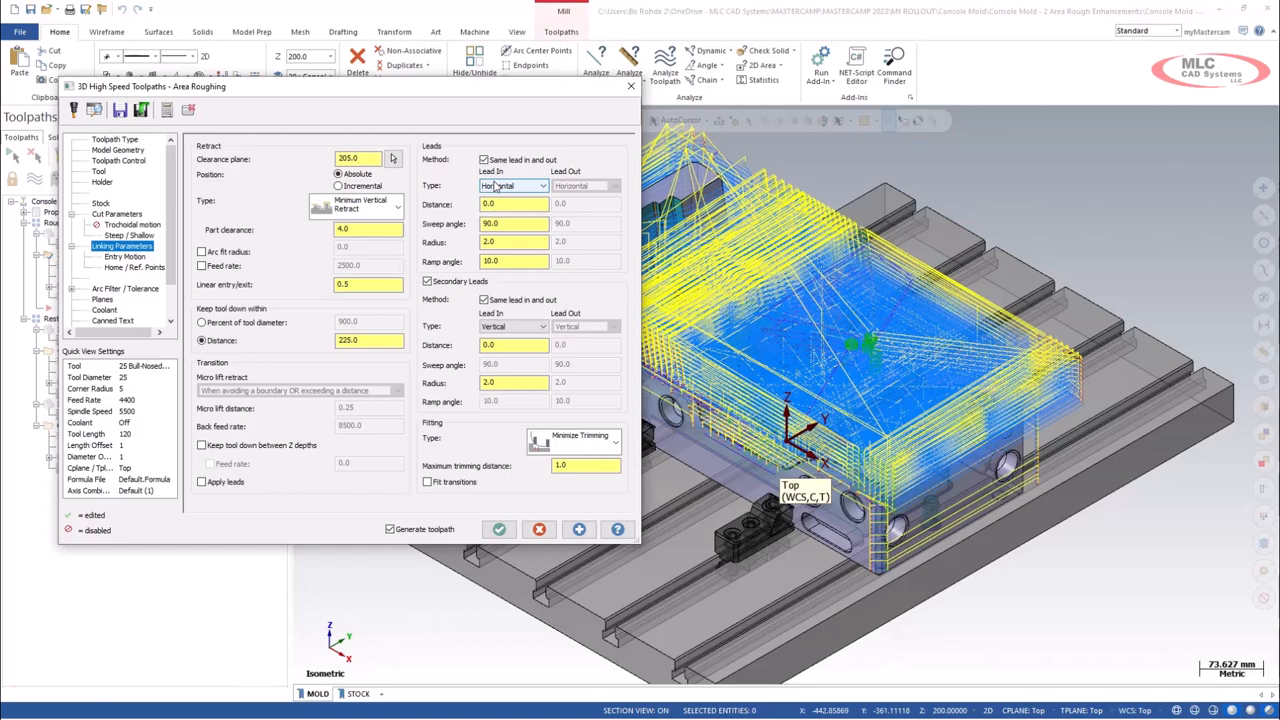
click(592, 535)
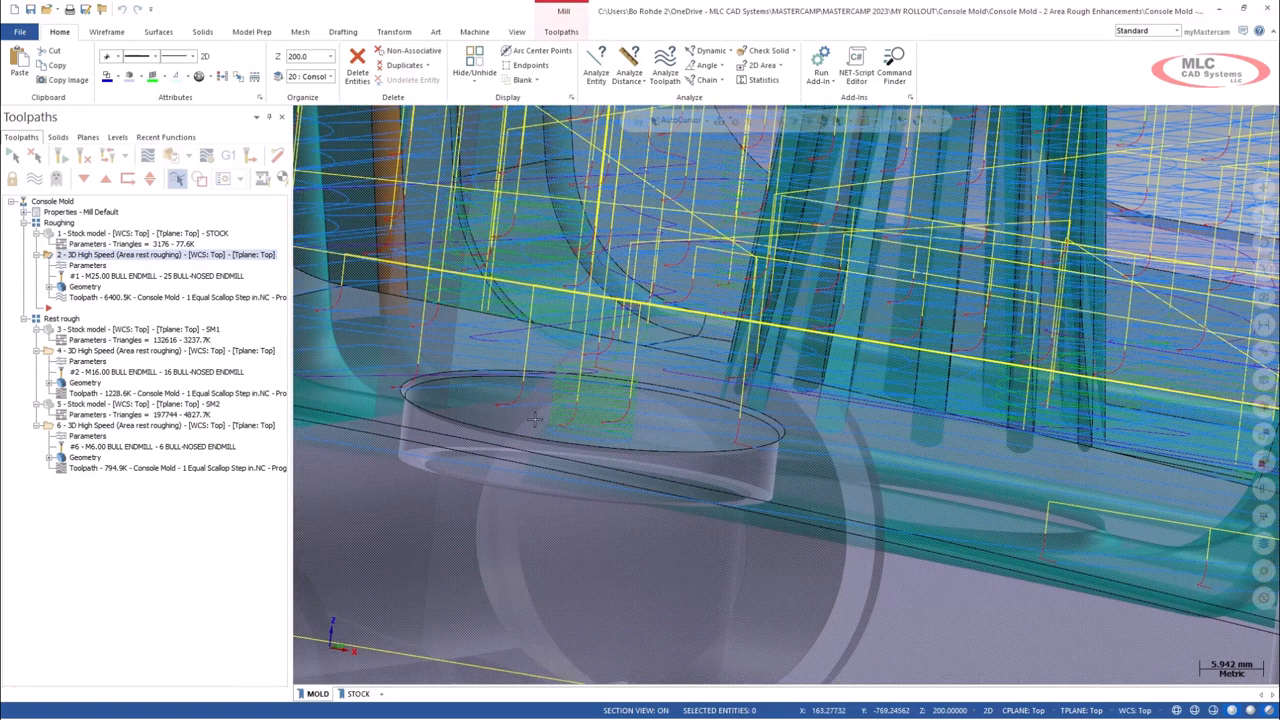
- Compare the toolpaths of area rest roughing operations 2 and 4 around the round hole and the fluted post
scroll(540, 418, down, 2)
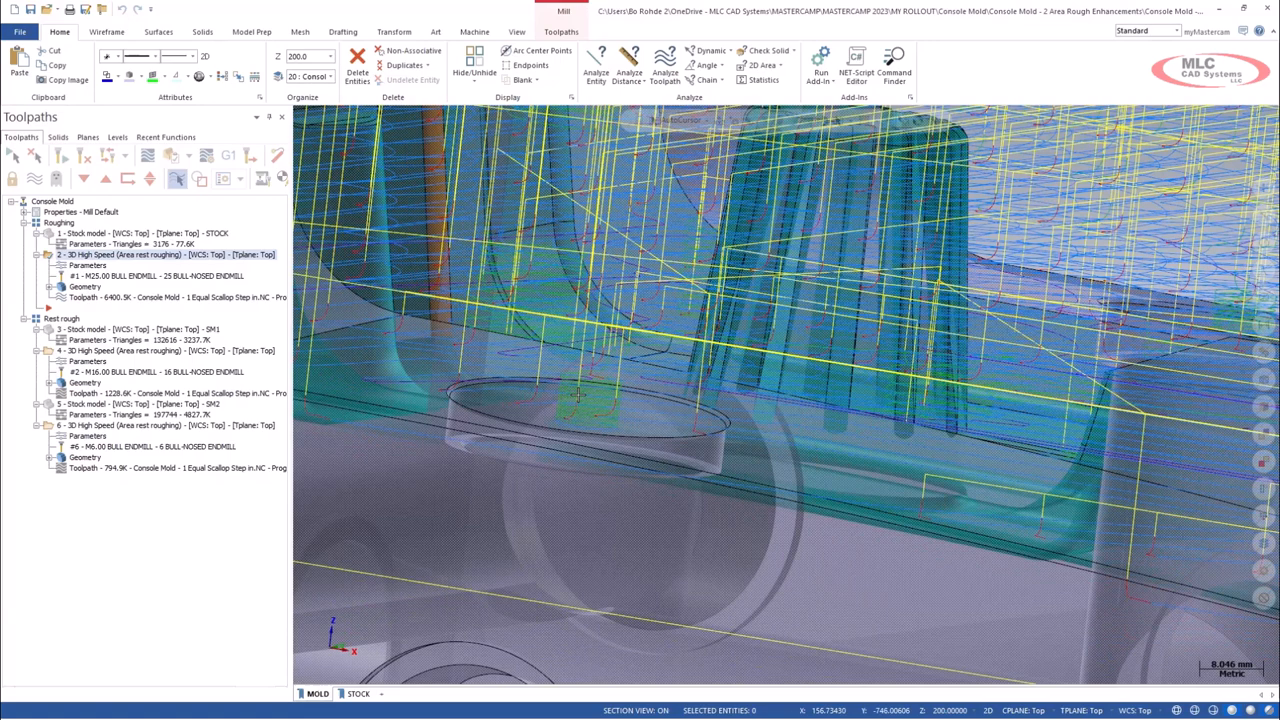
scroll(577, 395, up, 1)
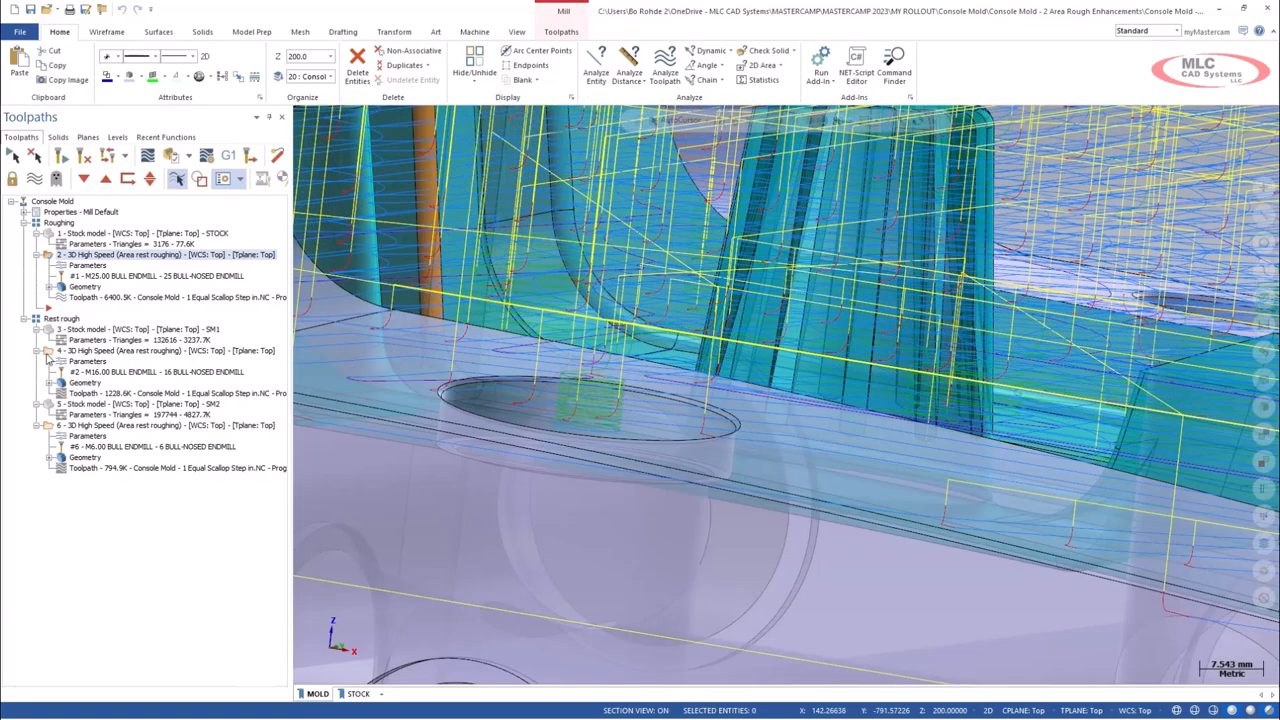
click(46, 352)
scroll(580, 387, down, 2)
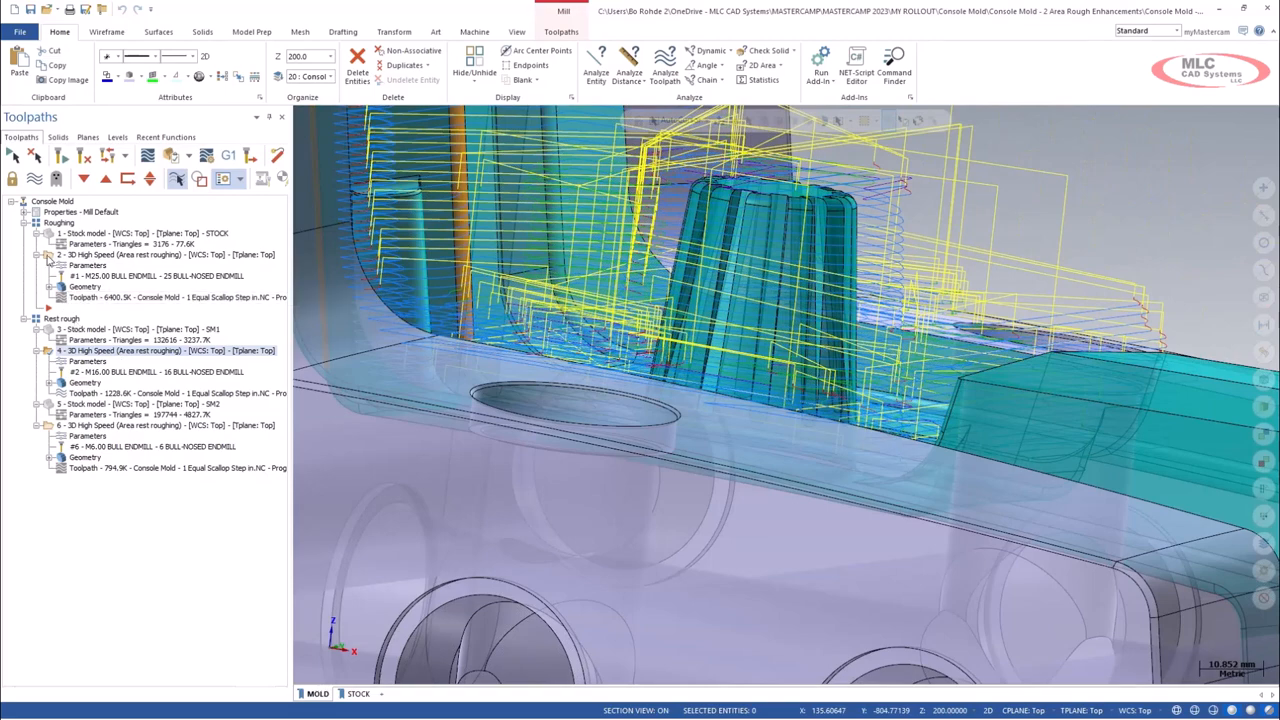
click(48, 255)
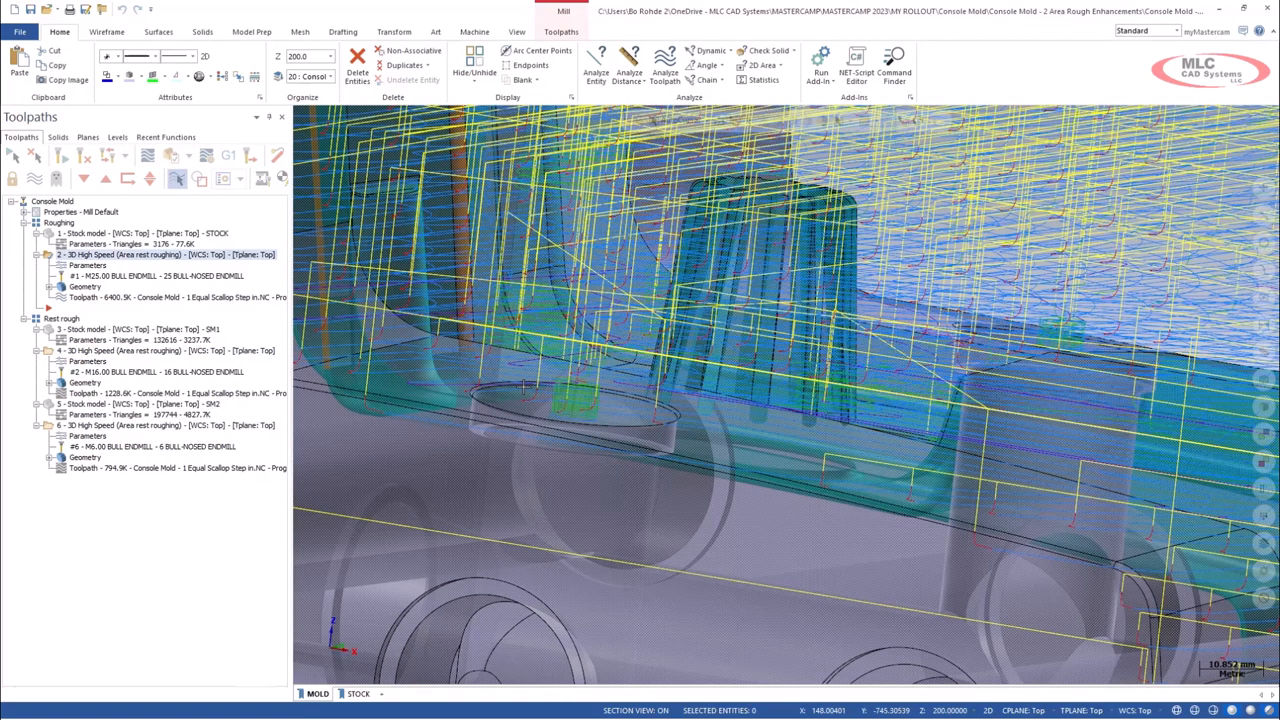
middle_drag(974, 432, 636, 482)
scroll(636, 482, down, 3)
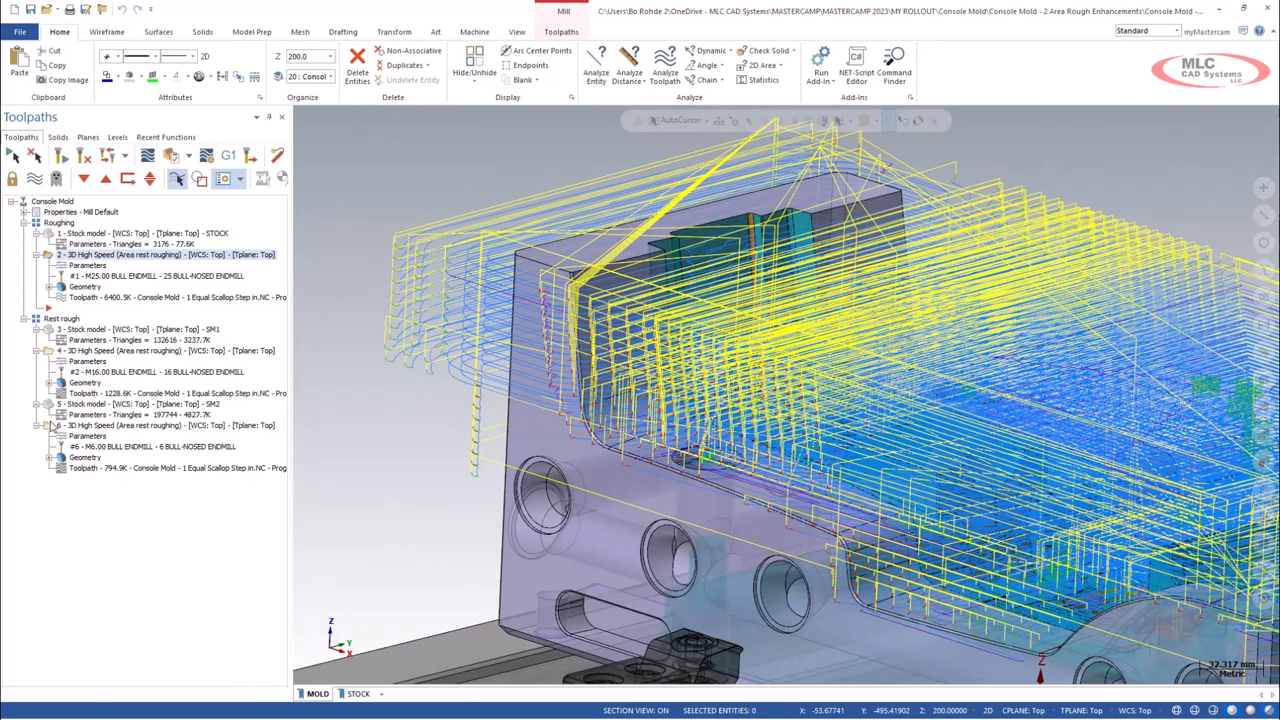
- Display operation 4, stock model SM2 and operation 6 in turn, and examine operation 6's cuts in the back wall's vertical corners
click(62, 351)
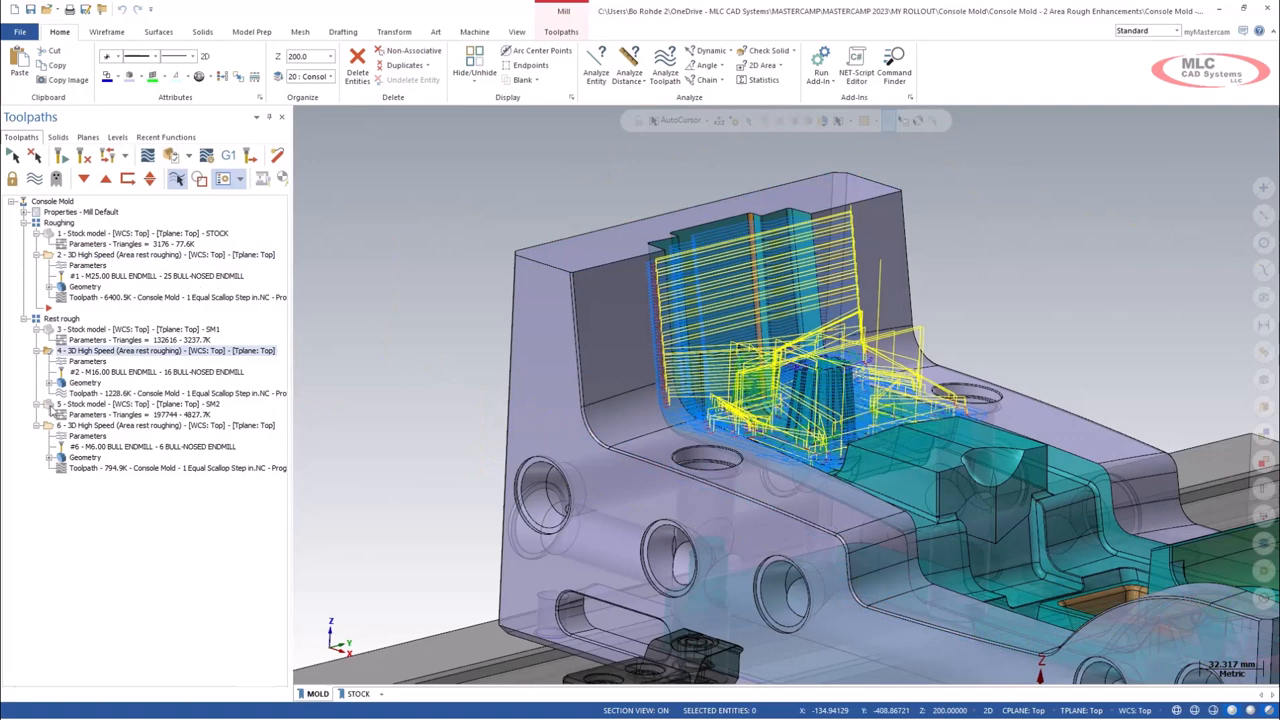
click(52, 404)
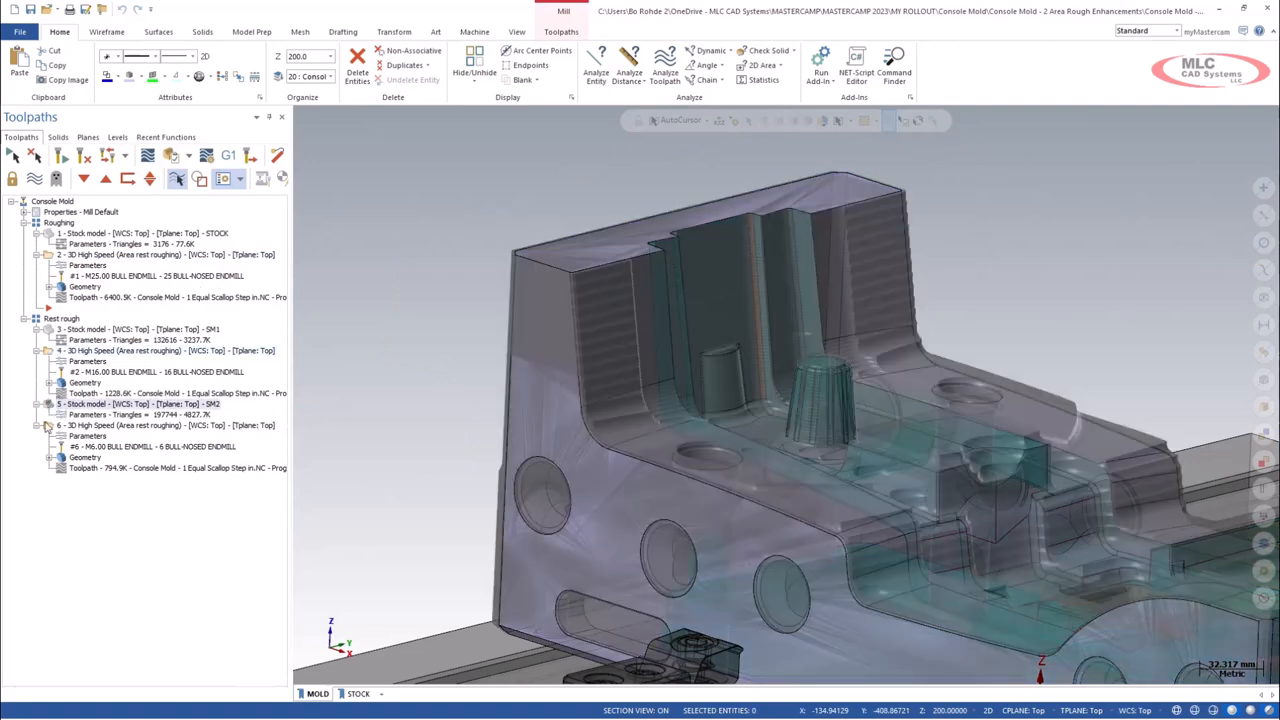
click(50, 426)
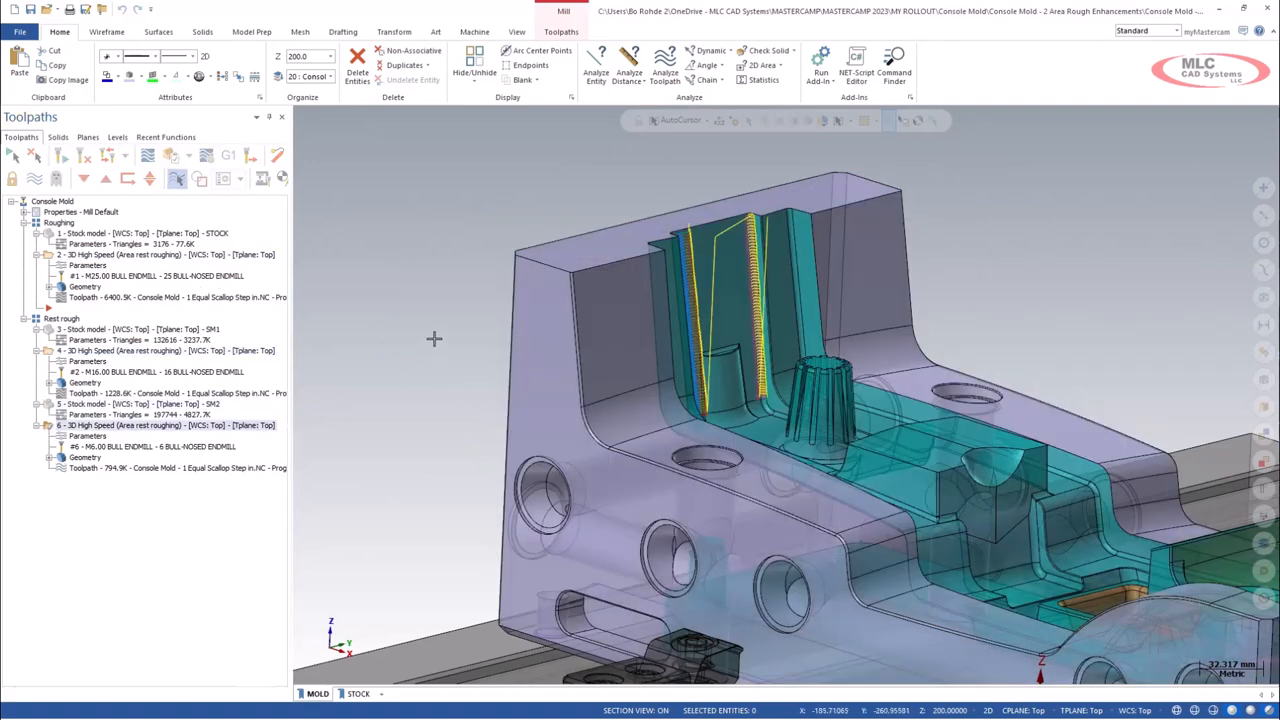
middle_drag(437, 343, 450, 436)
scroll(560, 430, down, 3)
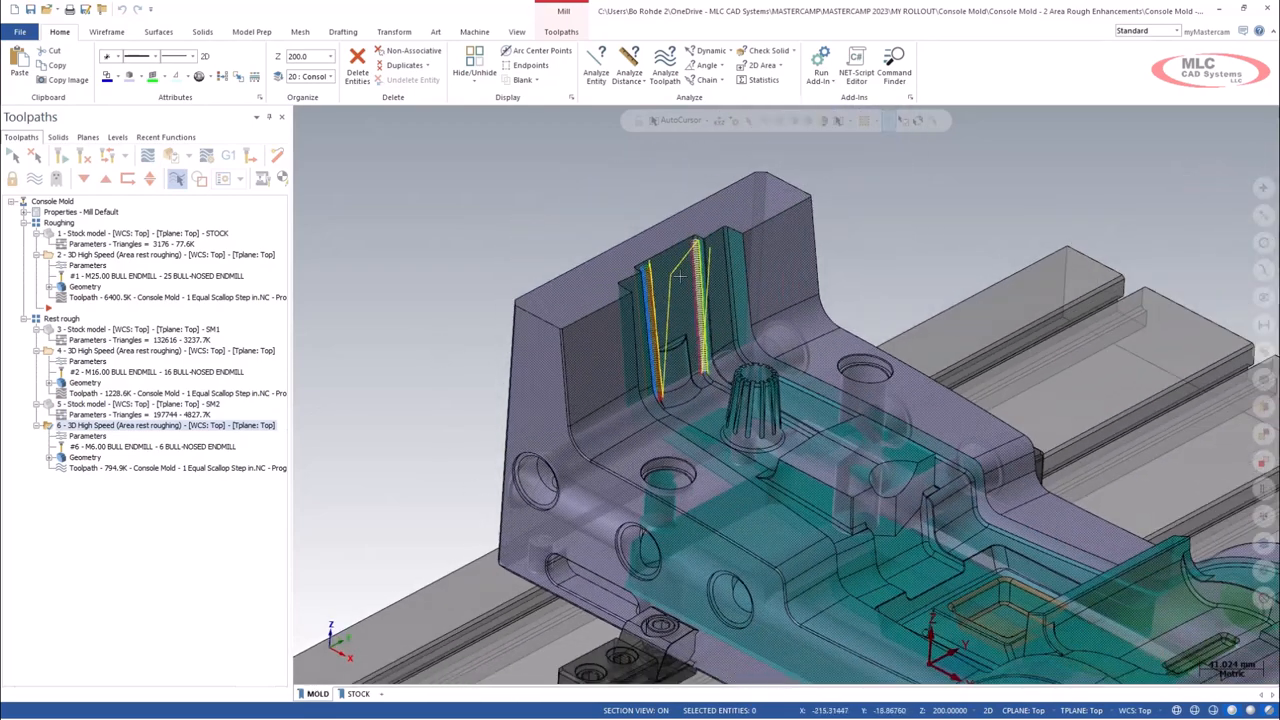
scroll(687, 219, up, 4)
scroll(687, 219, up, 8)
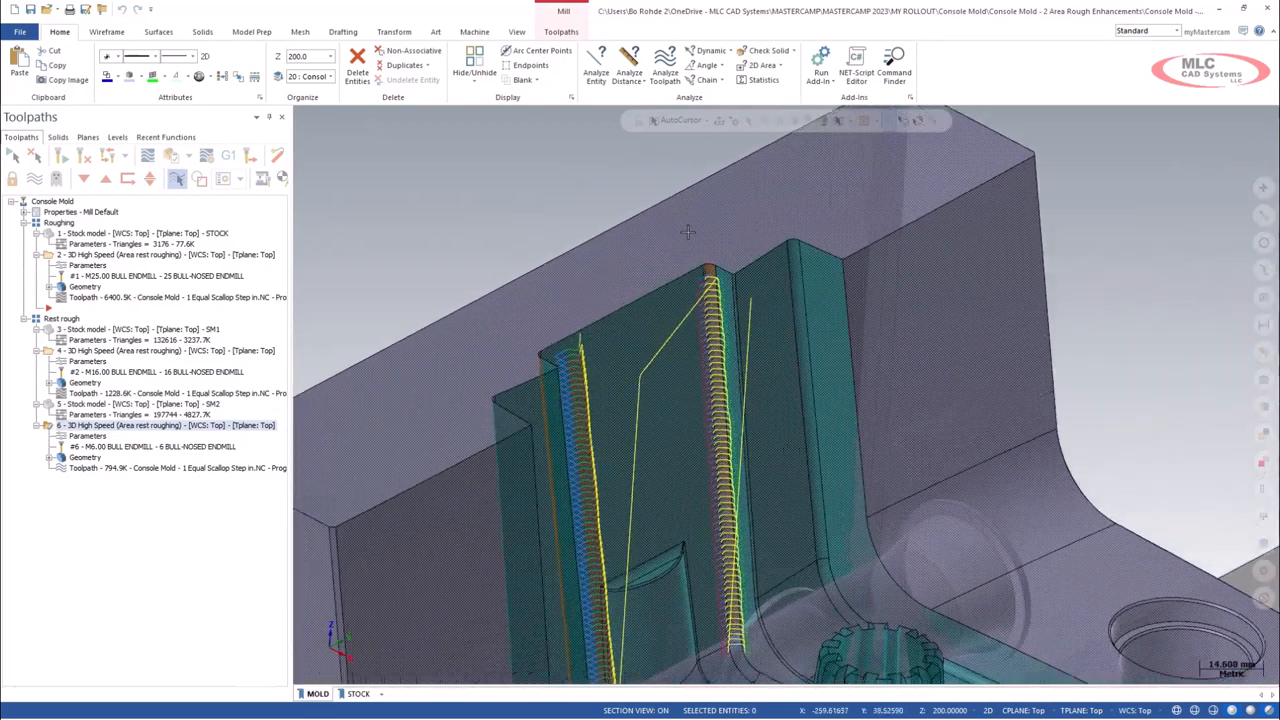
middle_drag(503, 423, 562, 410)
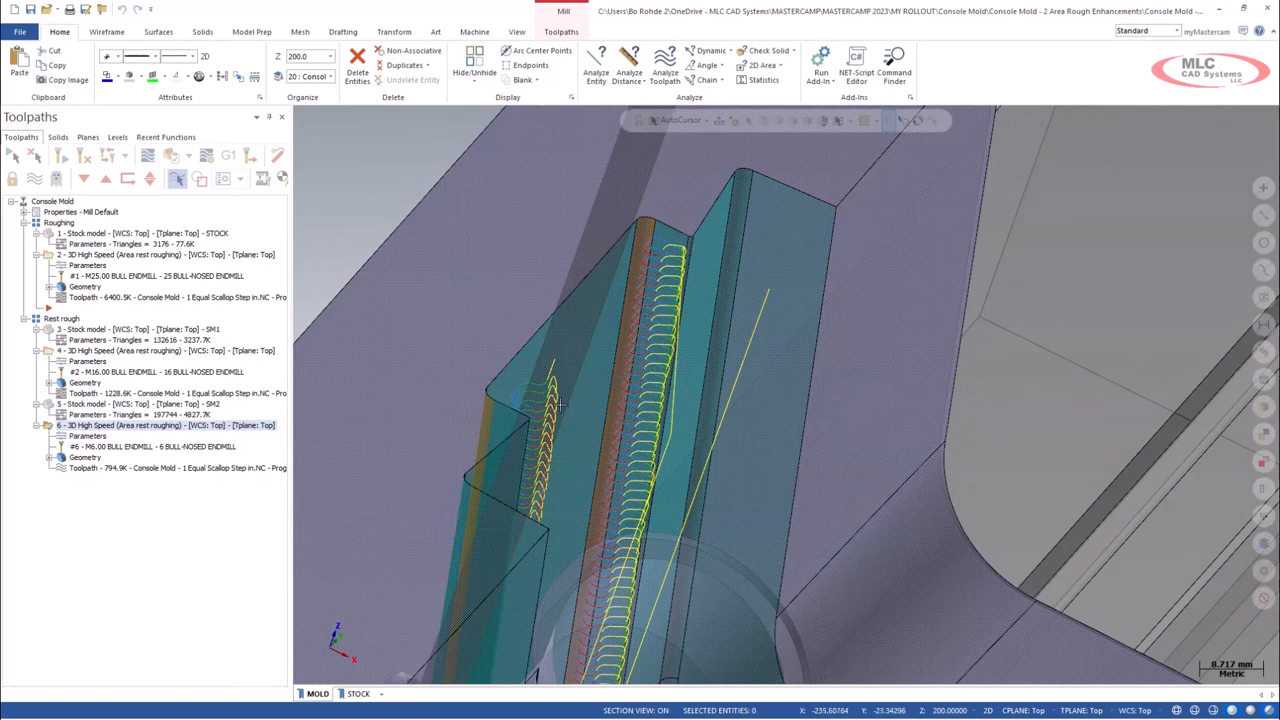
- Backplot operation 6 and advance the tool move by move through its first cuts and leads in the back wall's vertical corner
click(222, 178)
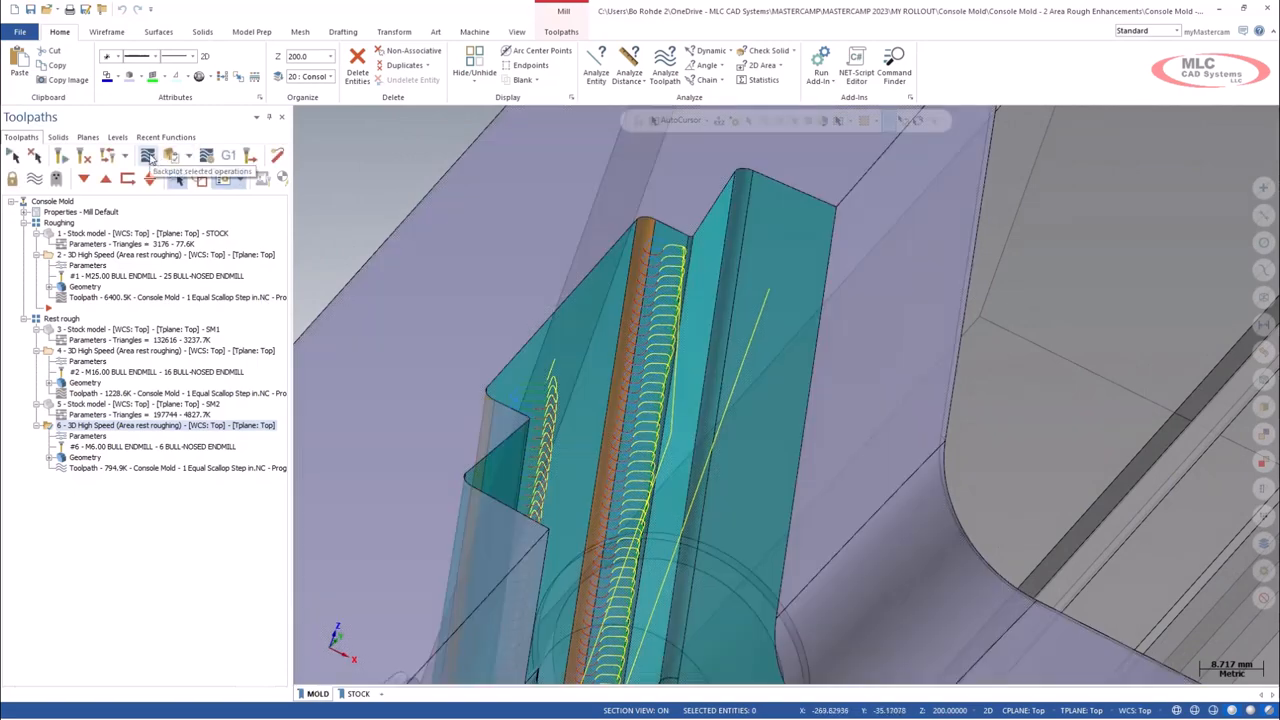
click(148, 157)
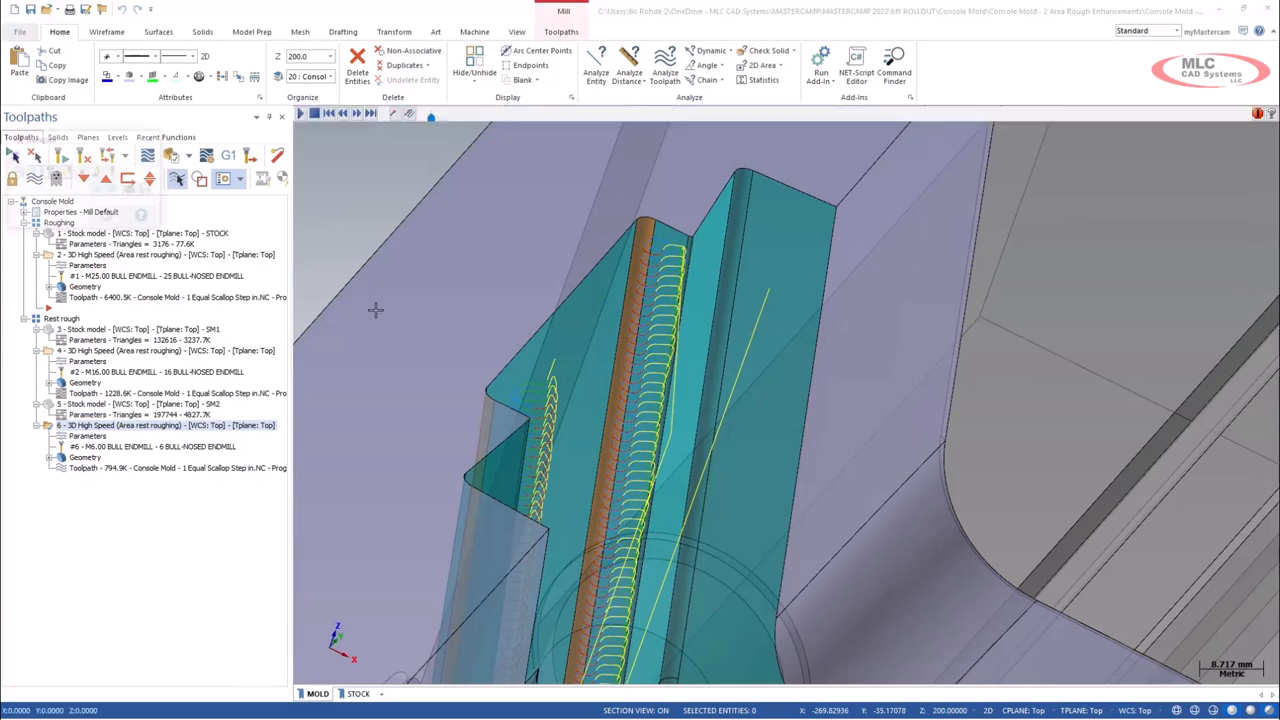
click(358, 114)
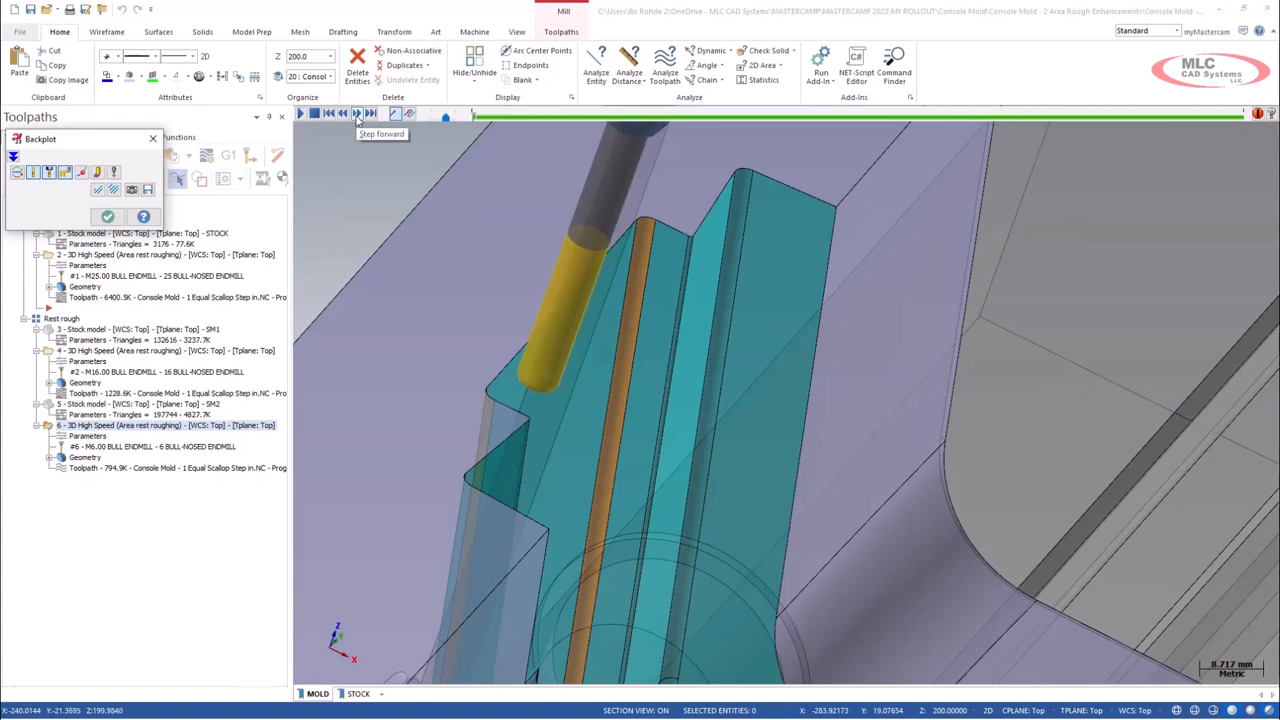
click(358, 114)
click(358, 114)
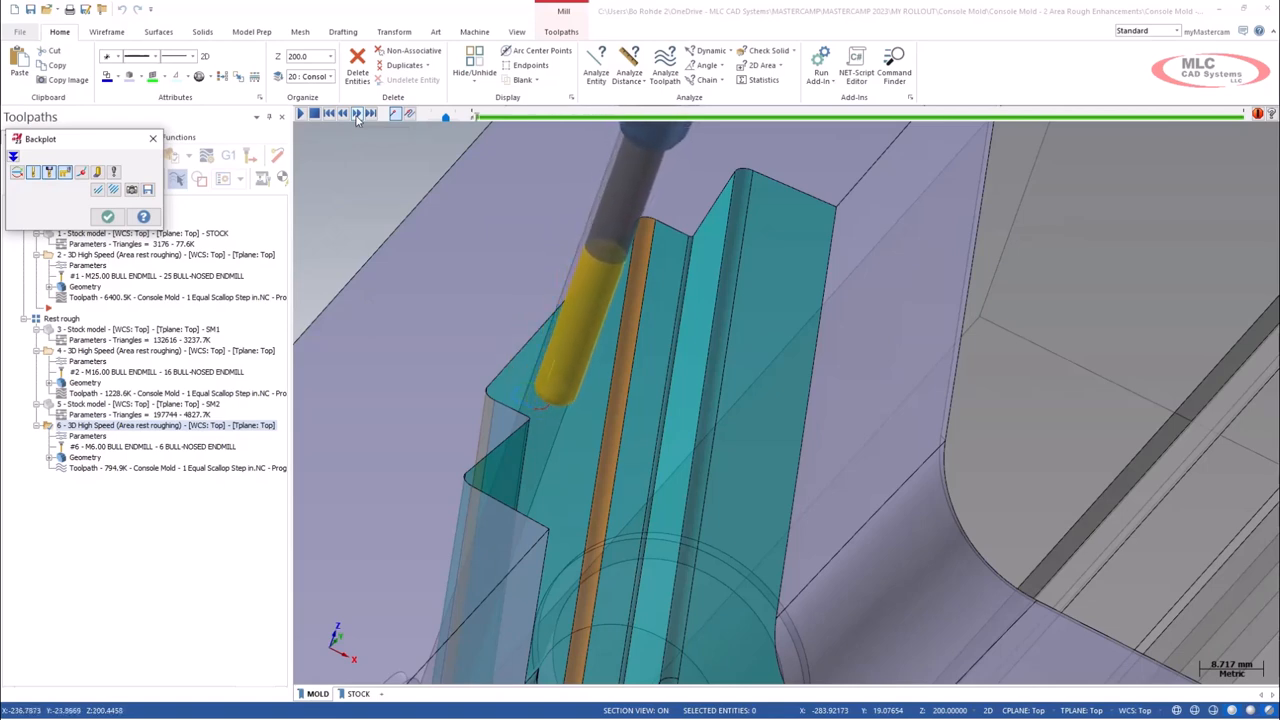
click(358, 114)
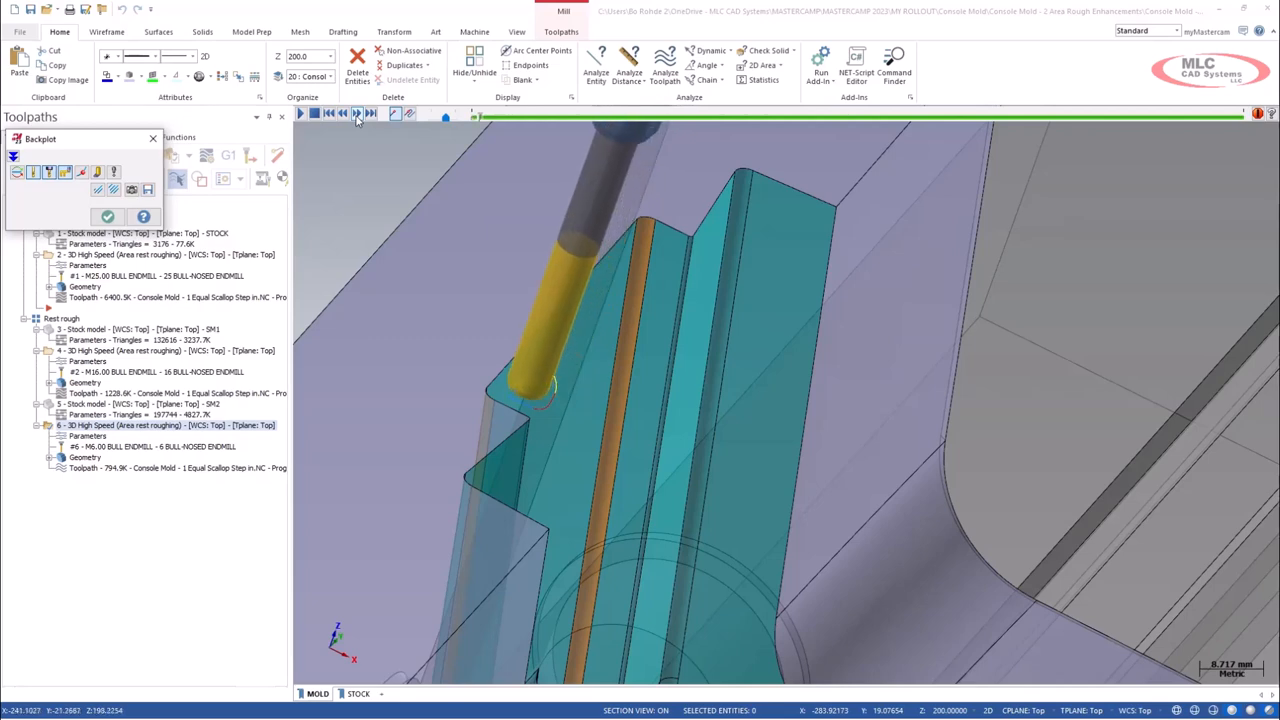
click(358, 119)
click(358, 119)
click(358, 119)
click(358, 119)
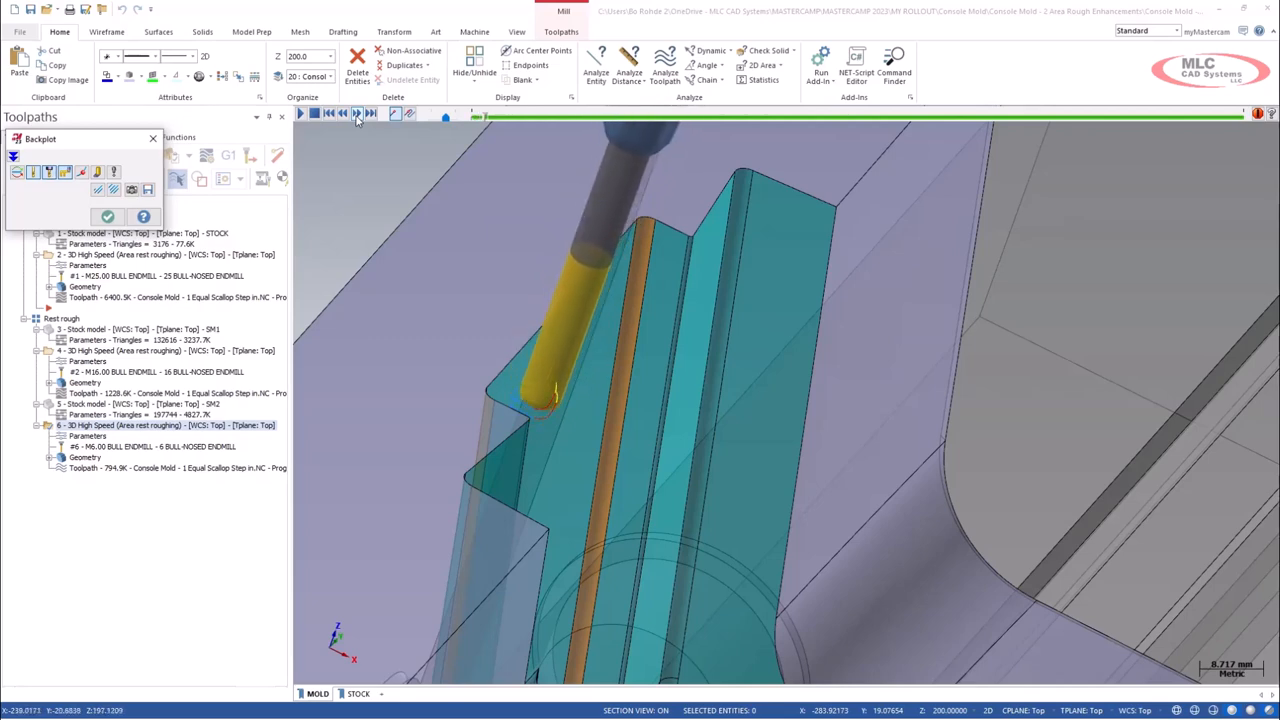
click(358, 114)
click(358, 114)
click(358, 114)
click(358, 114)
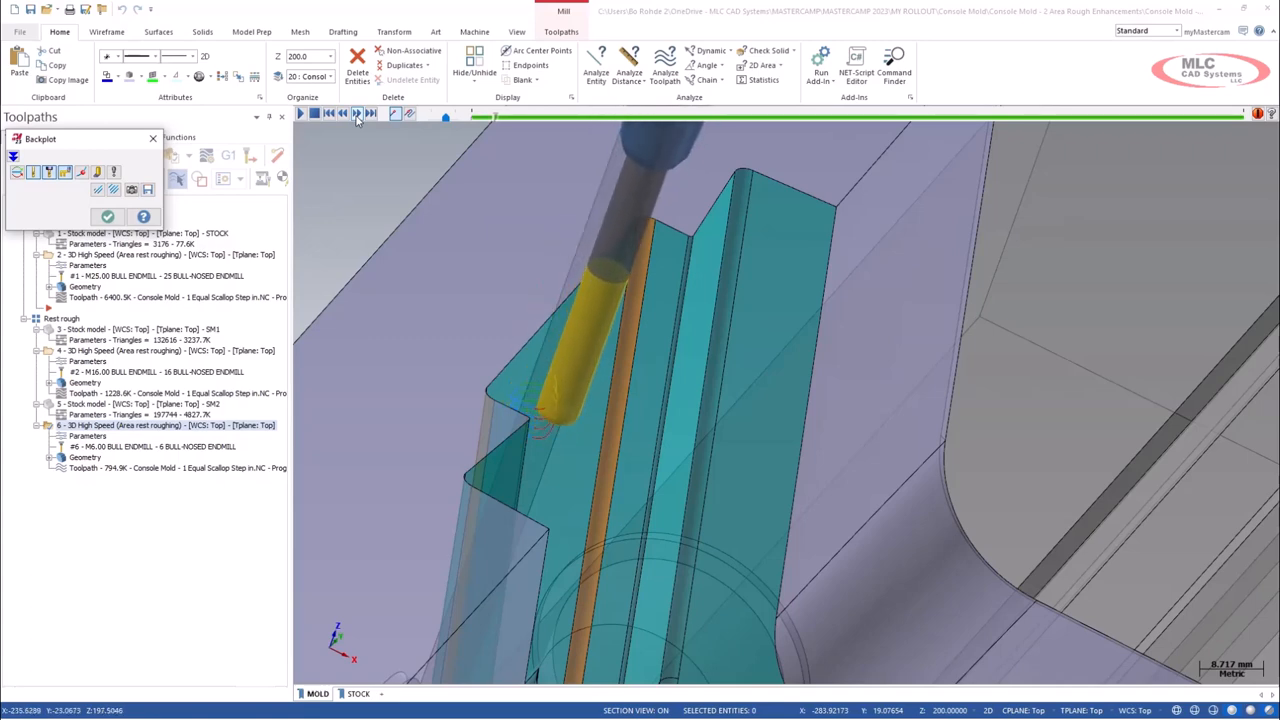
click(358, 114)
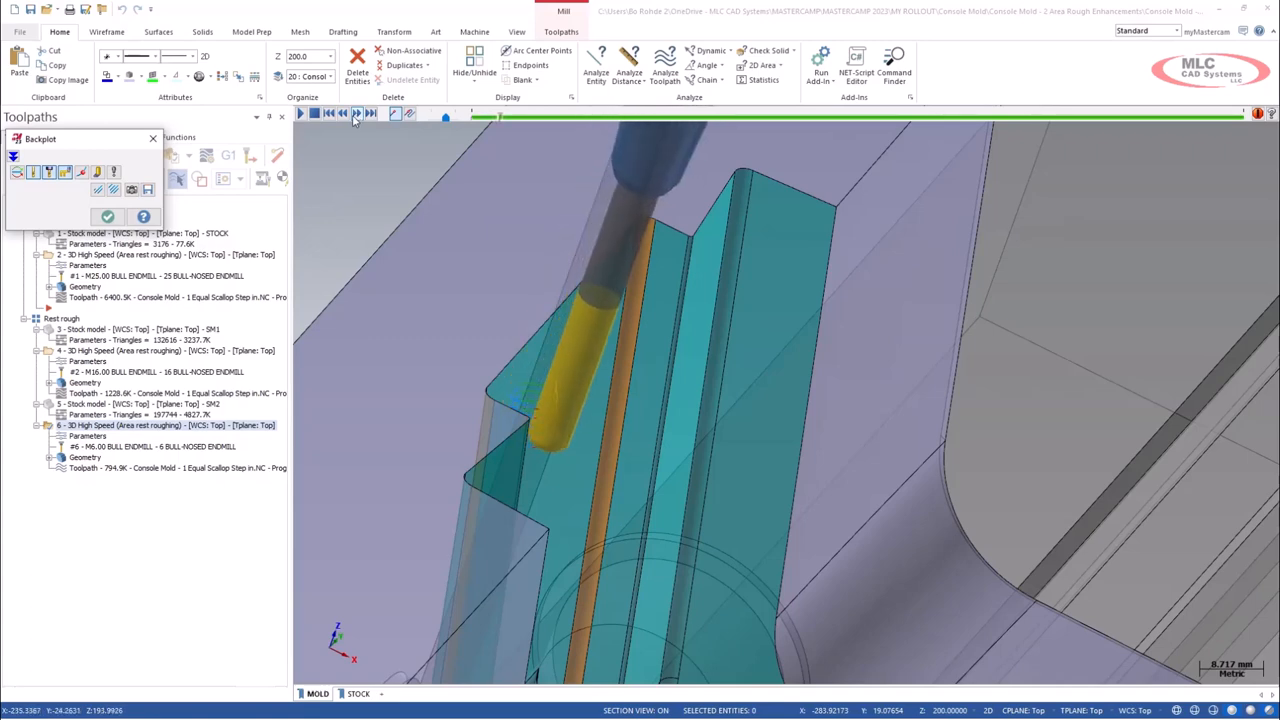
- Set the primary horizontal lead sweep angle to 120 in operation 6's linking parameters and regenerate the toolpath with the settings left open
click(99, 438)
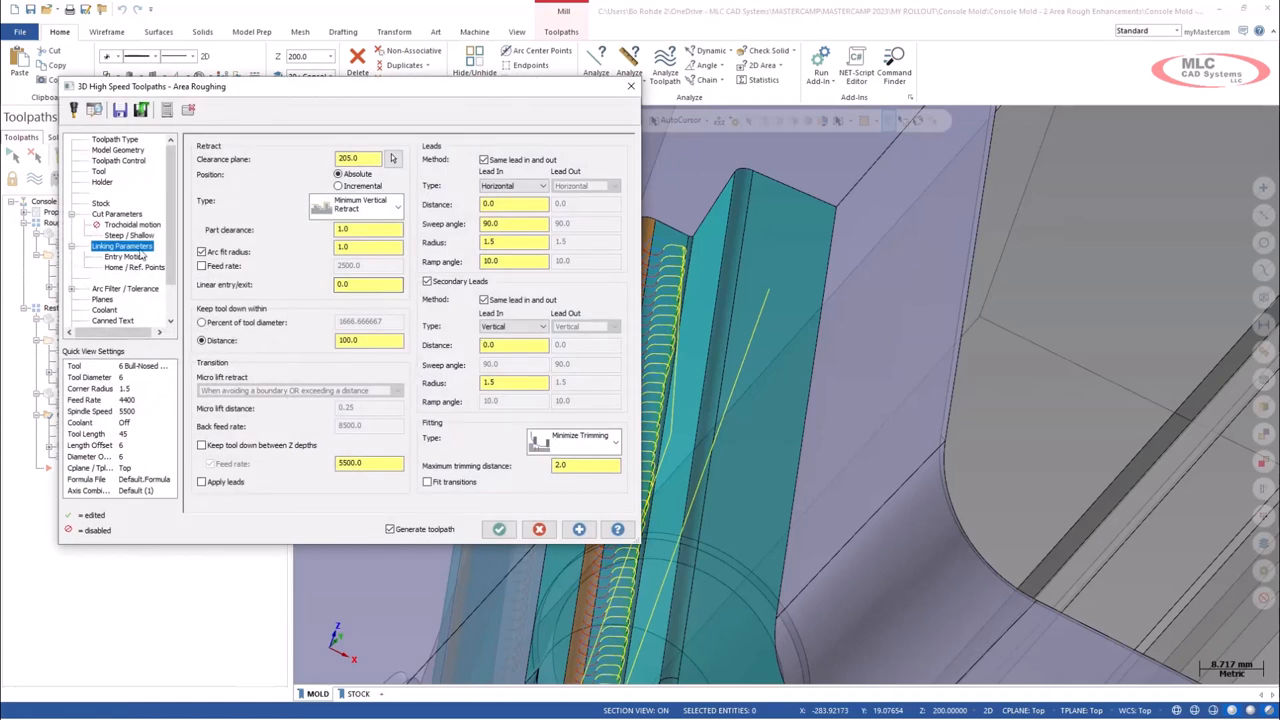
key(ctrl)
key(ctrl)
key(ctrl)
click(507, 260)
click(512, 224)
drag(512, 224, 480, 224)
text(120)
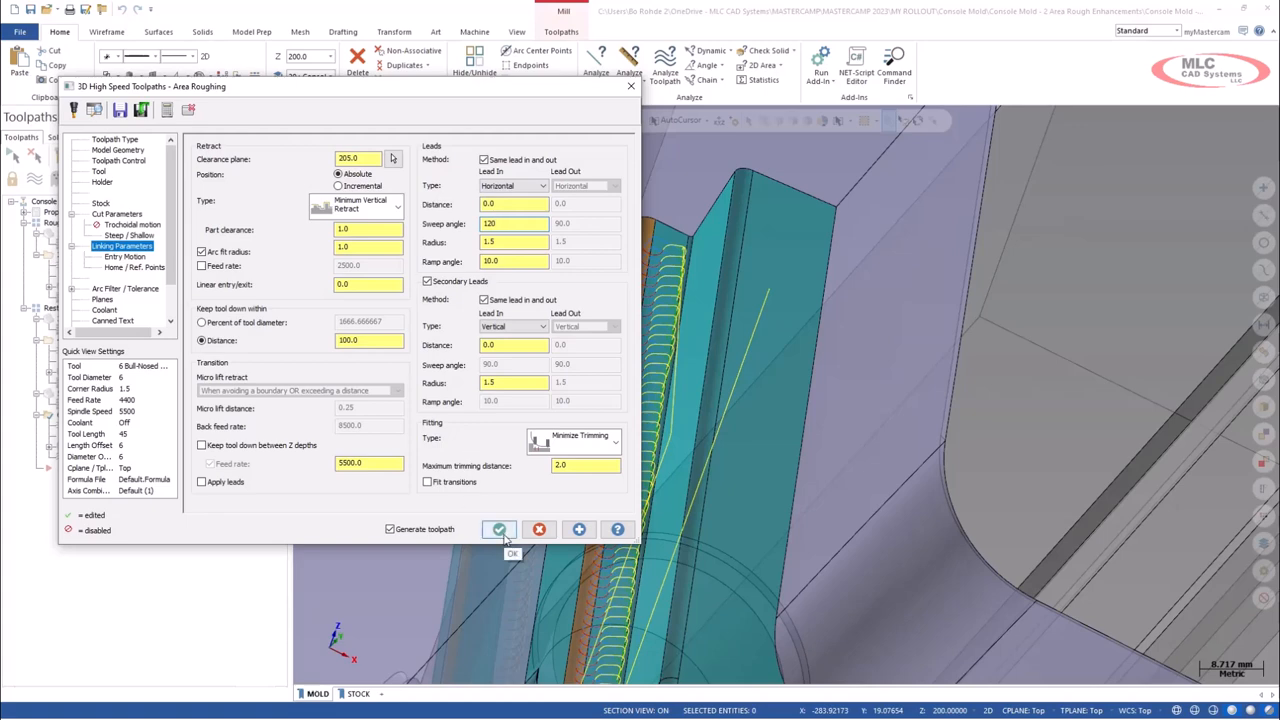
click(579, 530)
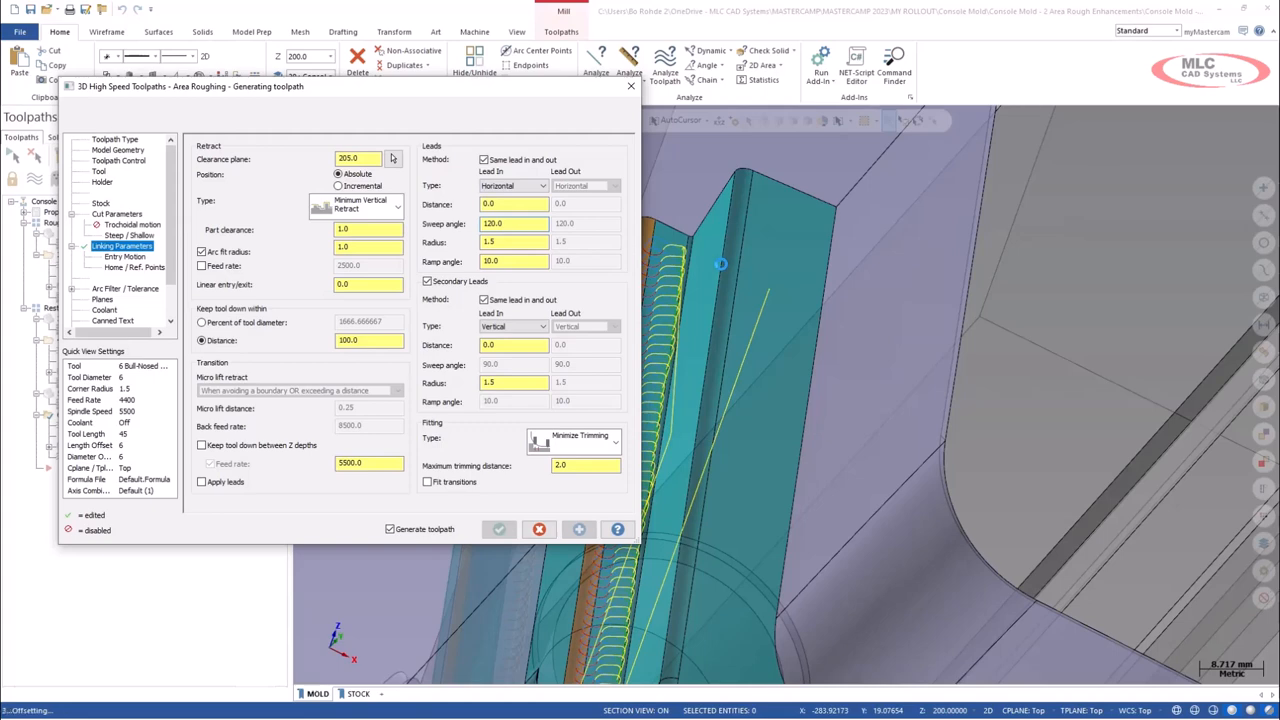
- Examine operation 6's regenerated lead-in and lead-out arcs along both vertical corners of the back wall
scroll(779, 287, down, 1)
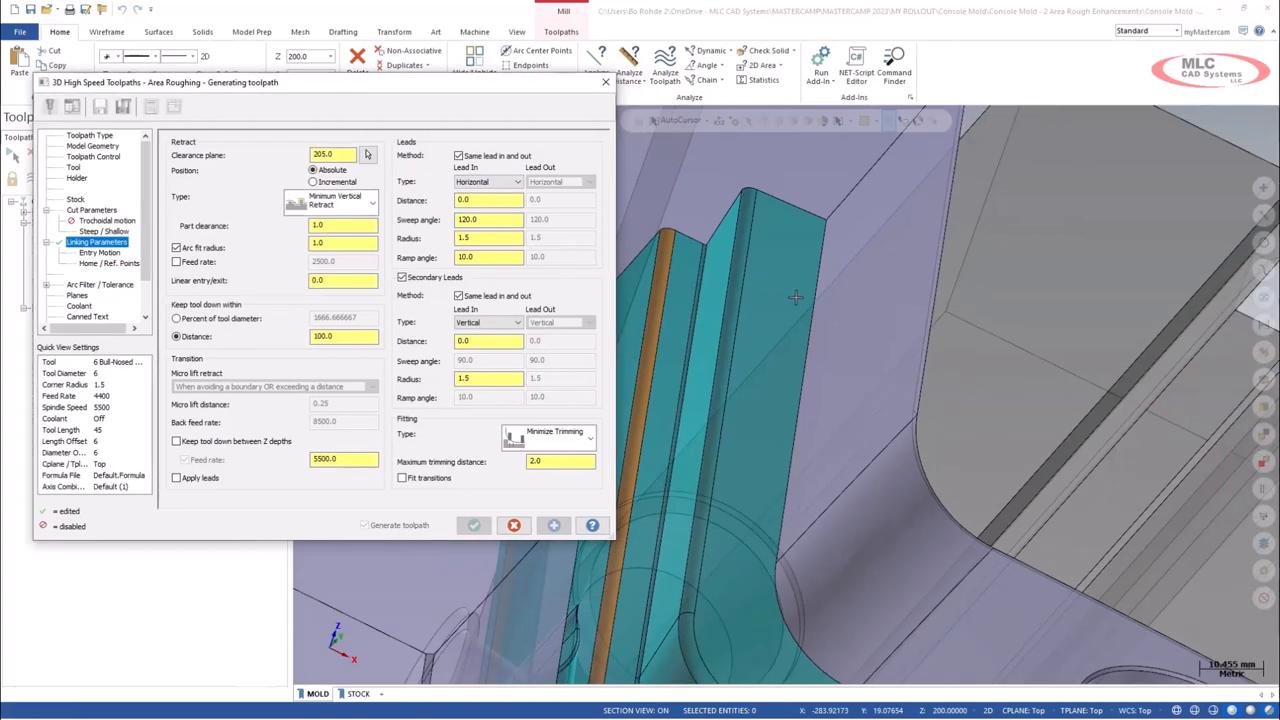
scroll(797, 299, down, 3)
scroll(690, 270, up, 2)
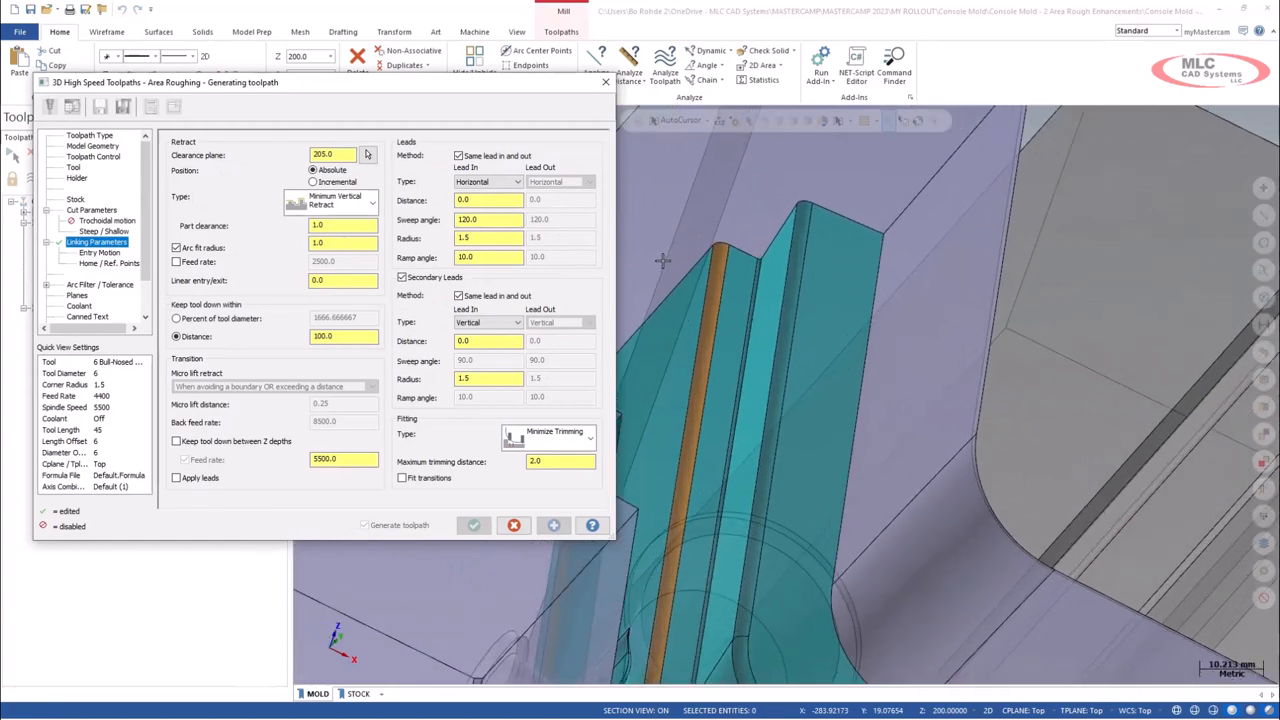
scroll(900, 279, up, 1)
scroll(910, 280, down, 2)
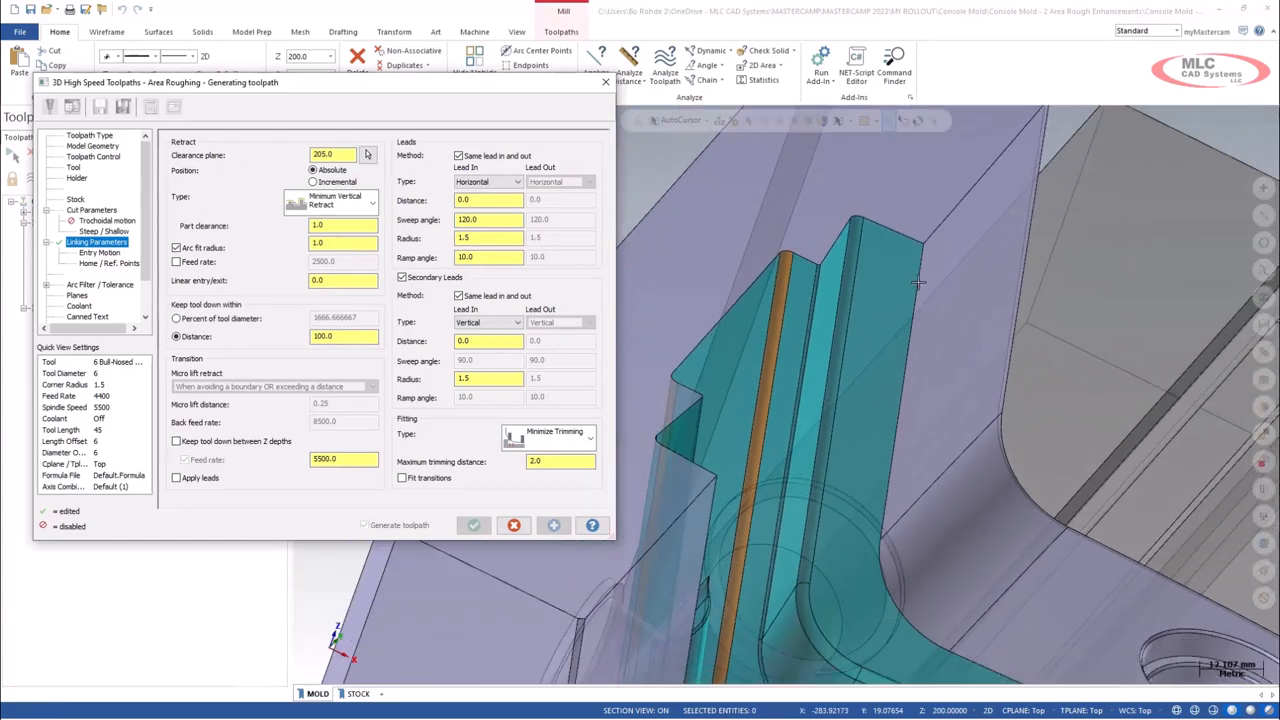
scroll(914, 281, down, 2)
scroll(1074, 328, down, 2)
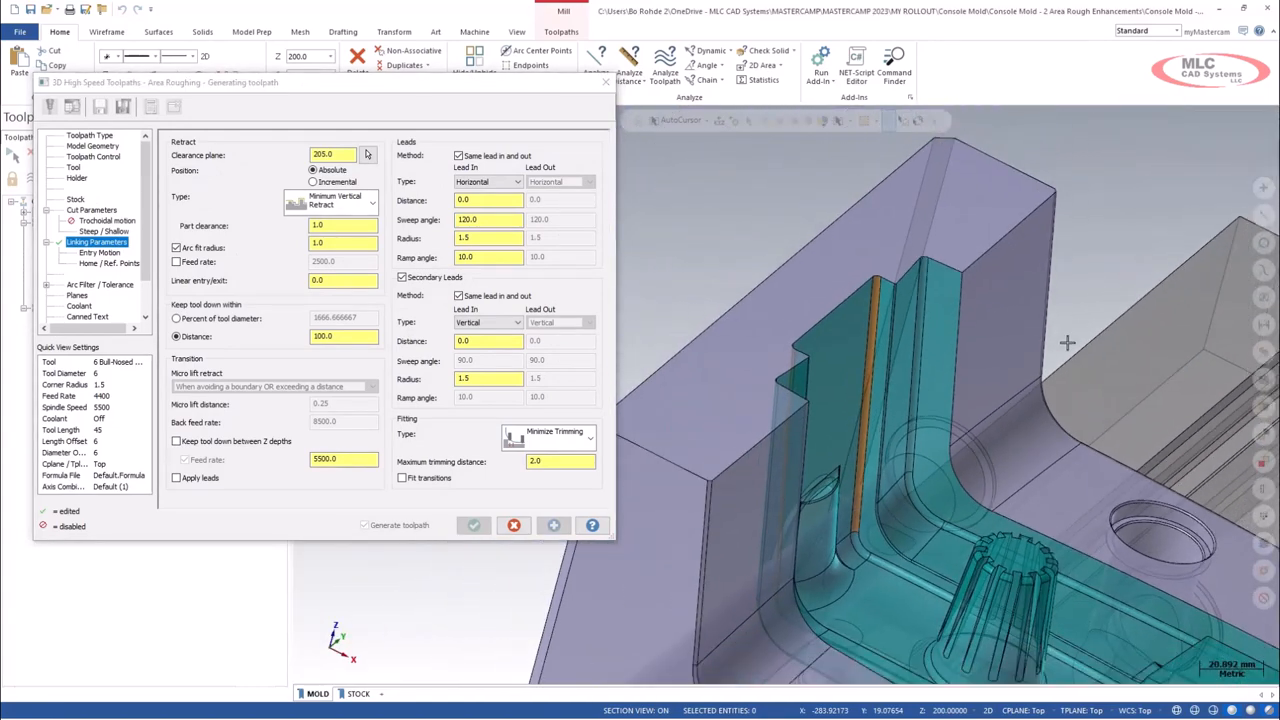
mouse_move(1056, 343)
middle_down()
mouse_move(939, 329)
mouse_move(677, 373)
middle_up()
scroll(677, 373, up, 4)
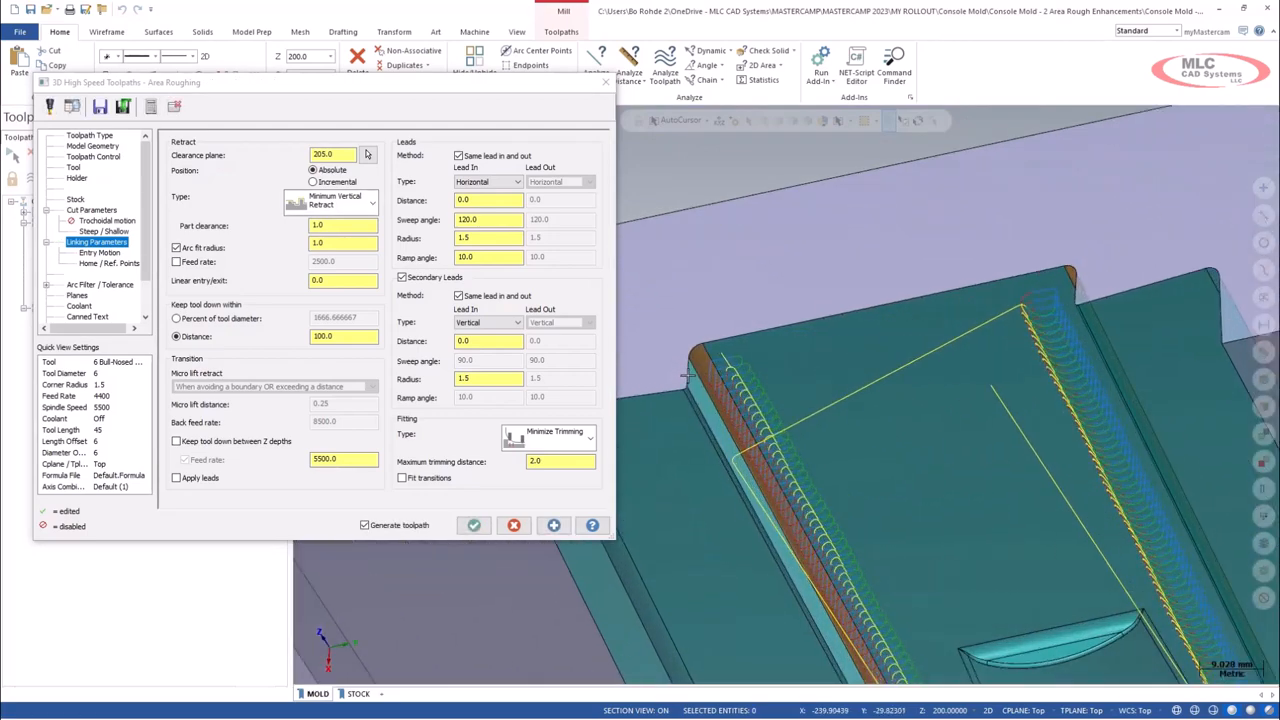
scroll(705, 375, up, 6)
middle_drag(717, 376, 904, 367)
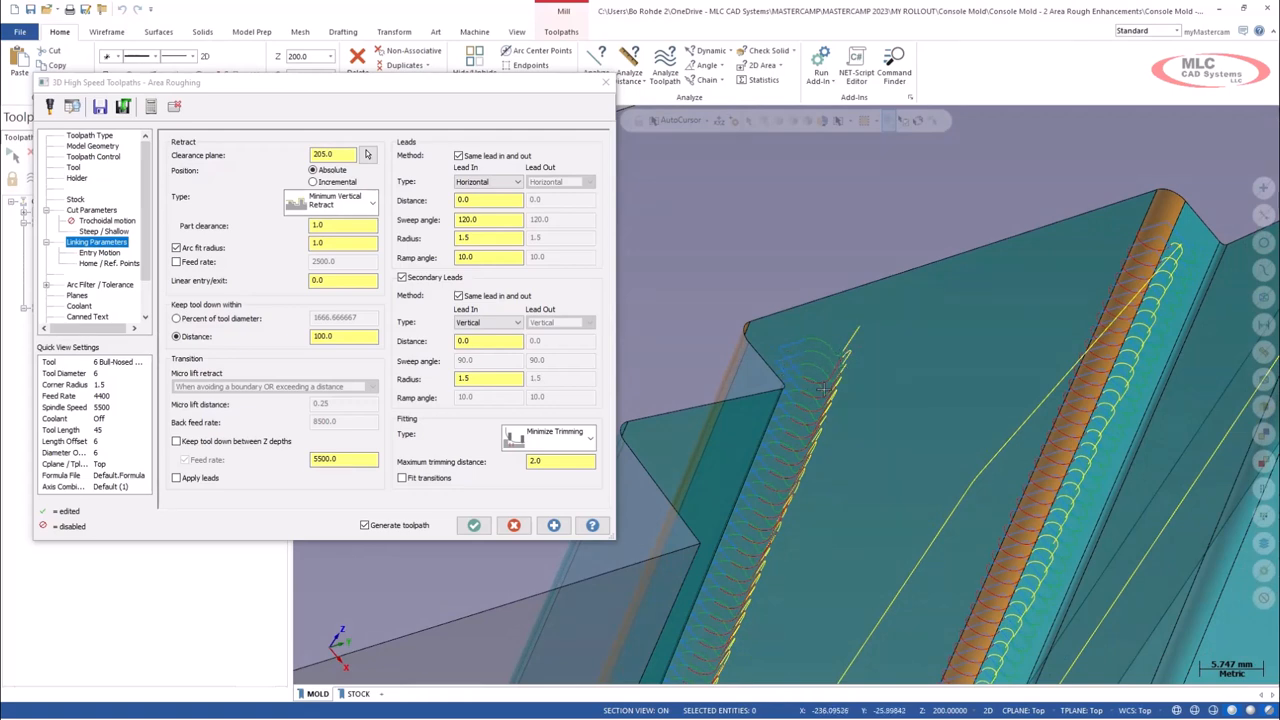
middle_drag(834, 374, 852, 310)
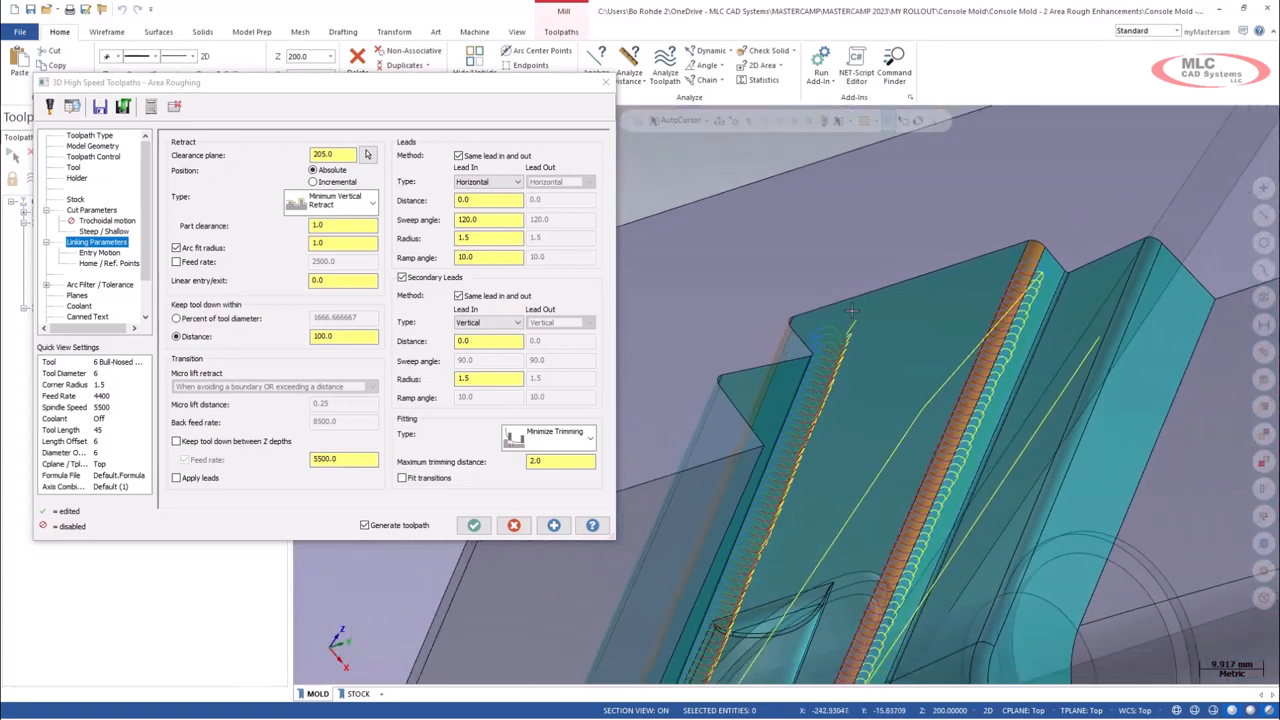
scroll(851, 311, down, 3)
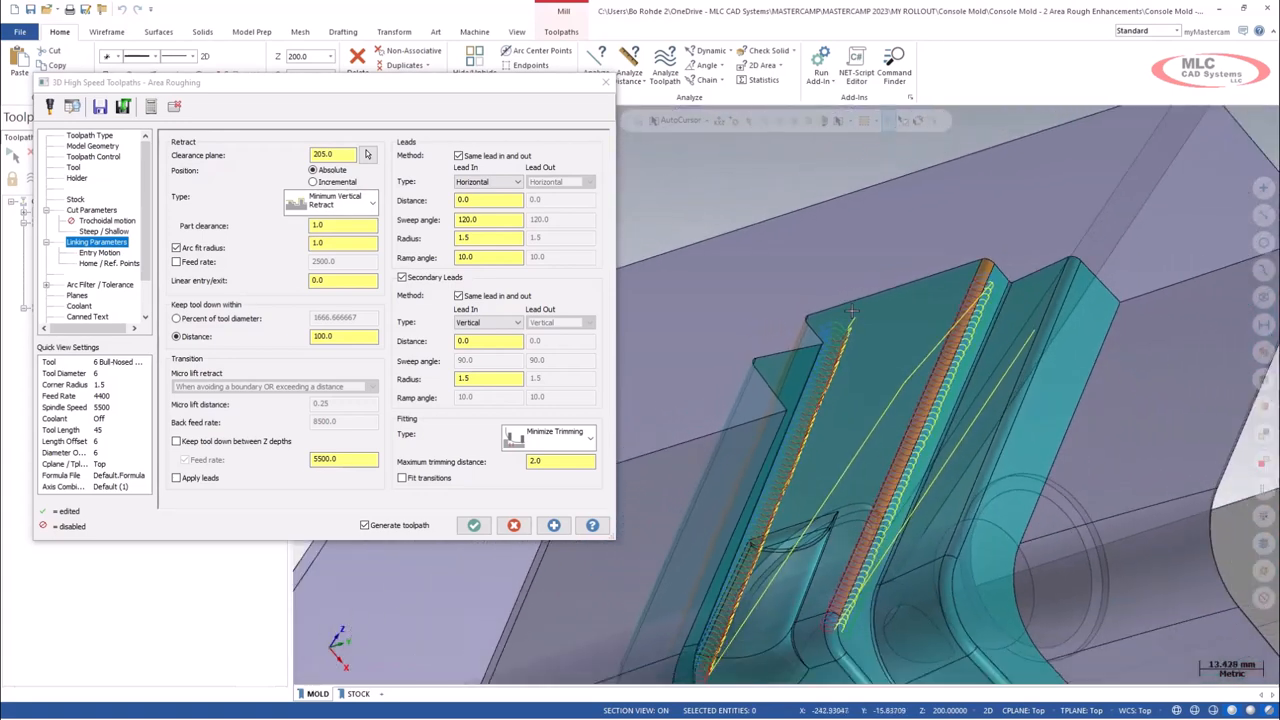